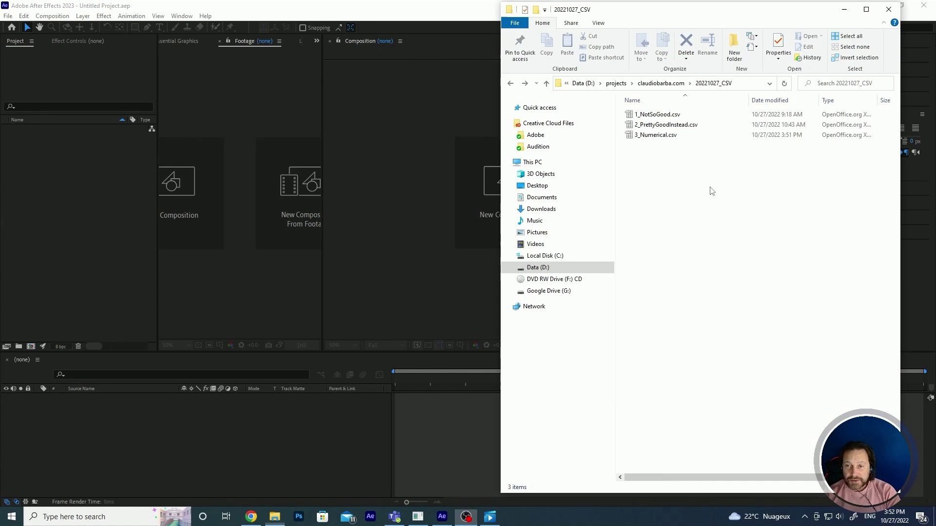
Open 2_PrettyGoodInstead.csv in OpenOffice Calc, importing it as Unicode (UTF-8) text separated by commas
left_click_drag(712, 188, 632, 105)
left_click(716, 200)
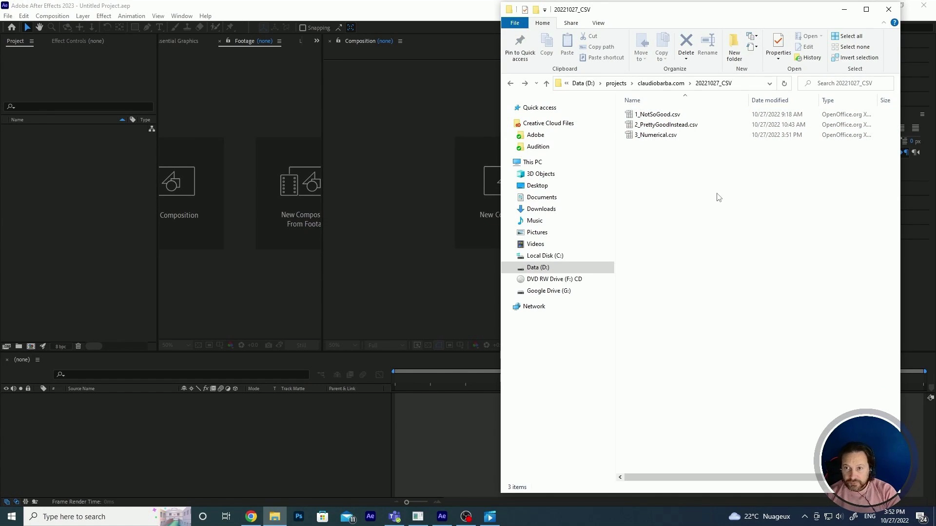
double_click(682, 126)
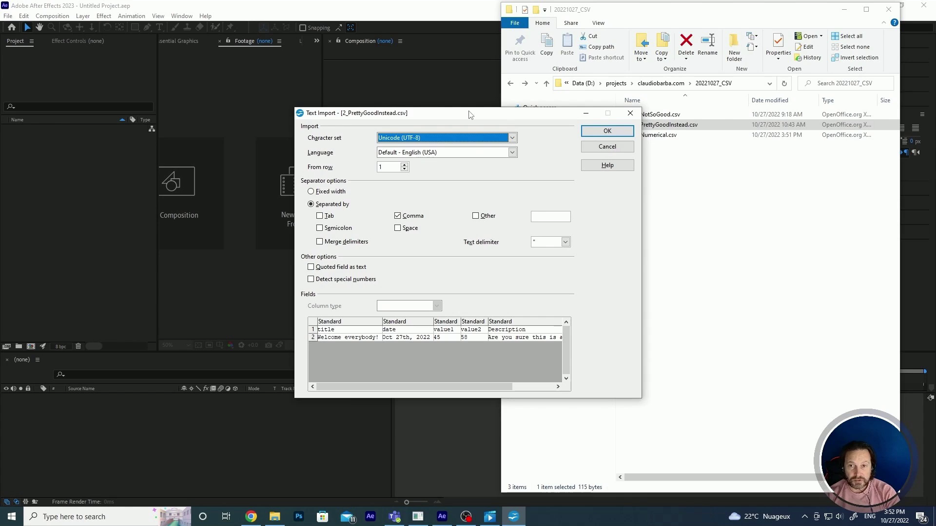
left_click_drag(470, 114, 468, 175)
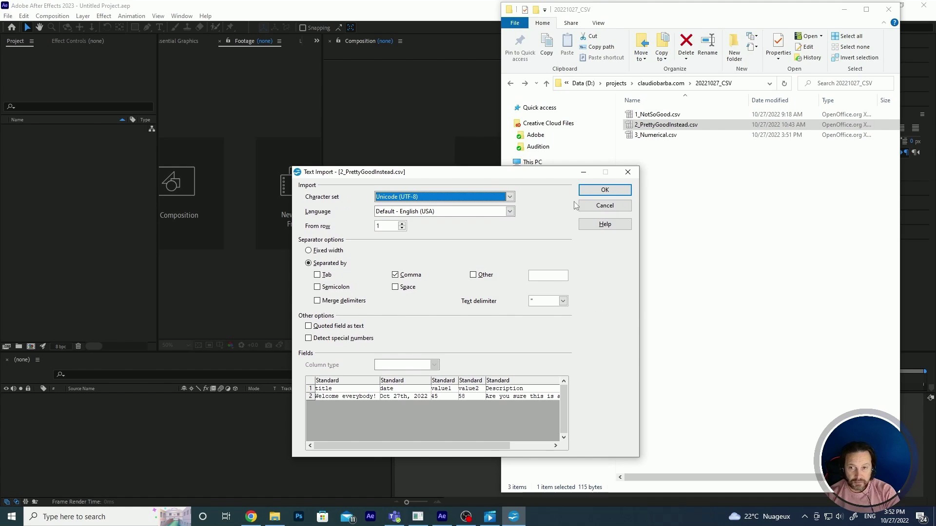
left_click(599, 194)
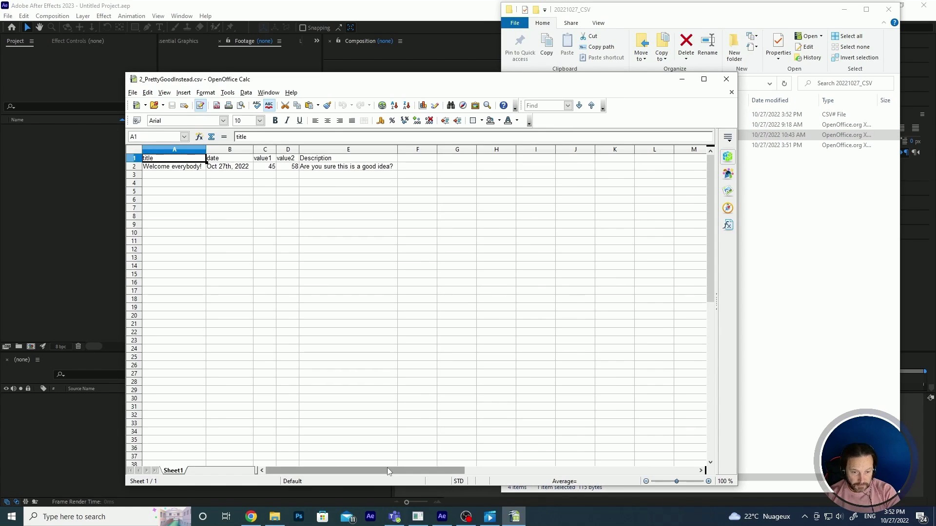
Switch to the untitled Google Sheets spreadsheet in Chrome, view its download formats, and return to the Calc spreadsheet
left_click(260, 521)
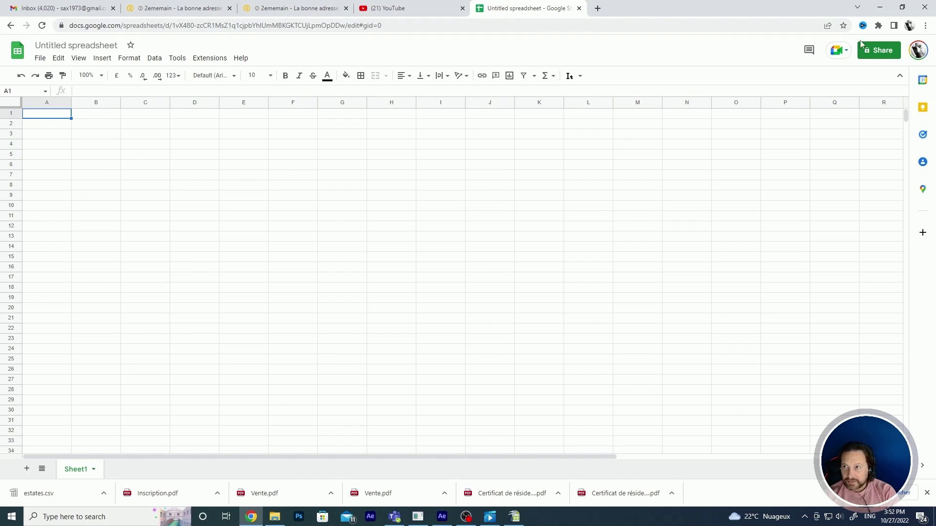
left_click(41, 59)
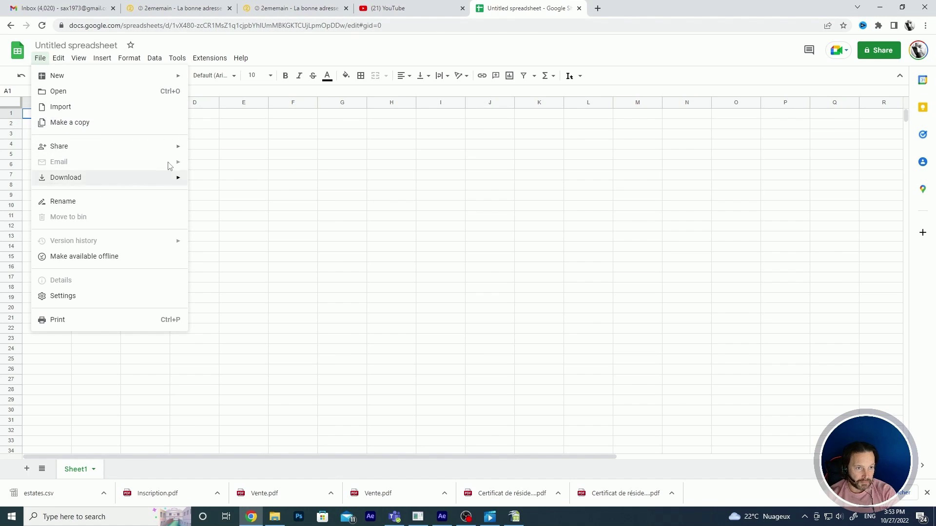
mouse_move(78, 177)
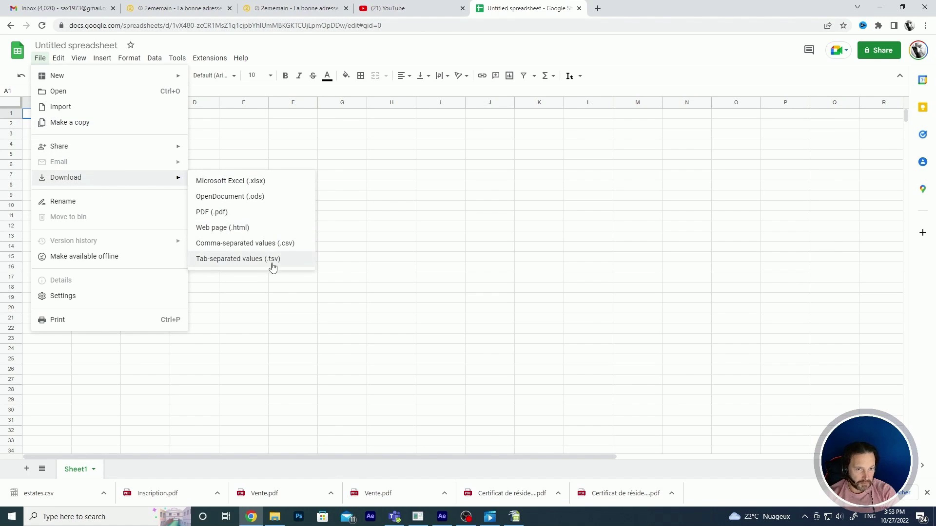
left_click(254, 137)
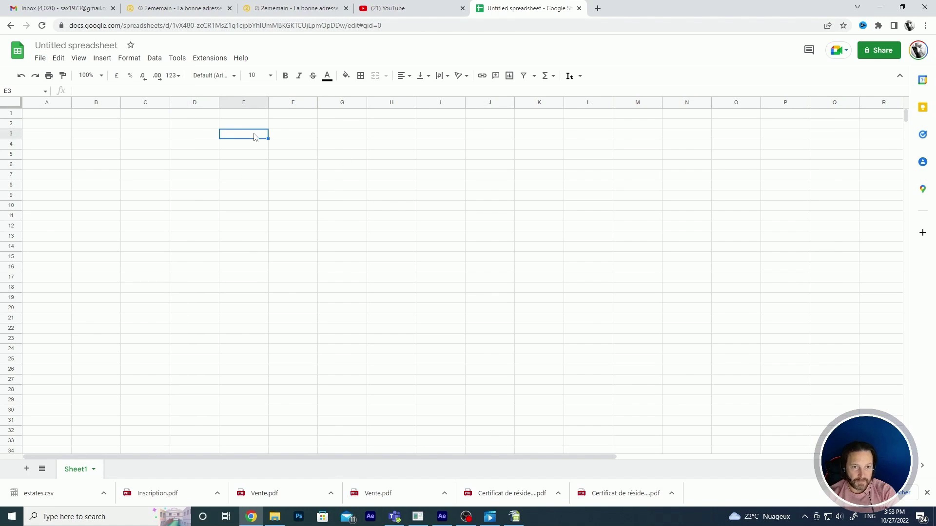
left_click(880, 6)
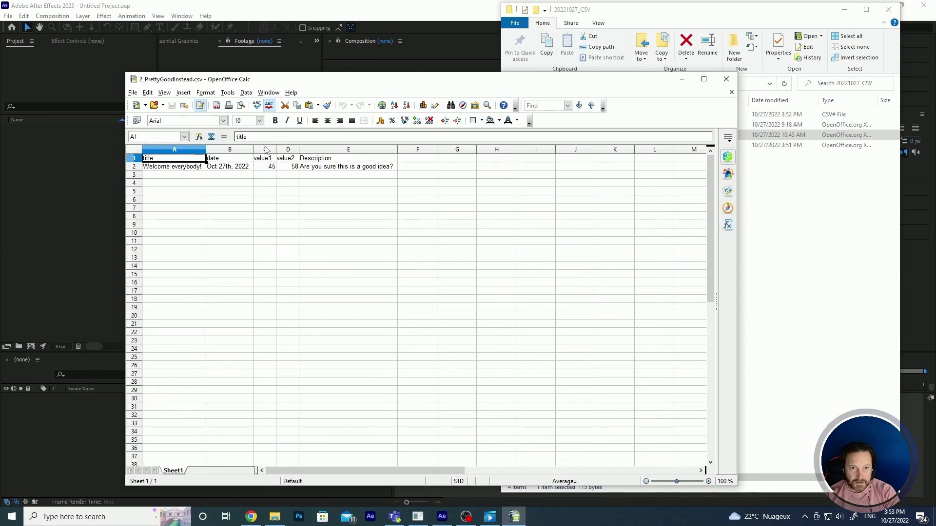
Examine the column headers in row 1 and the matching values in row 2 of the spreadsheet
left_click_drag(276, 79, 332, 78)
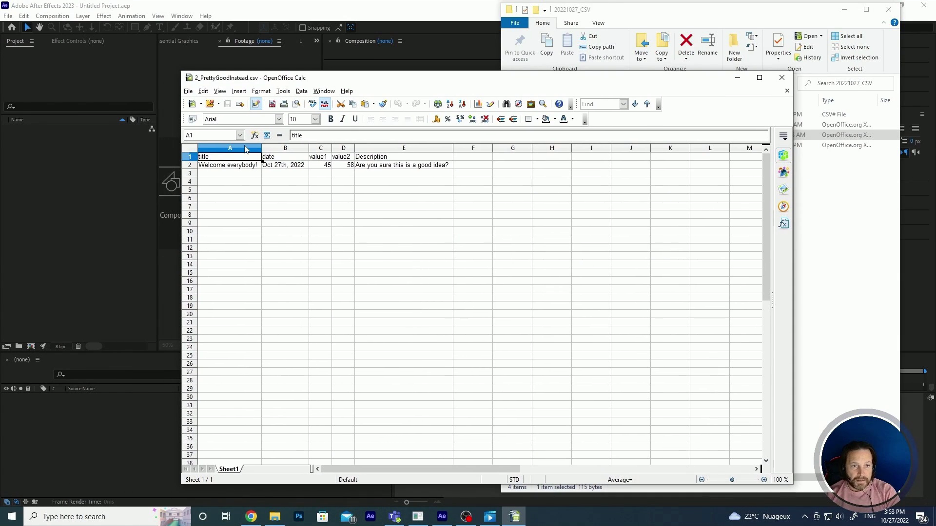
left_click(267, 182)
left_click_drag(222, 158, 229, 166)
left_click(228, 173)
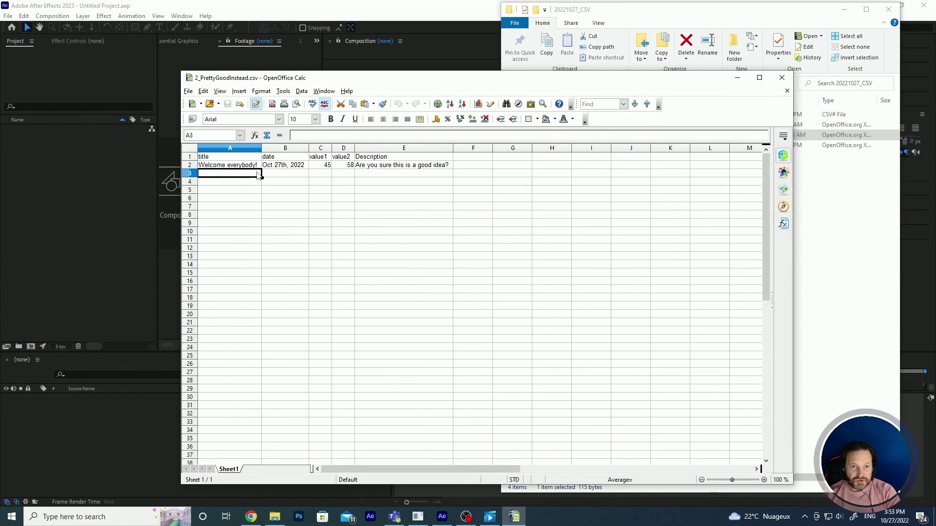
left_click(215, 159)
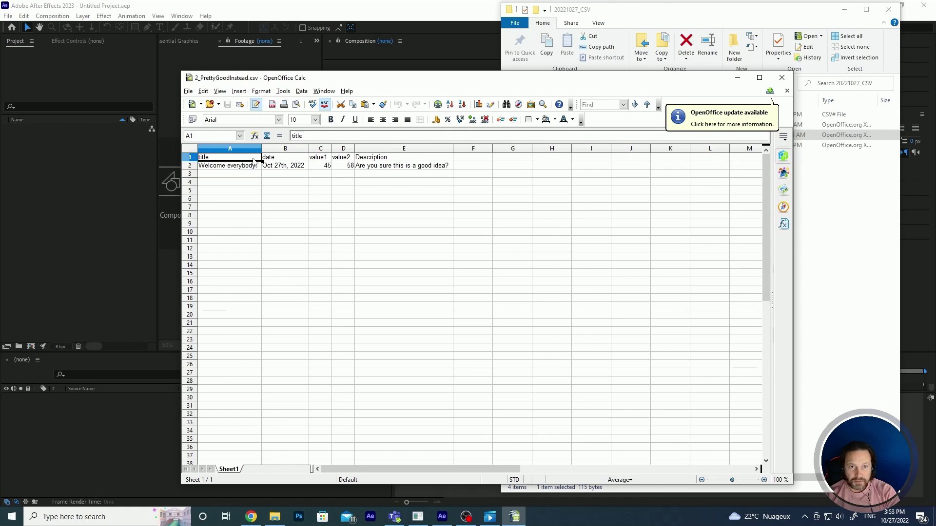
left_click(282, 159)
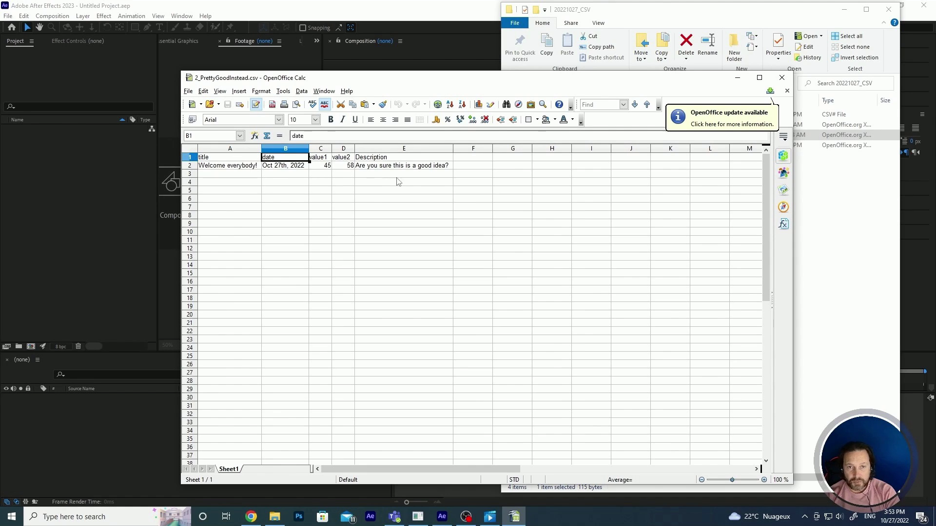
key("ctrl+space")
left_click(233, 167)
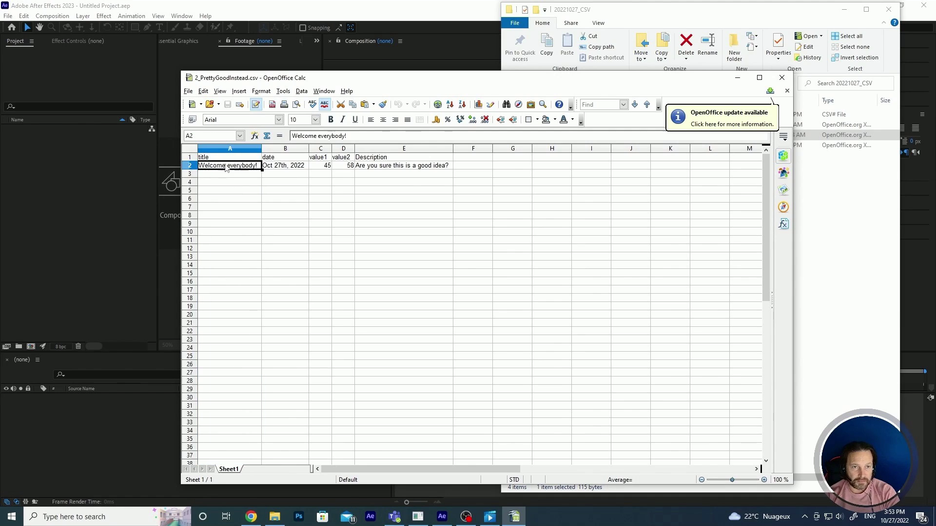
left_click(321, 159)
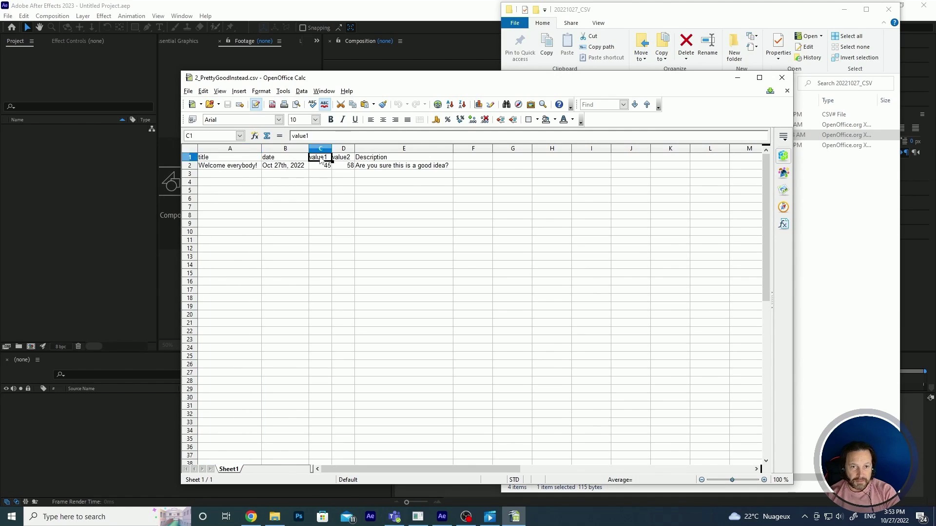
left_click(349, 157)
left_click(346, 168)
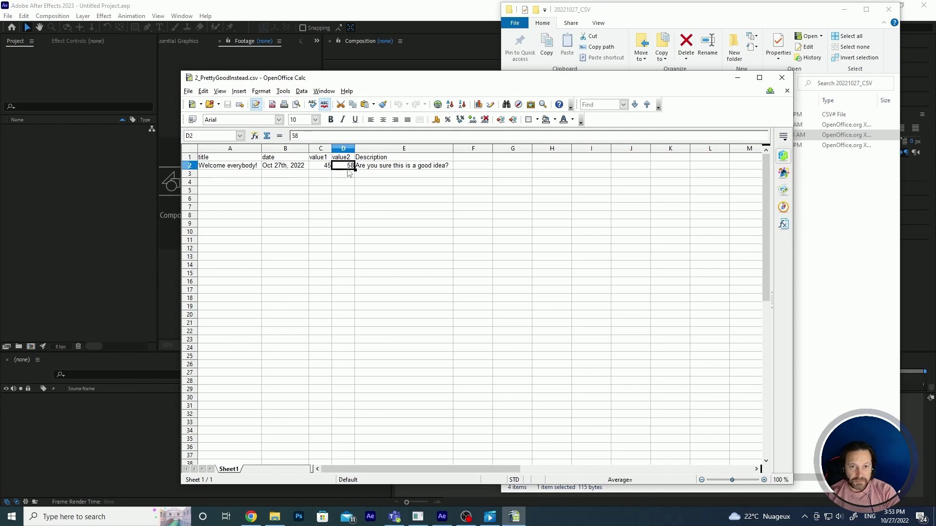
left_click(387, 167)
left_click(392, 174)
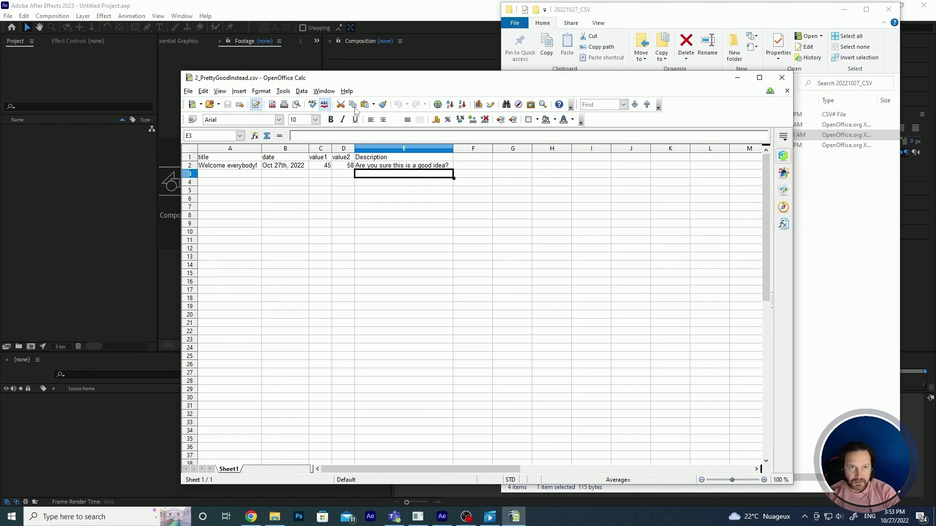
Try to save the spreadsheet as Text CSV under the name 2_PrettyGoodInstead.csv, declining to replace the existing file
left_click(188, 92)
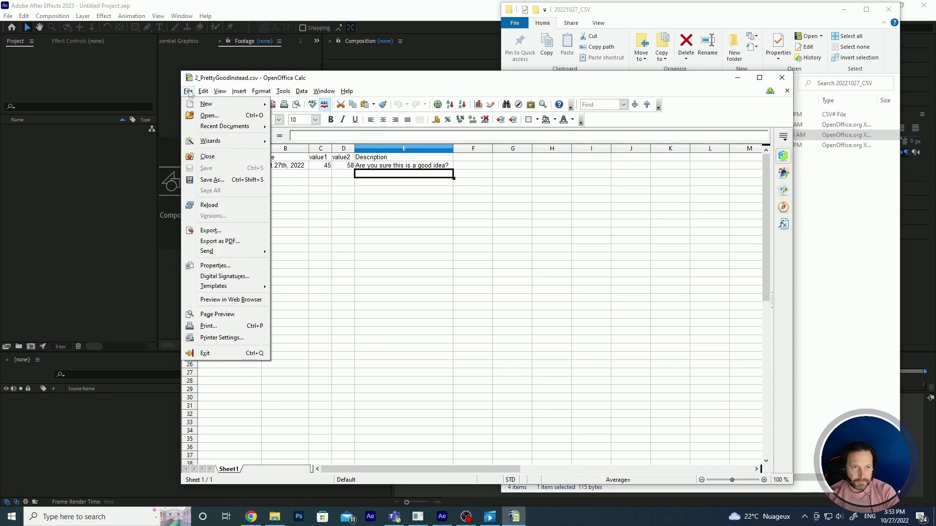
left_click(212, 179)
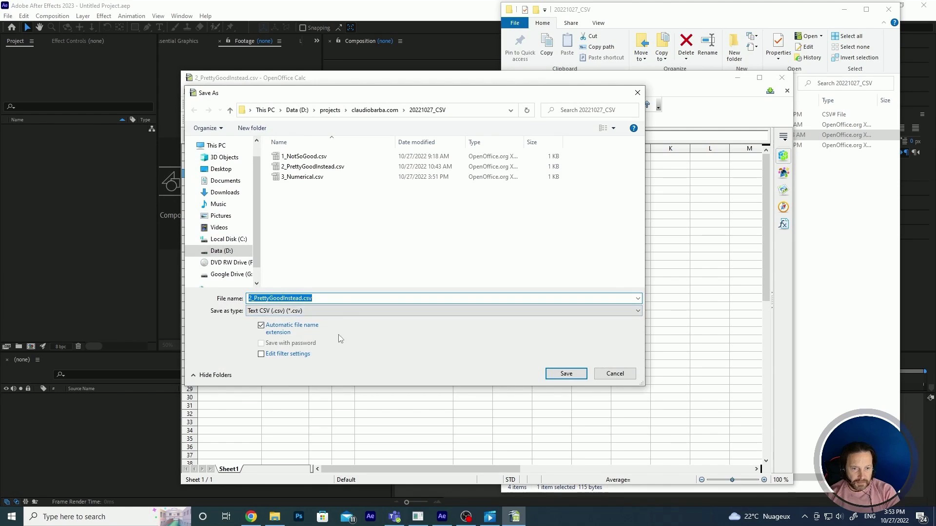
left_click(336, 312)
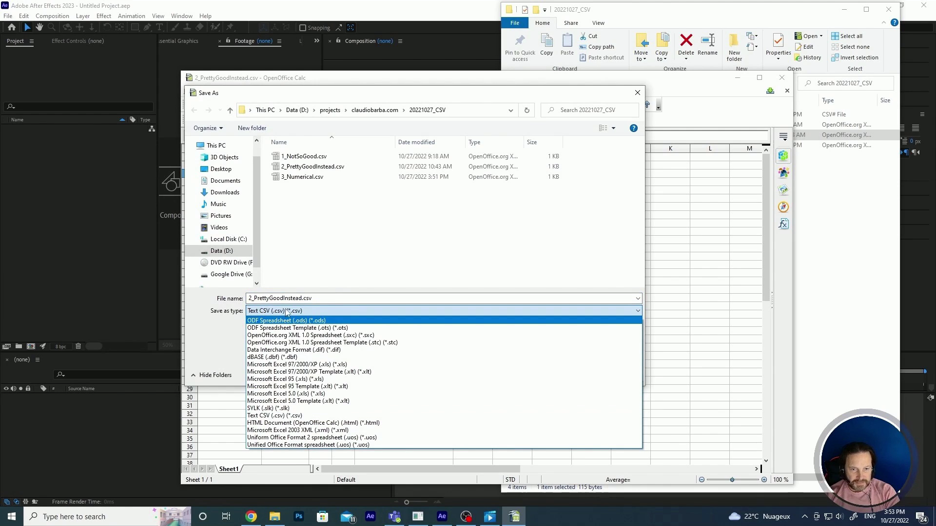
left_click(339, 243)
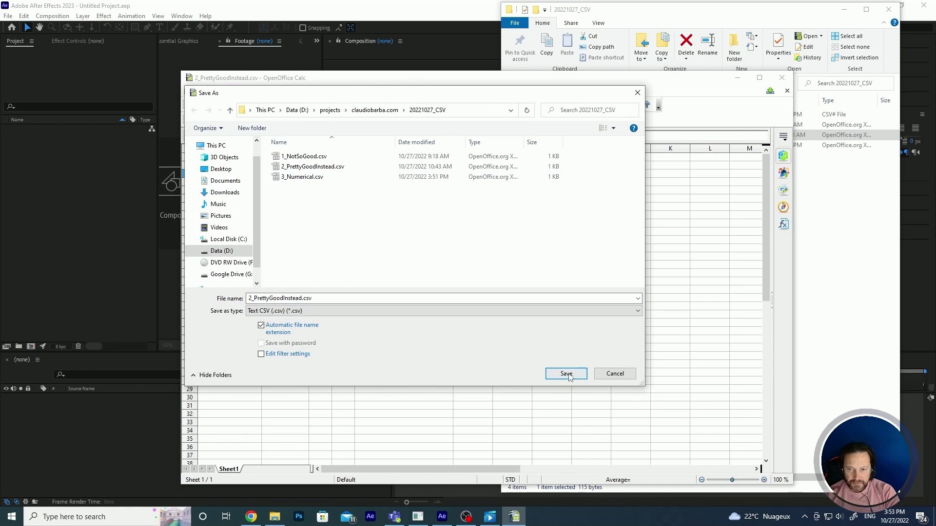
left_click(566, 374)
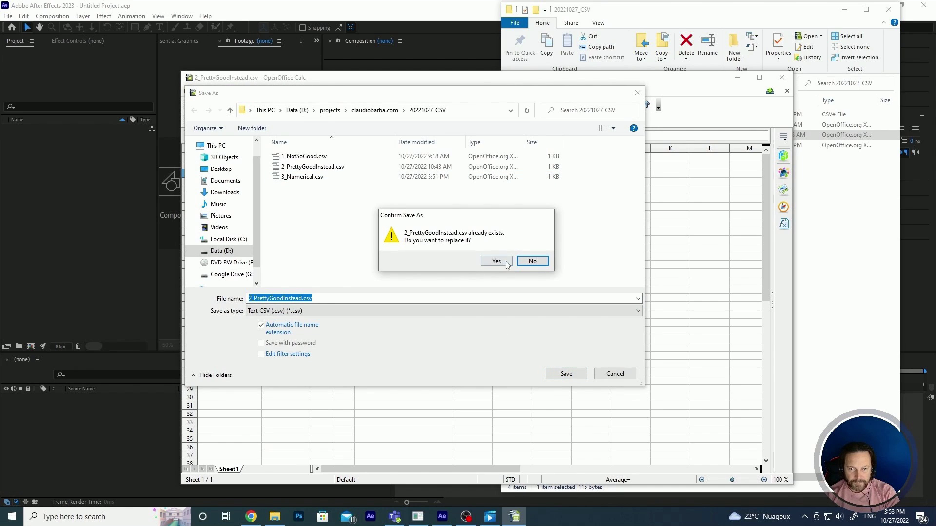
left_click(531, 265)
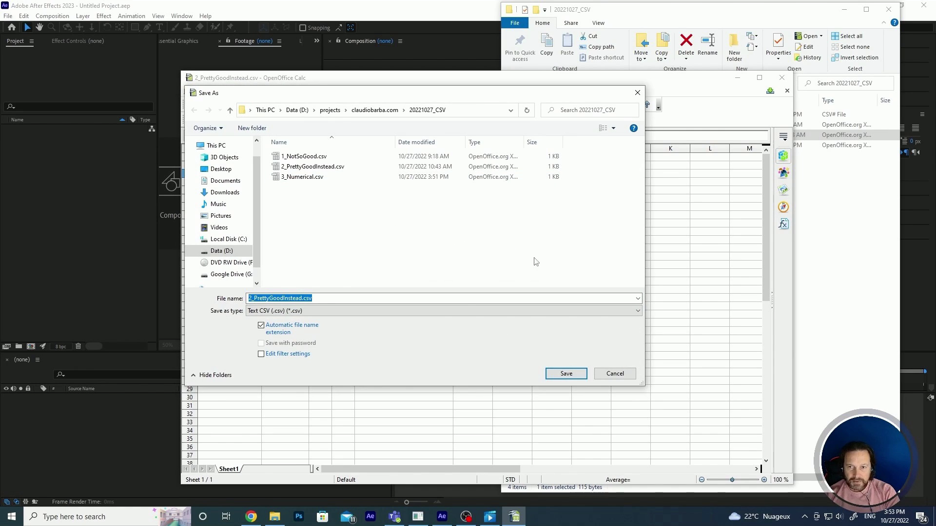
left_click(638, 94)
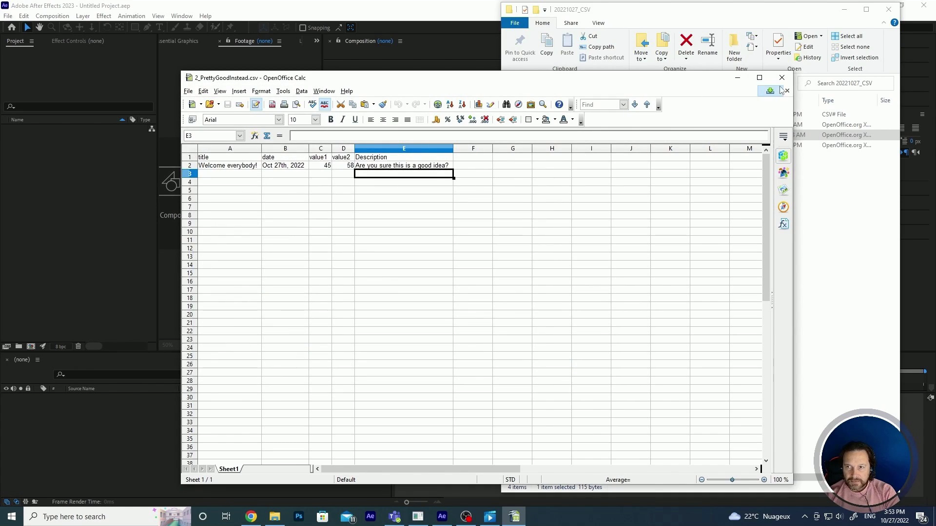
Close the 2_PrettyGoodInstead.csv spreadsheet and return to the 20221027_CSV folder
left_click(836, 215)
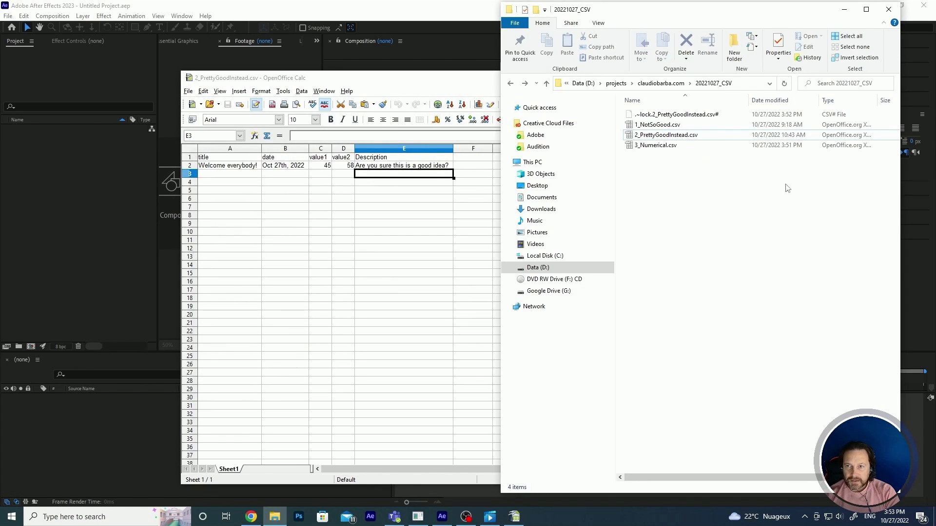
left_click(459, 84)
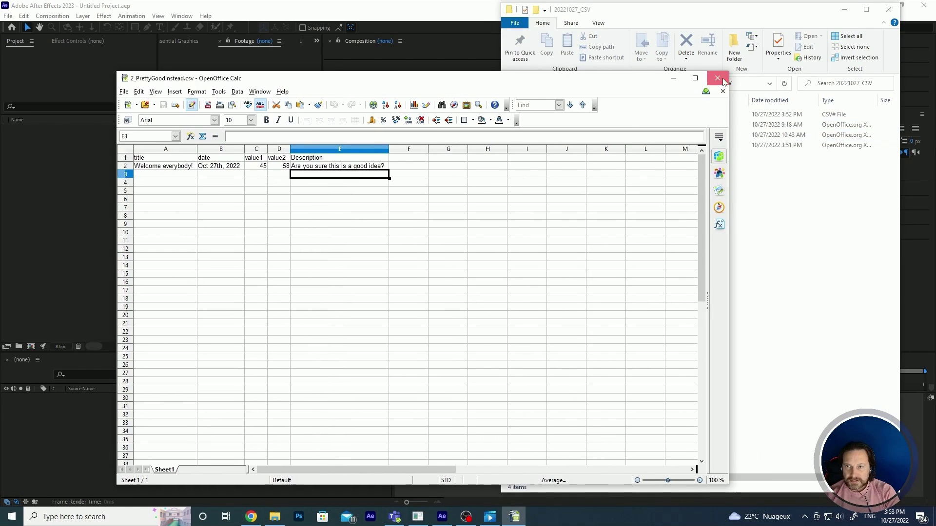
left_click(724, 81)
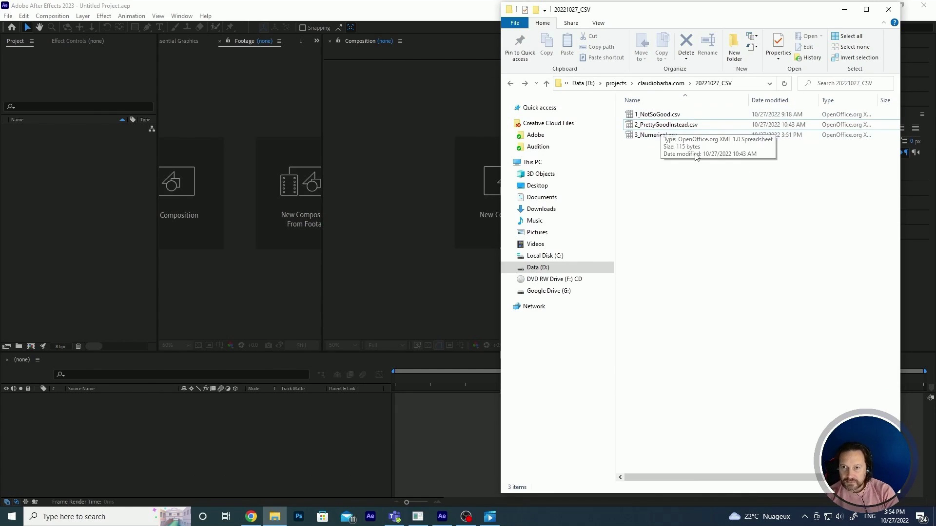
Open 2_PrettyGoodInstead.csv in Notepad++ and examine its comma-separated header line and data line
right_click(660, 127)
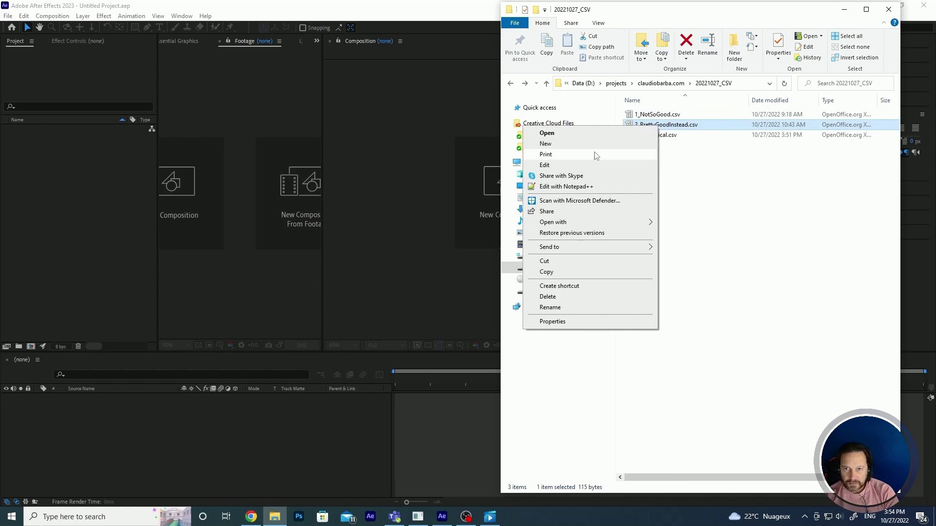
left_click(593, 187)
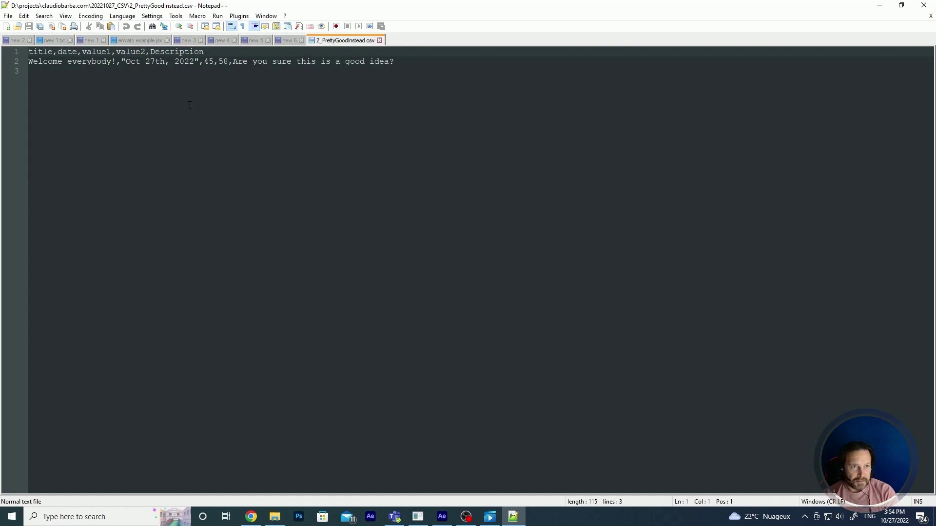
left_click_drag(34, 52, 218, 52)
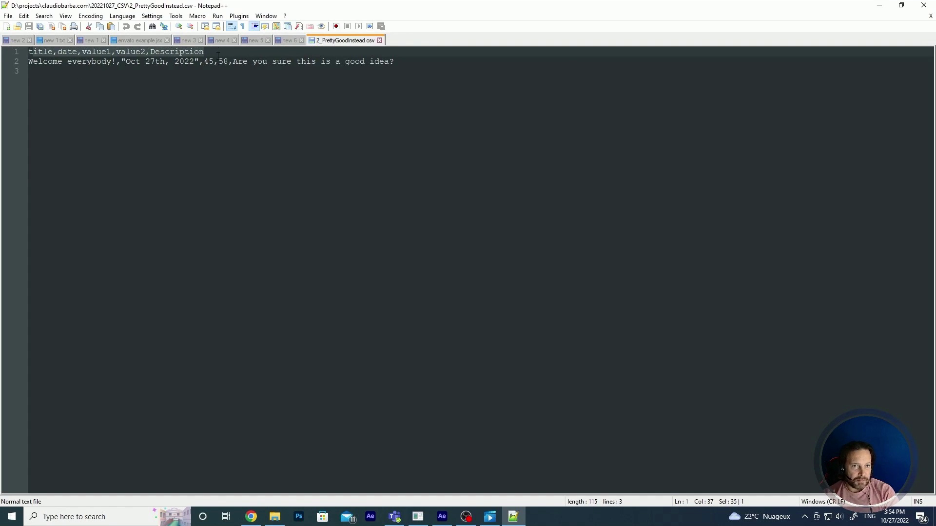
left_click(154, 50)
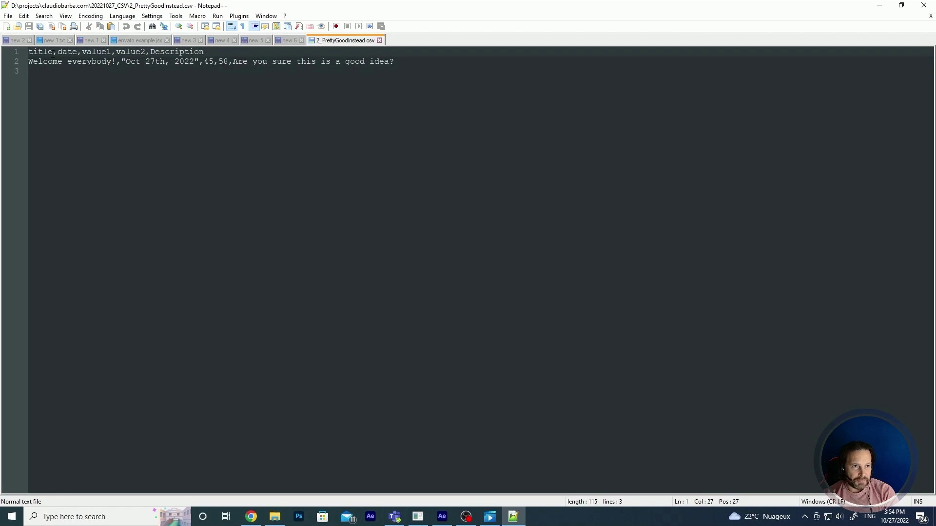
double_click(56, 52)
left_click(68, 76)
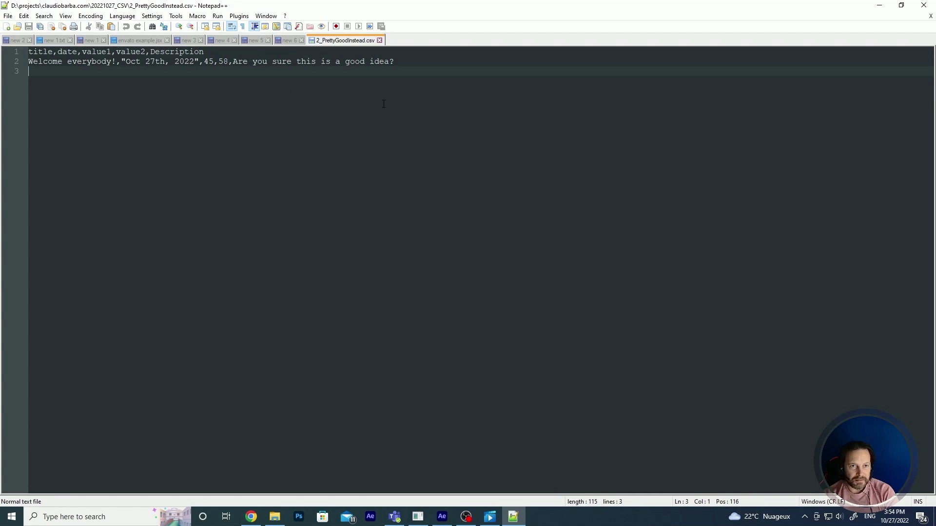
Close the CSV file in Notepad++ and switch to the empty After Effects project
left_click(379, 40)
left_click(880, 5)
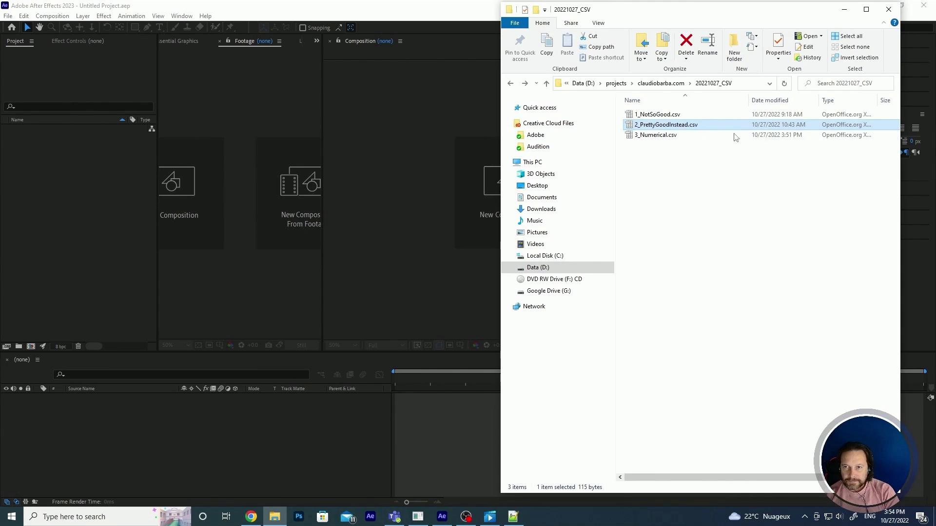
left_click(738, 171)
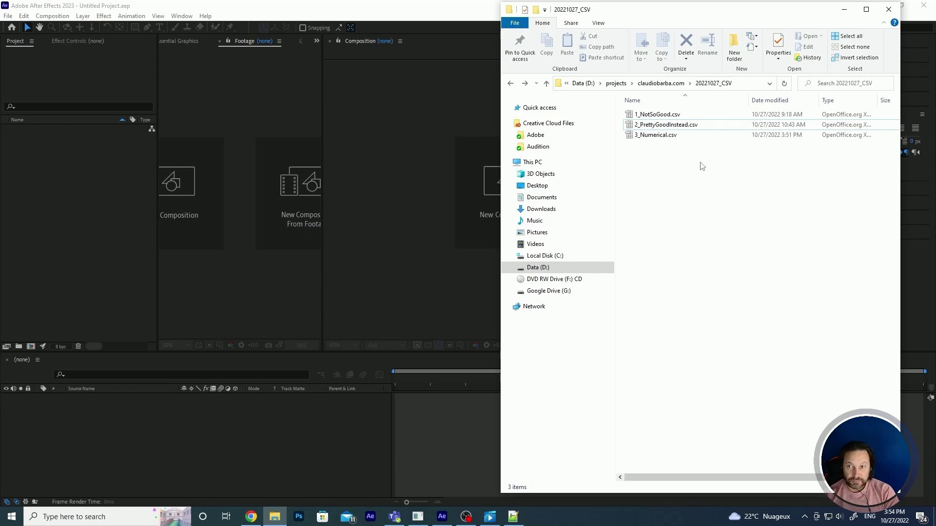
left_click(127, 195)
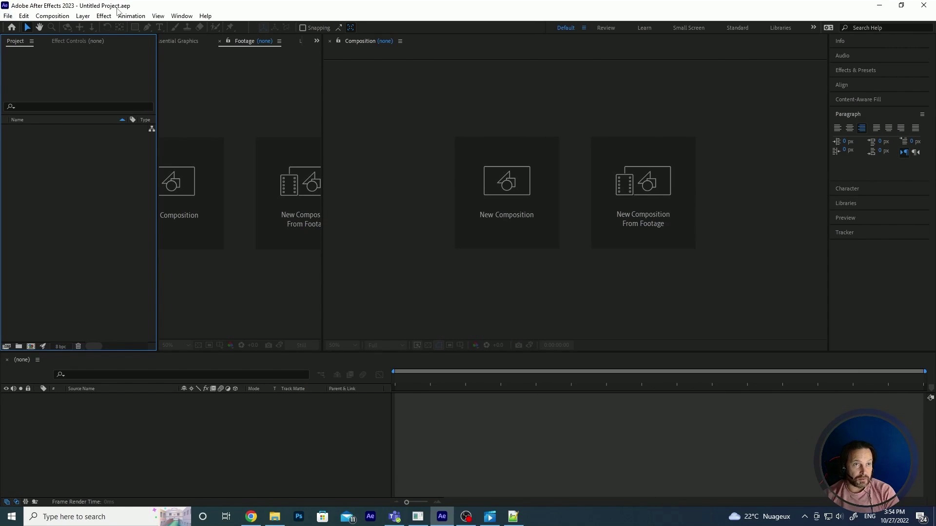
Start a new After Effects project and bring up the 20221027_CSV folder beside it
left_click(9, 17)
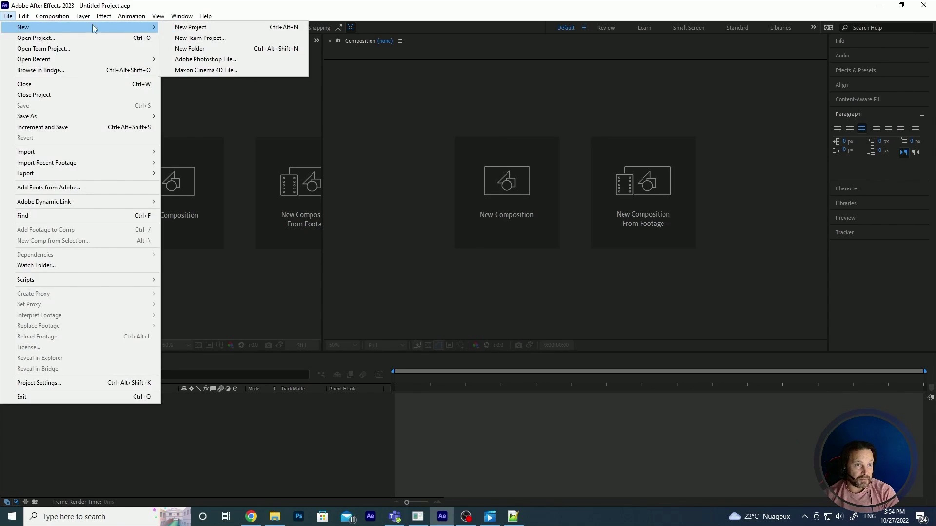
left_click(194, 29)
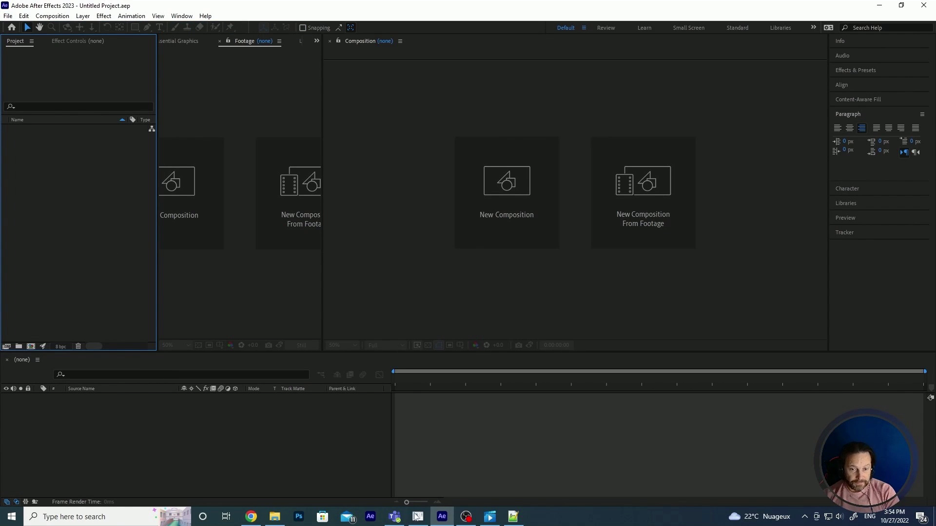
left_click(275, 517)
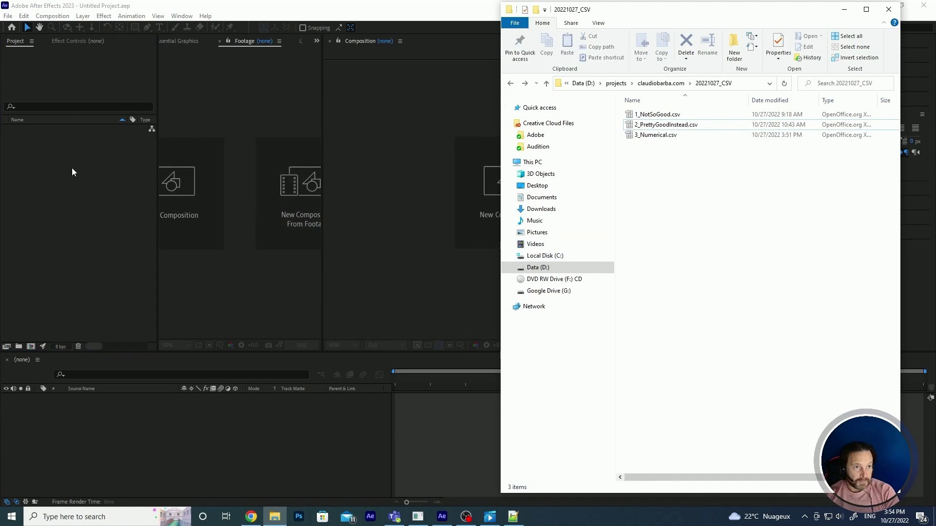
left_click(108, 196)
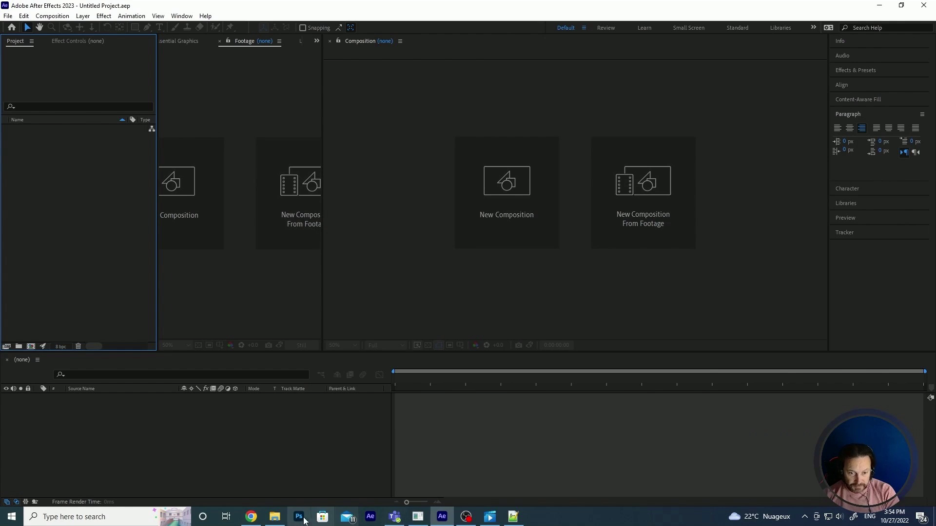
left_click(275, 518)
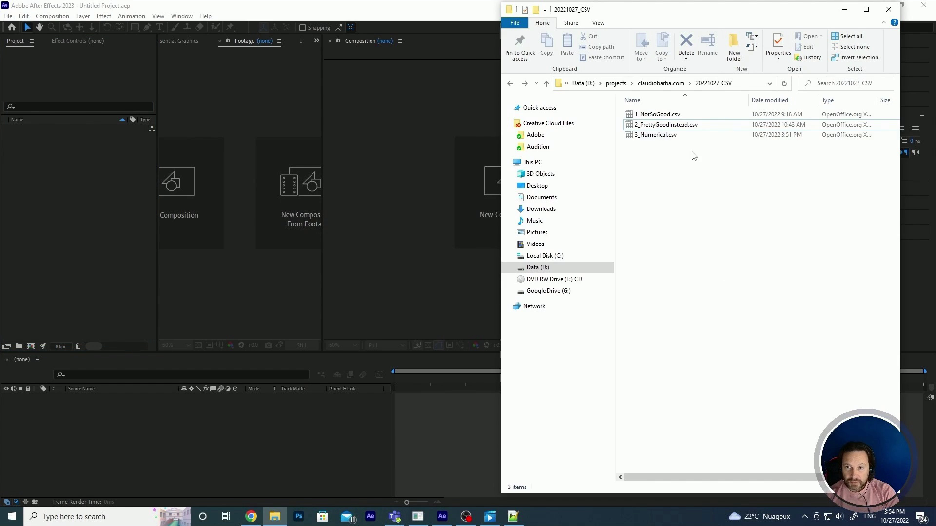
Open 1_NotSoGood.csv from the folder in OpenOffice Calc
left_click(668, 114)
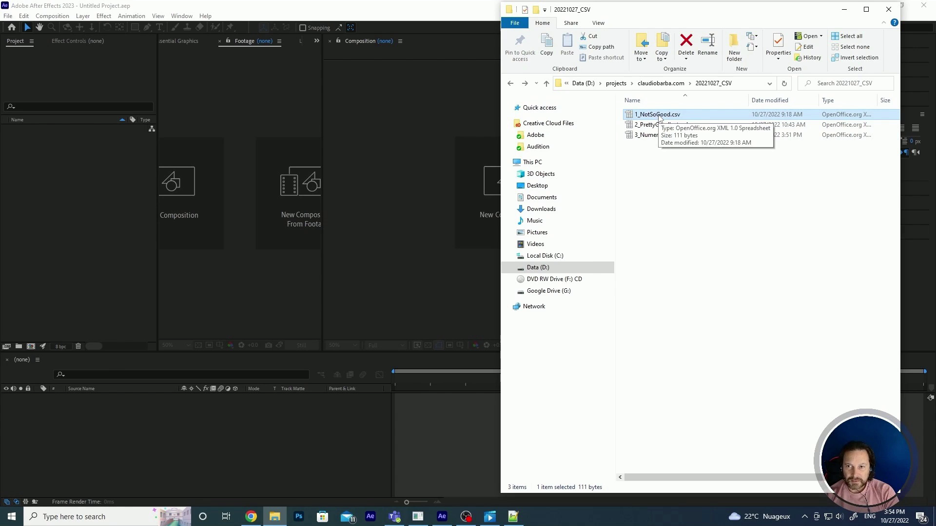
double_click(663, 115)
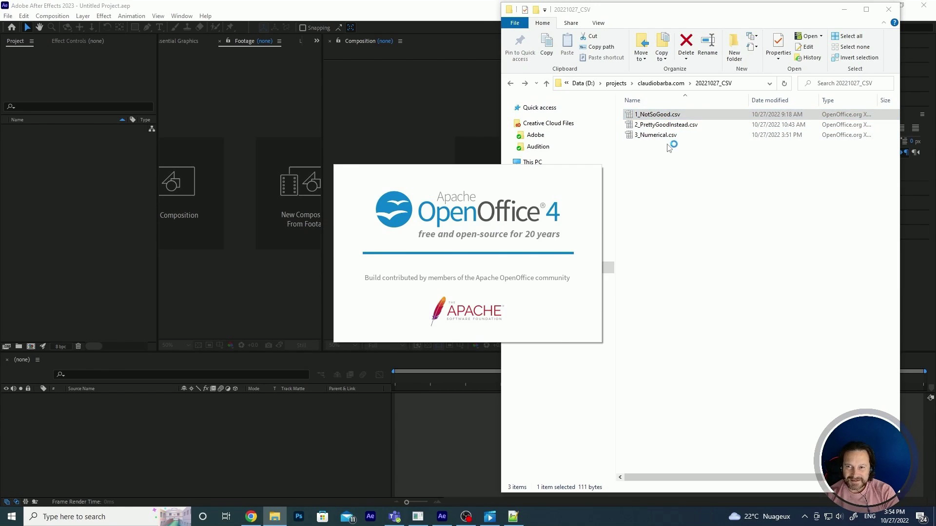
left_click(614, 131)
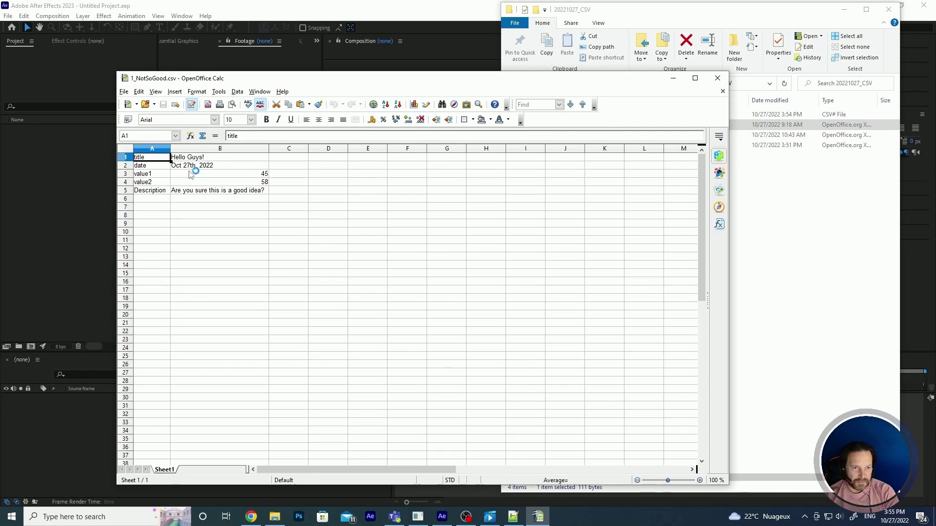
Examine how 1_NotSoGood.csv arranges its labels down column A and the matching values down column B
key("shift+Down")
key("shift+Down")
key("shift+Down")
key("shift+Down")
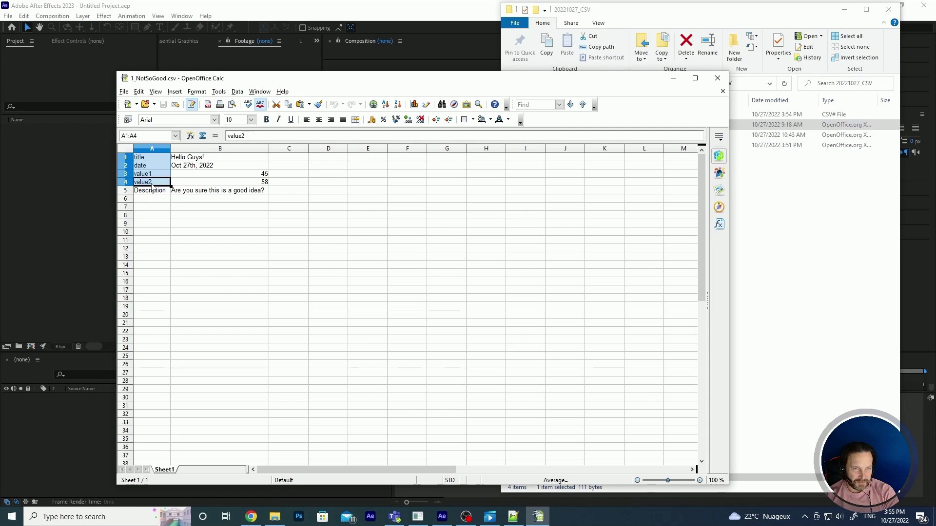
left_click(139, 157)
key("Down")
key("Down")
key("Down")
key("Down")
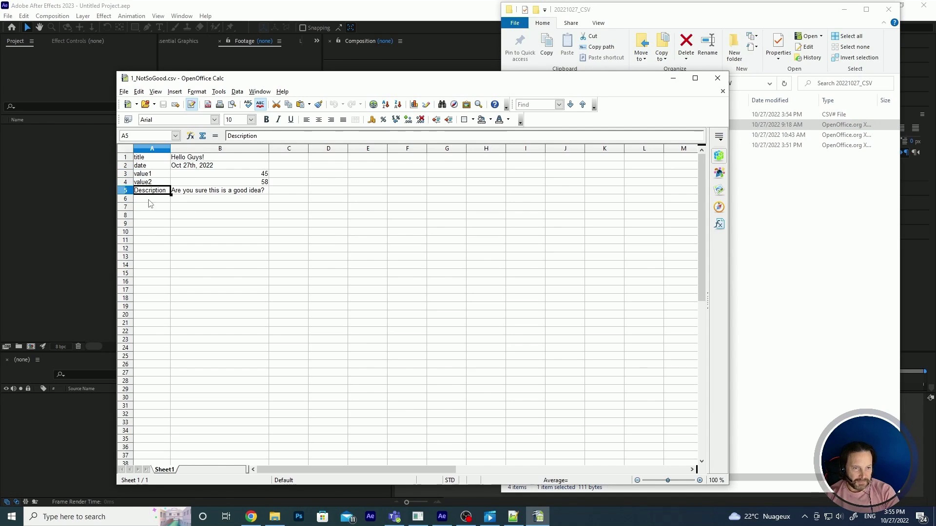
left_click_drag(194, 161, 243, 192)
left_click(220, 199)
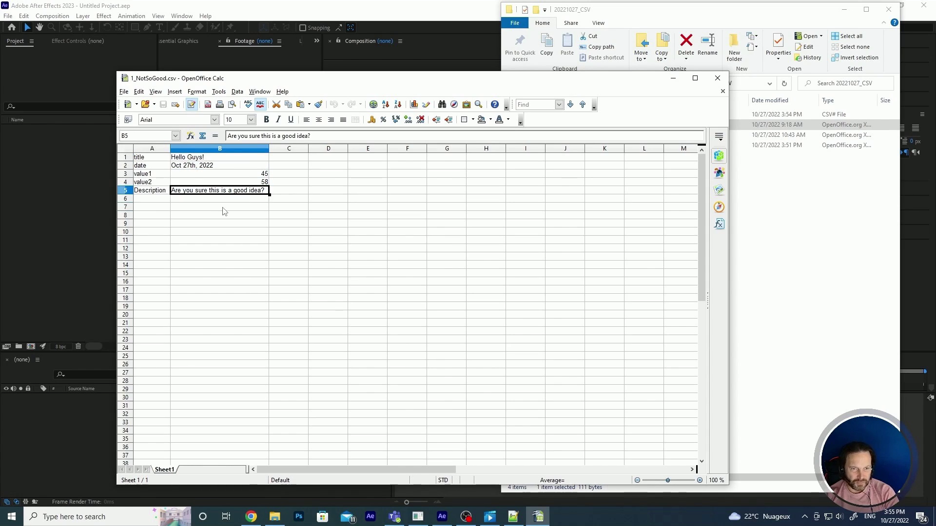
left_click(227, 207)
left_click(267, 192)
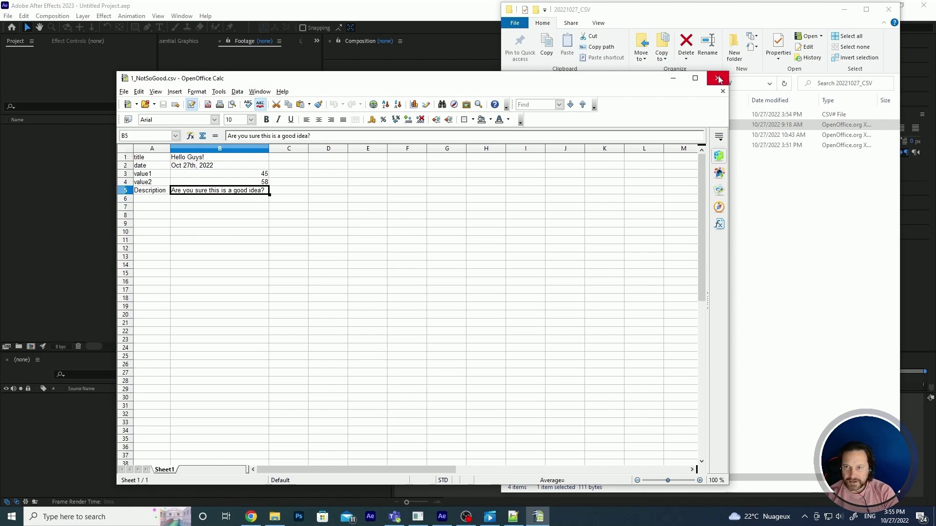
Minimize the spreadsheet and import 1_NotSoGood.csv from the 20221027_CSV folder into the After Effects project
left_click(825, 202)
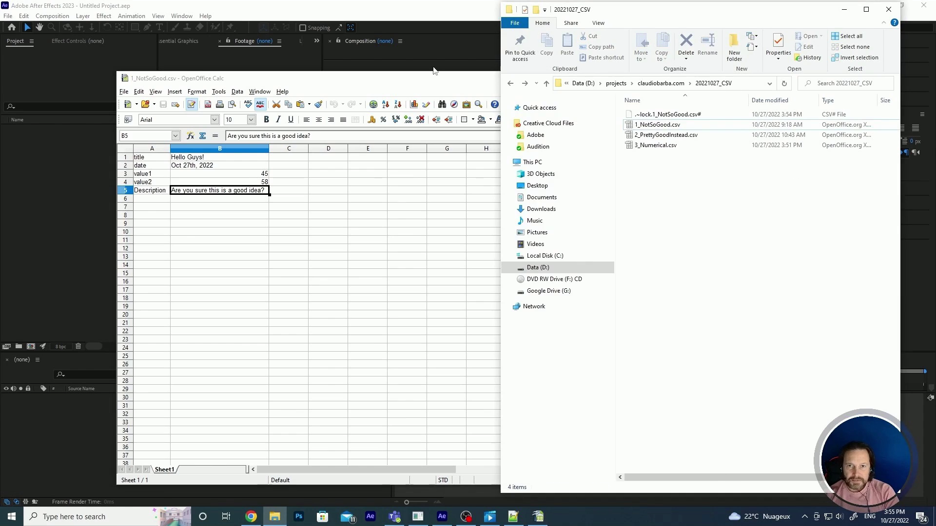
left_click(671, 89)
left_click(673, 78)
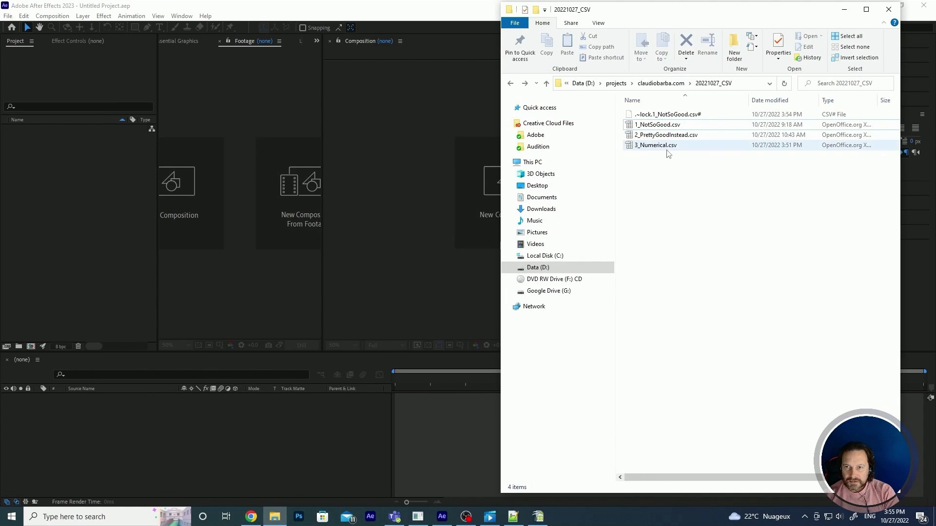
left_click_drag(676, 128, 74, 197)
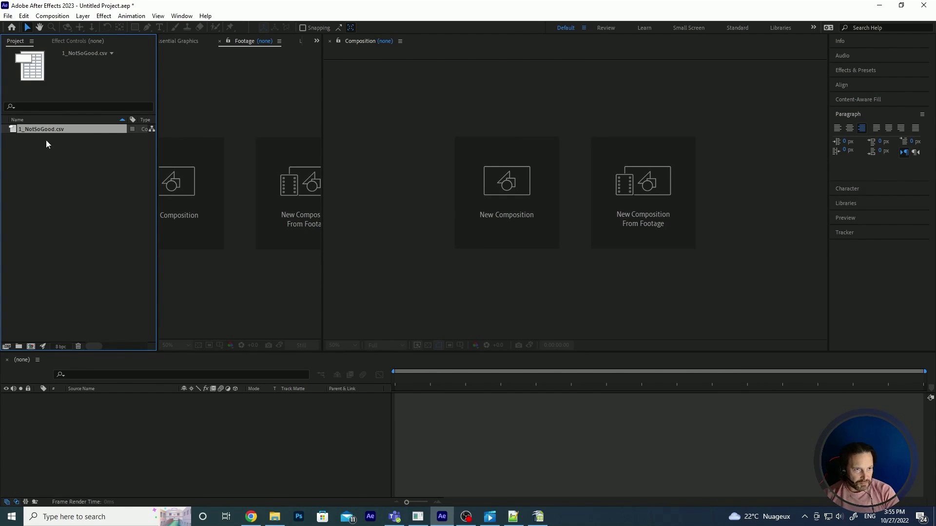
Create a new composition from 1_NotSoGood.csv and expand the CSV layer's Data group in the timeline
left_click_drag(34, 131, 30, 347)
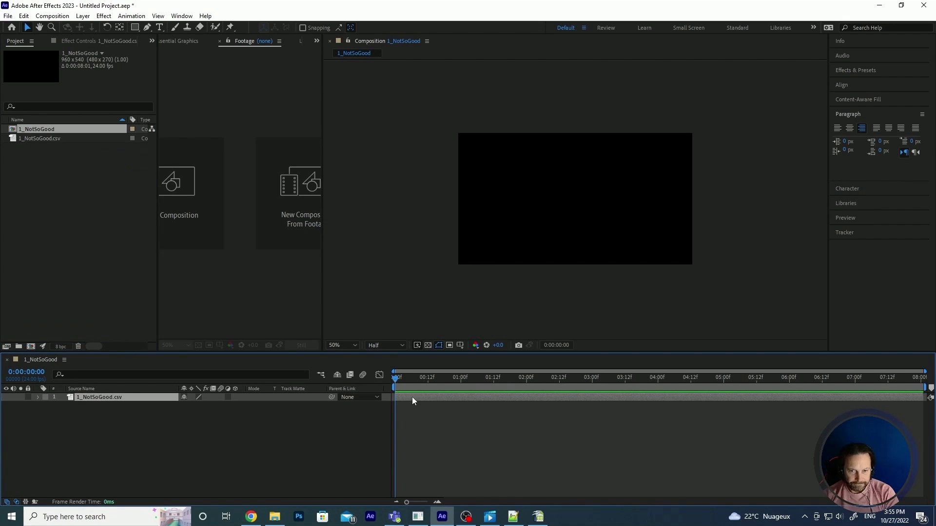
left_click_drag(413, 378, 375, 391)
left_click(123, 429)
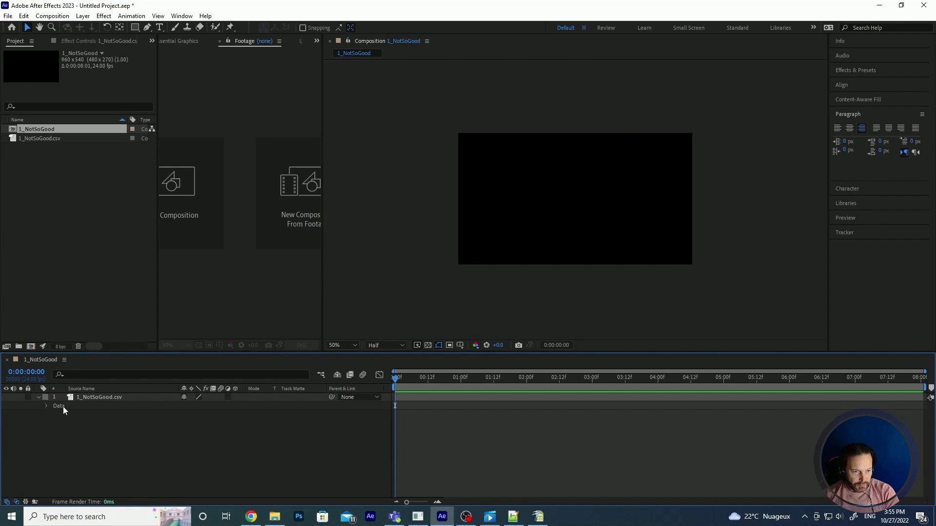
left_click(46, 406)
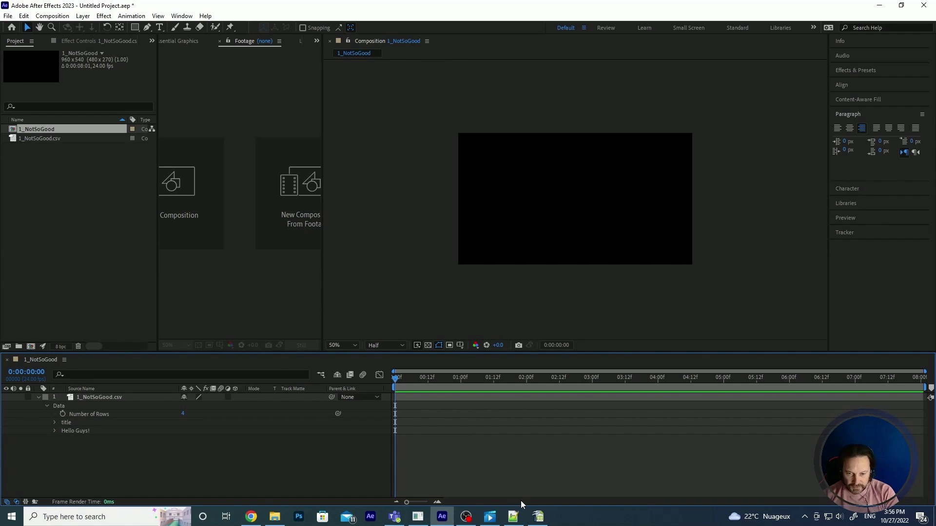
Place the 1_NotSoGood.csv spreadsheet beside the layer's expanded data and compare cells A1:B5 with the imported column groups
left_click(513, 517)
left_click(514, 519)
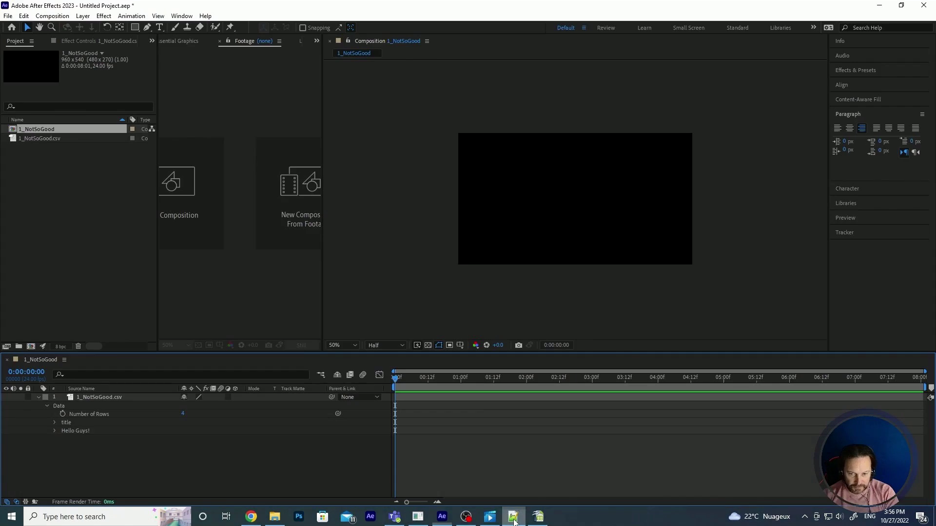
left_click(539, 519)
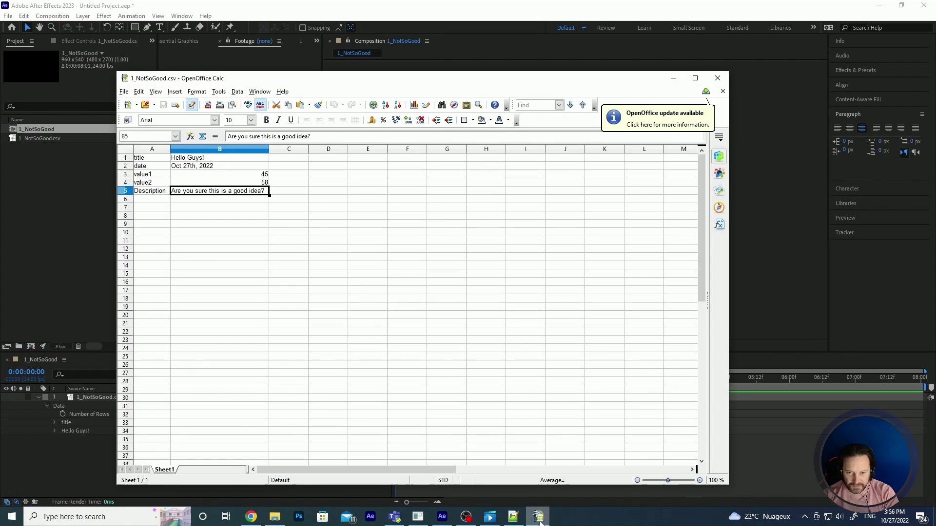
left_click_drag(358, 79, 535, 63)
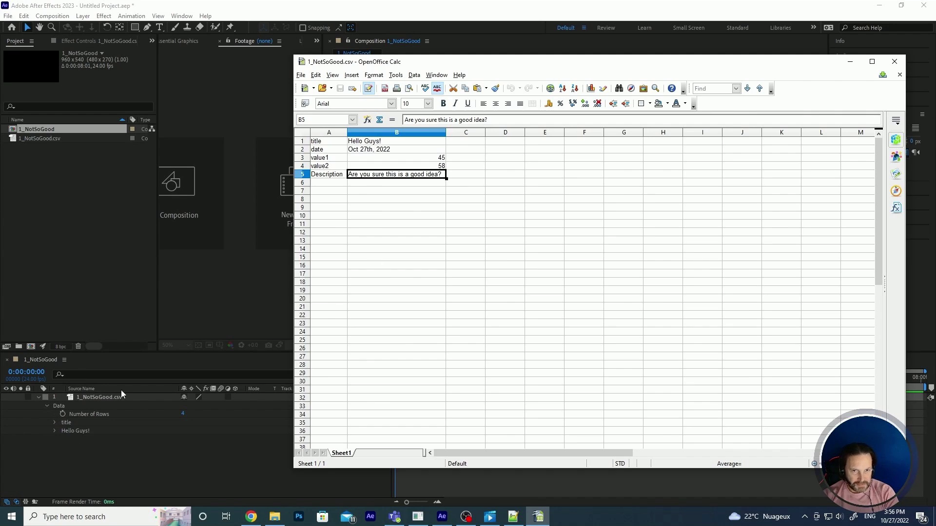
left_click(327, 144)
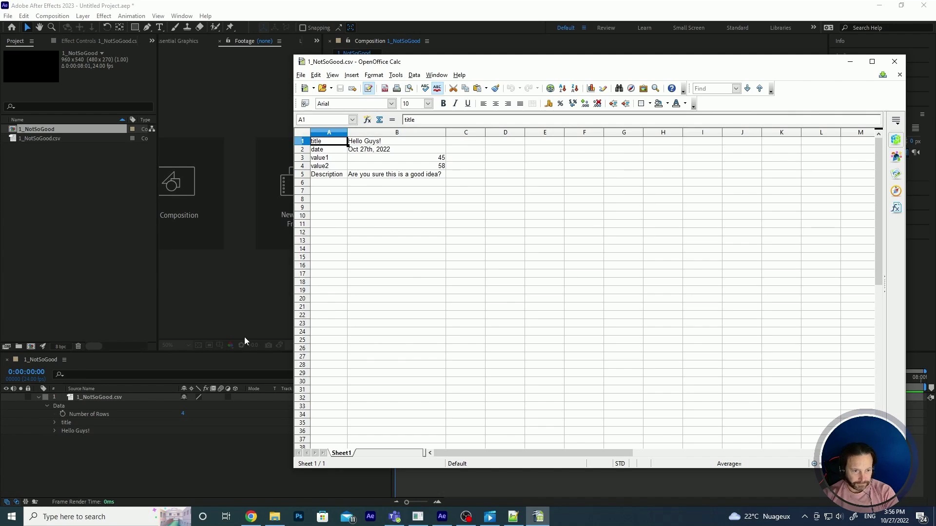
left_click(369, 143)
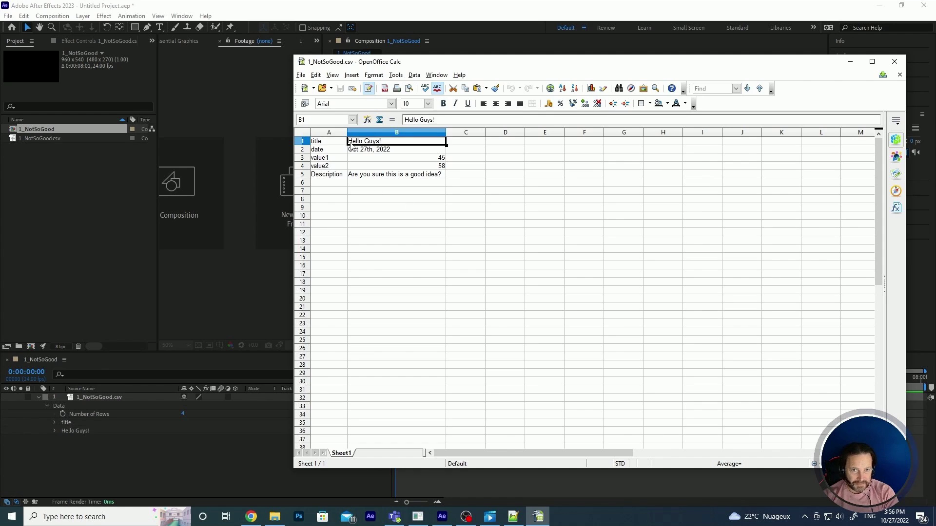
left_click(338, 145)
left_click(356, 146)
left_click_drag(328, 144, 390, 176)
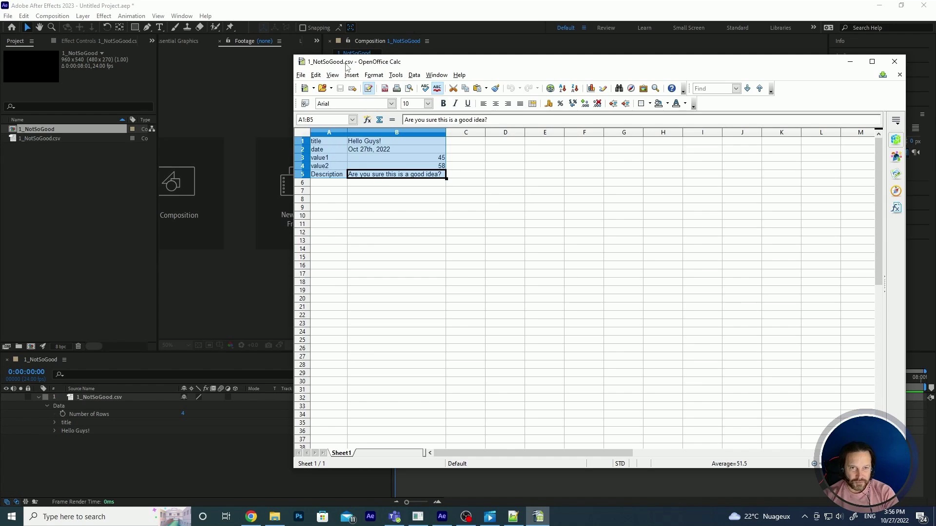
left_click(496, 225)
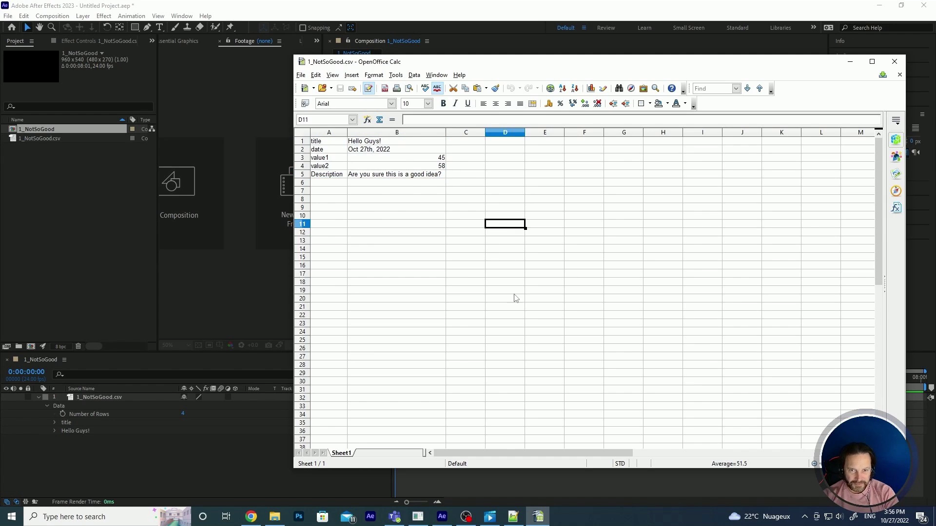
Import 2_PrettyGoodInstead.csv into the After Effects project and add it to the 1_NotSoGood composition below the existing layer
left_click(209, 463)
left_click(275, 518)
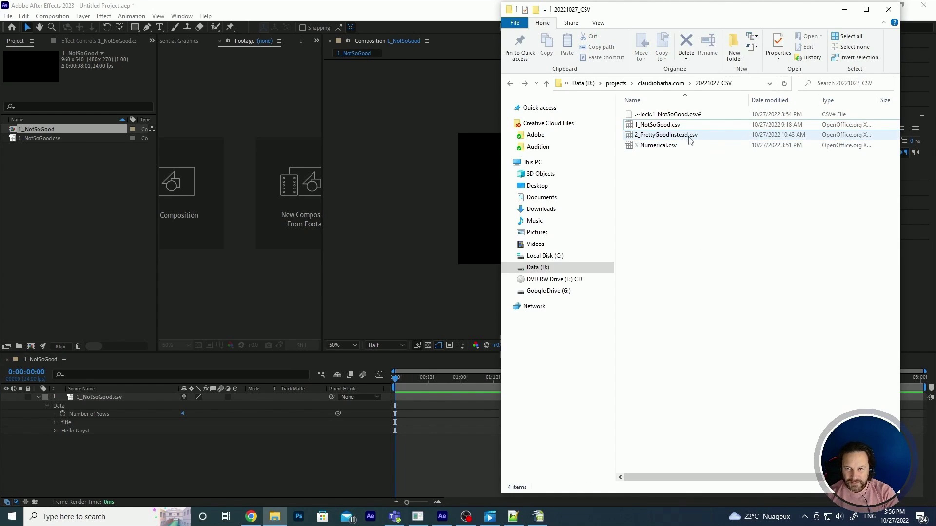
left_click_drag(684, 141, 49, 191)
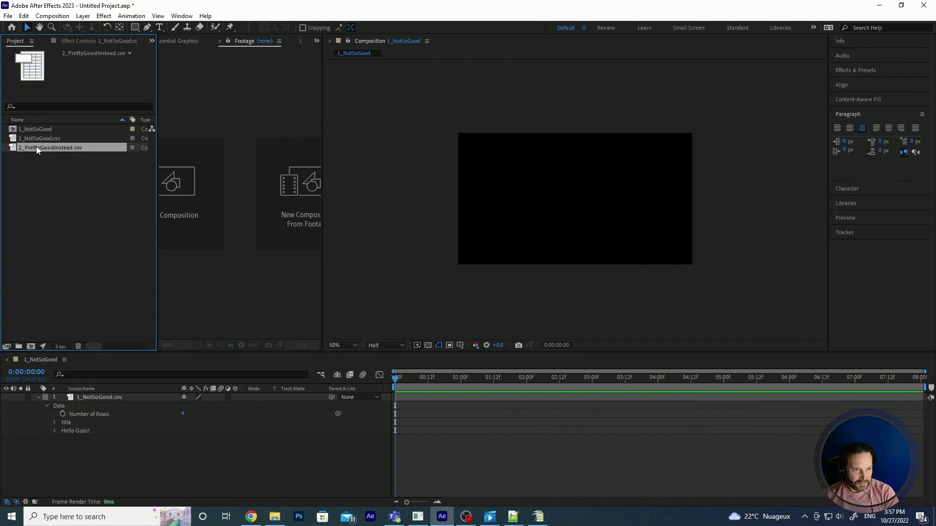
left_click_drag(36, 148, 131, 458)
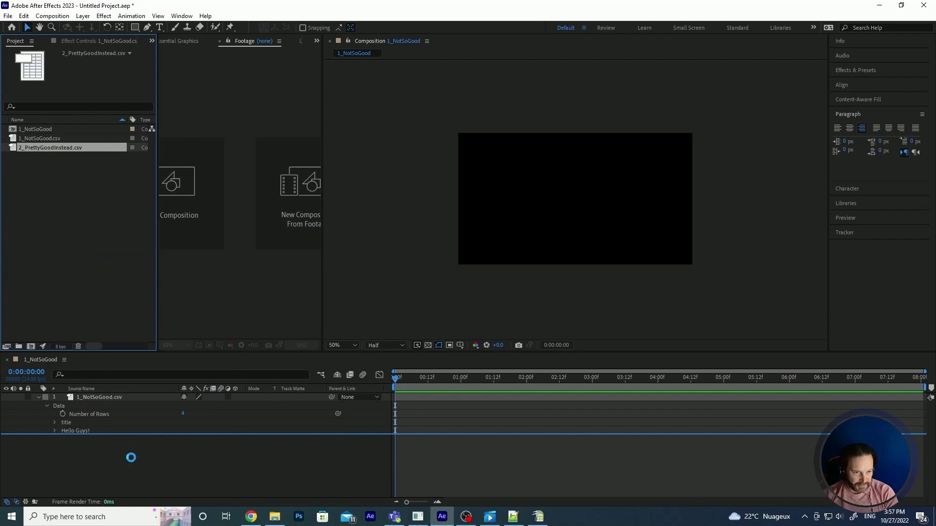
Expand the Data group of the 2_PrettyGoodInstead.csv layer in the timeline to show its column groups
left_click(38, 397)
left_click(38, 397)
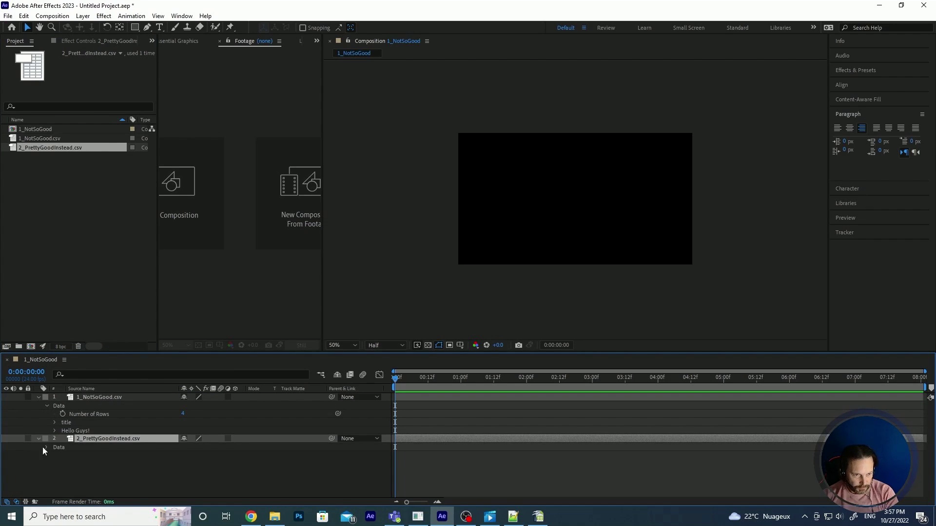
left_click(46, 448)
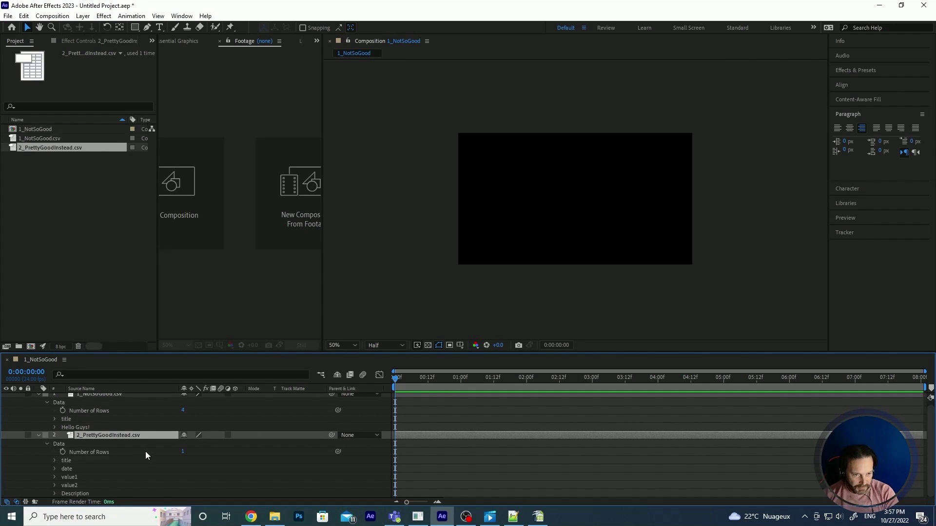
Open 2_PrettyGoodInstead.csv in OpenOffice Calc, compare its data row with the layer's row count, and return to After Effects
left_click(538, 516)
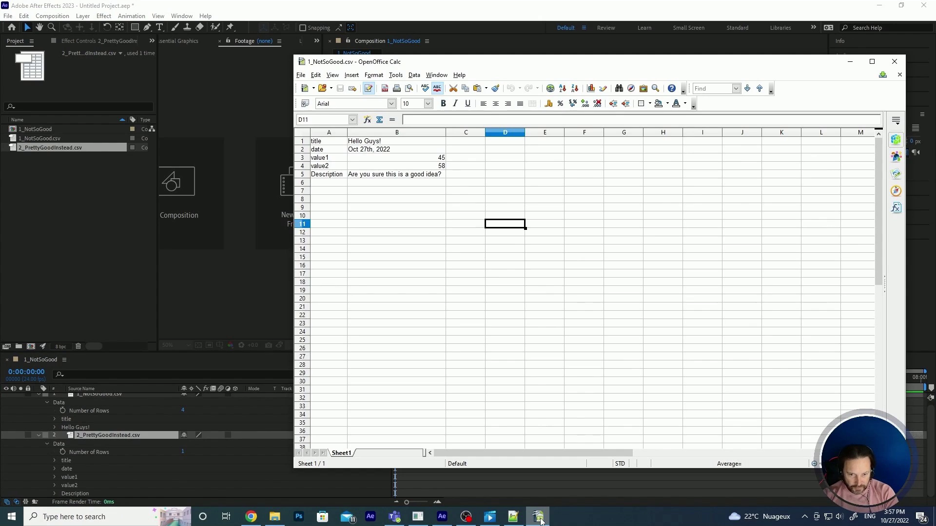
left_click(274, 517)
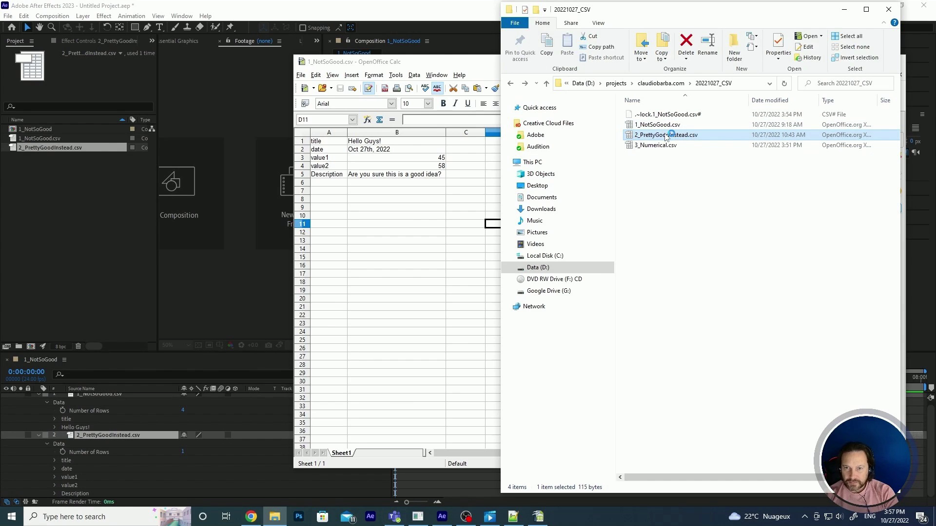
left_click(736, 142)
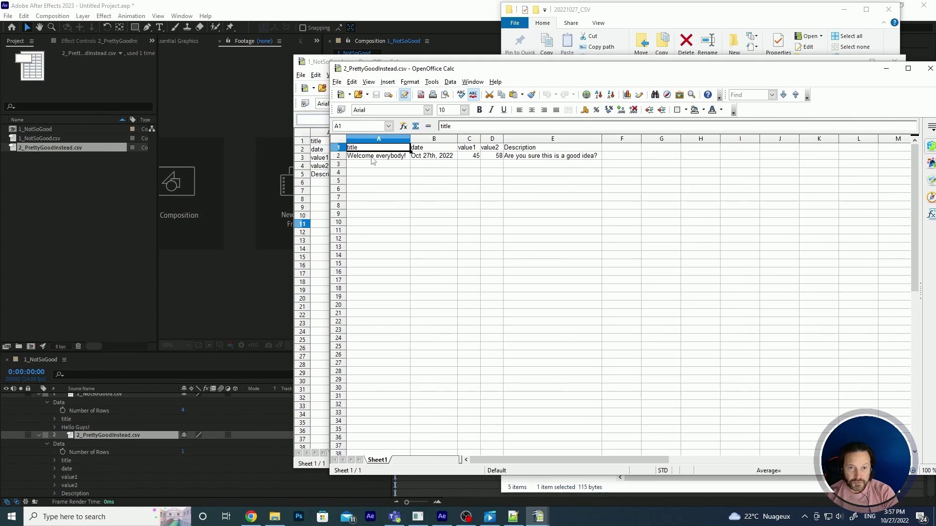
left_click(341, 156)
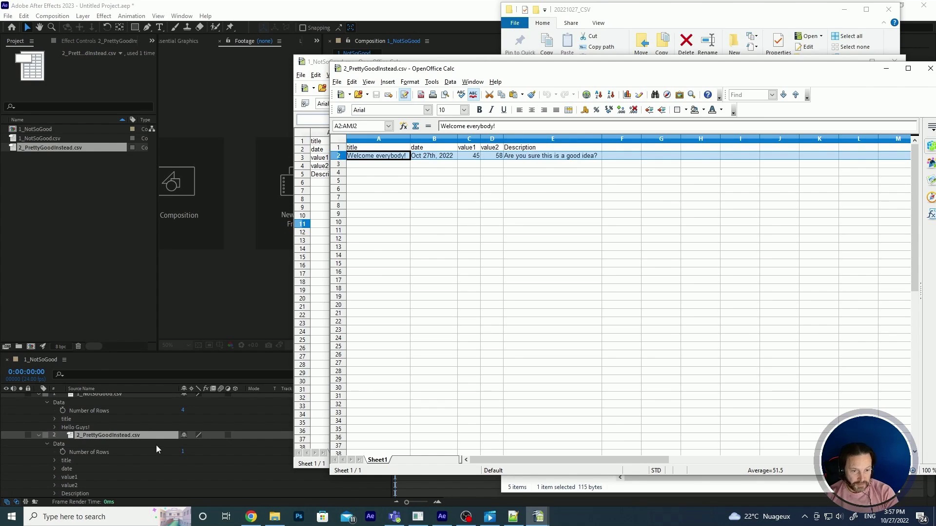
left_click(101, 437)
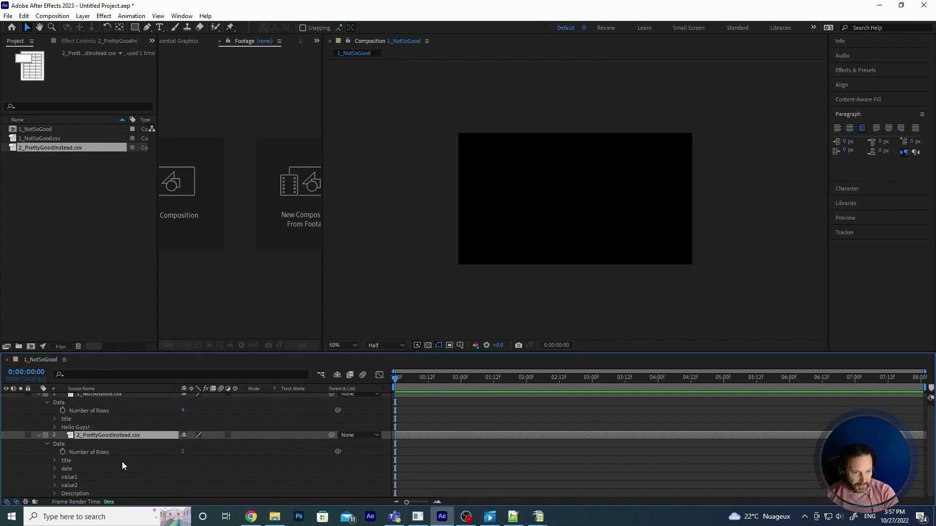
Expand the value1, value2 and Description groups of the 2_PrettyGoodInstead.csv layer in the timeline
left_click(54, 469)
left_click(54, 469)
left_click(54, 478)
scroll(63, 485, "down", 1)
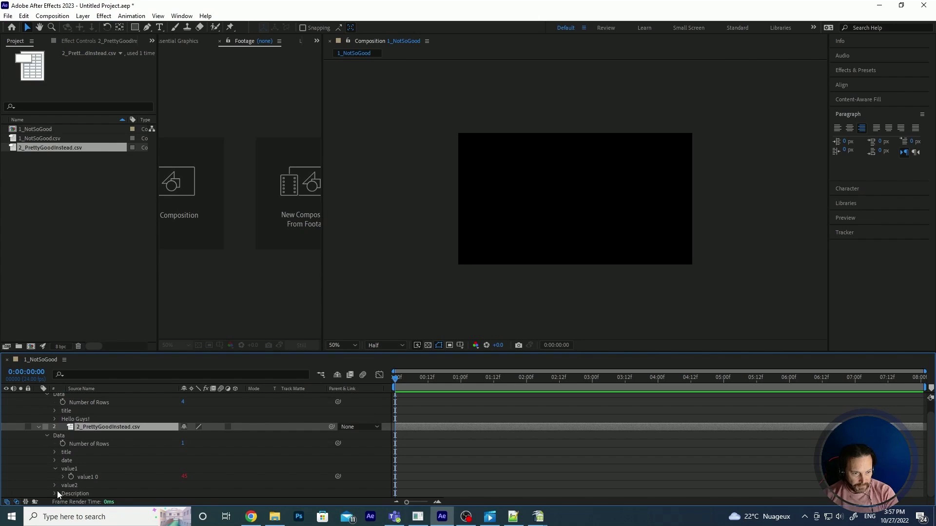
left_click(53, 484)
scroll(53, 483, "down", 1)
left_click(55, 494)
scroll(53, 487, "down", 1)
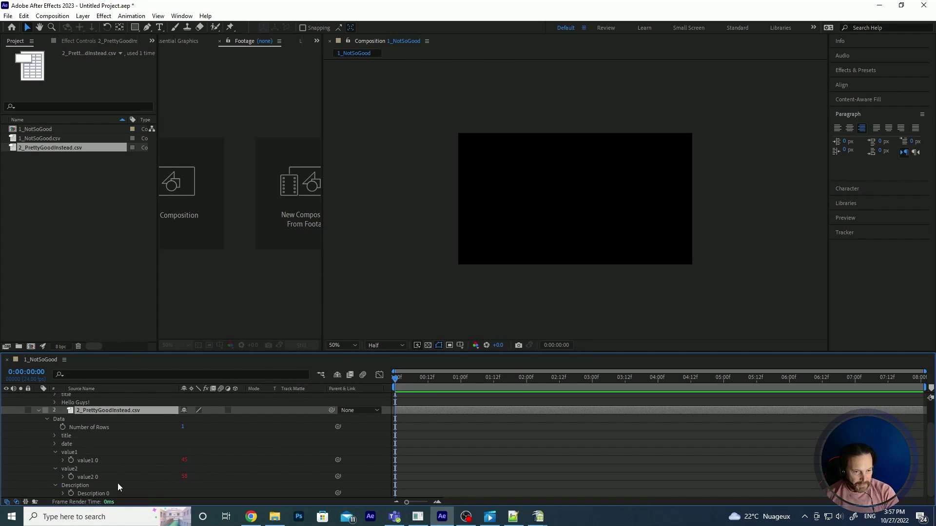
Create a data-linked text layer in the composition from the value1 0 property of 2_PrettyGoodInstead.csv
left_click_drag(89, 460, 514, 191)
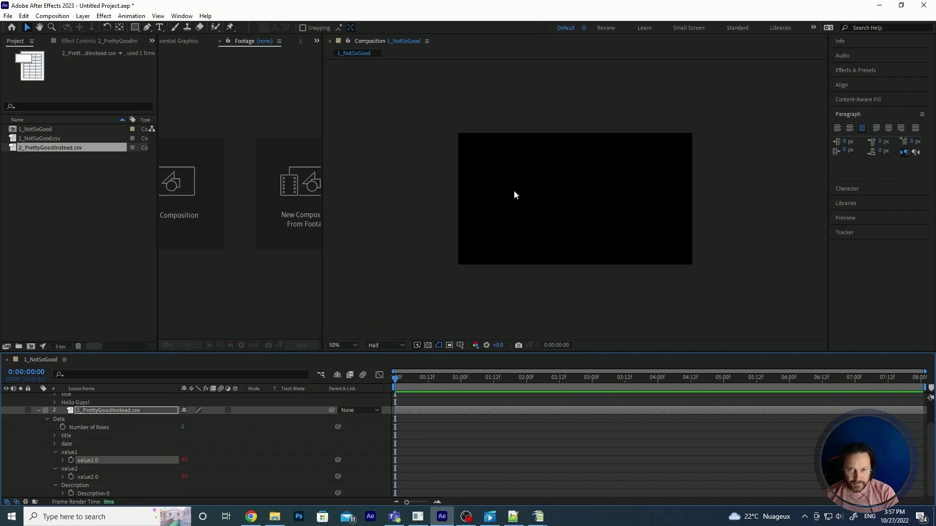
left_click(503, 213)
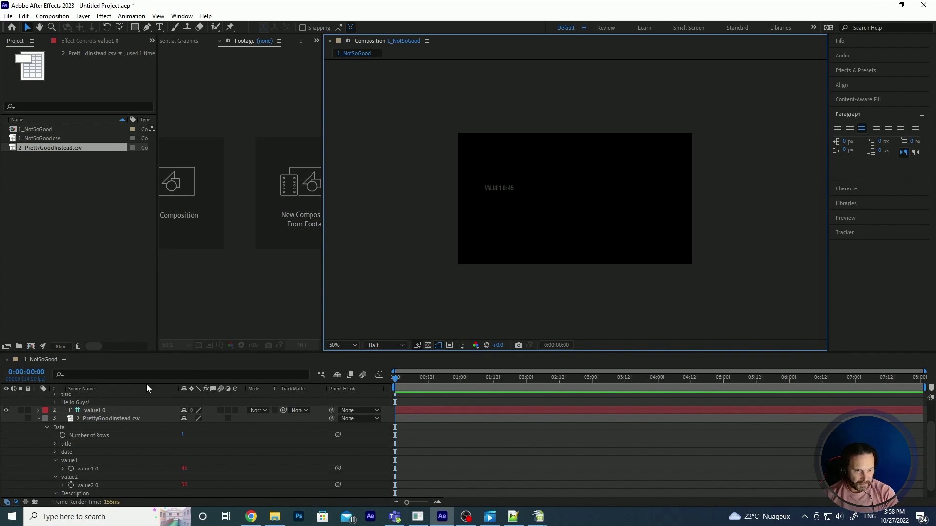
right_click(83, 411)
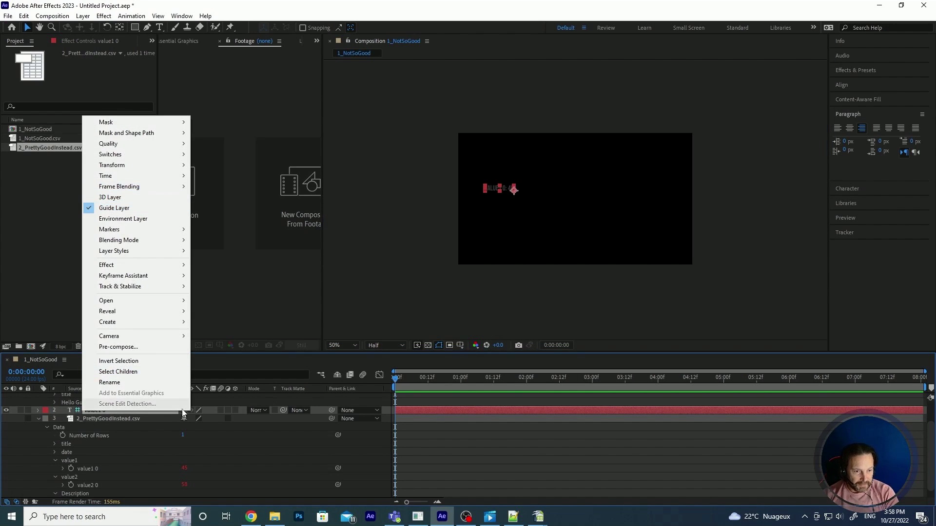
left_click(92, 414)
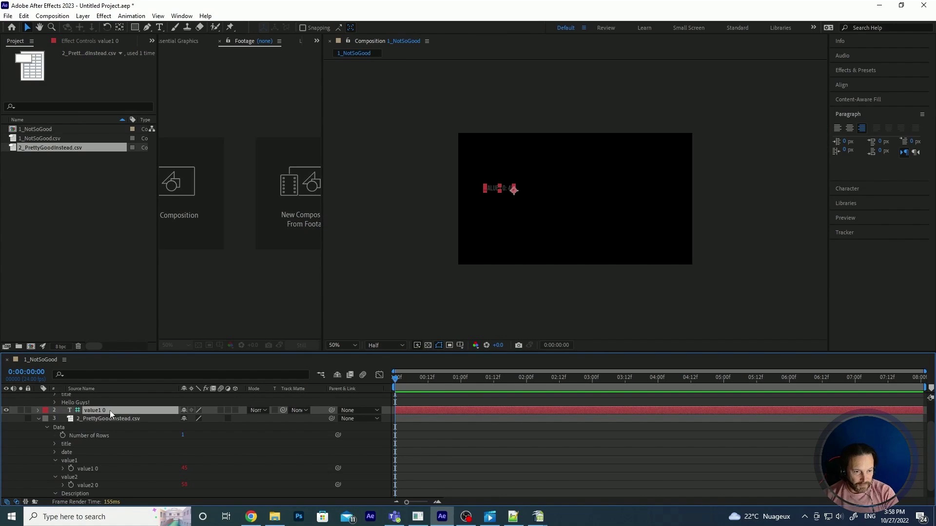
Examine the Source Text expression of the value1 0 text layer, from its label to the CSV layer reference, and collapse its Text group
left_click(38, 410)
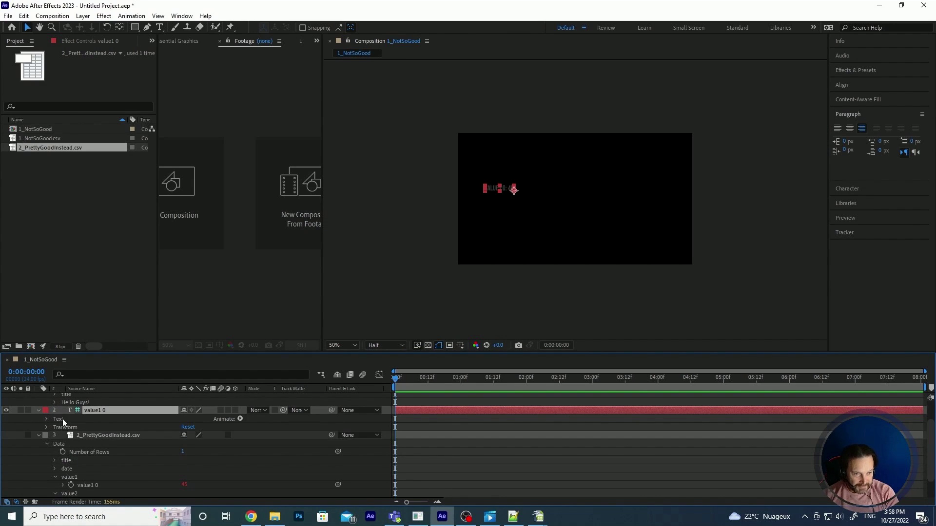
left_click(46, 420)
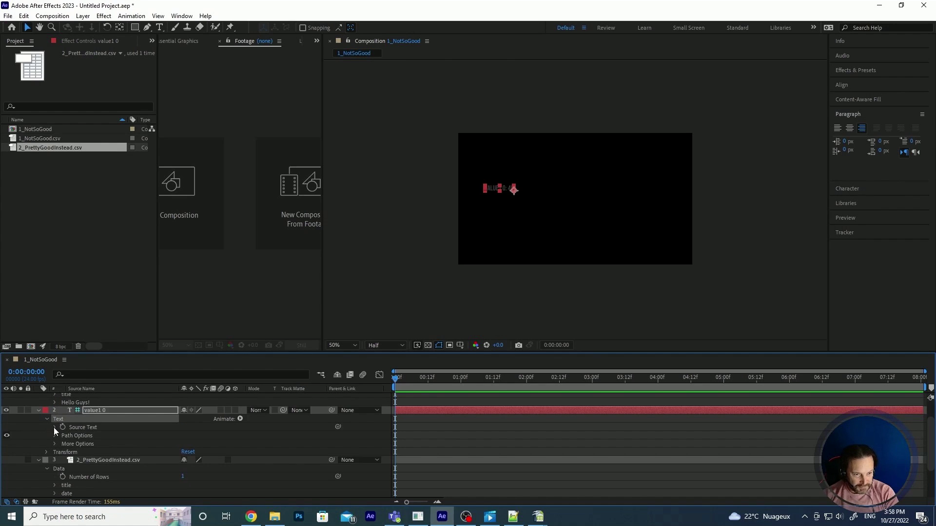
left_click(53, 428)
left_click(440, 437)
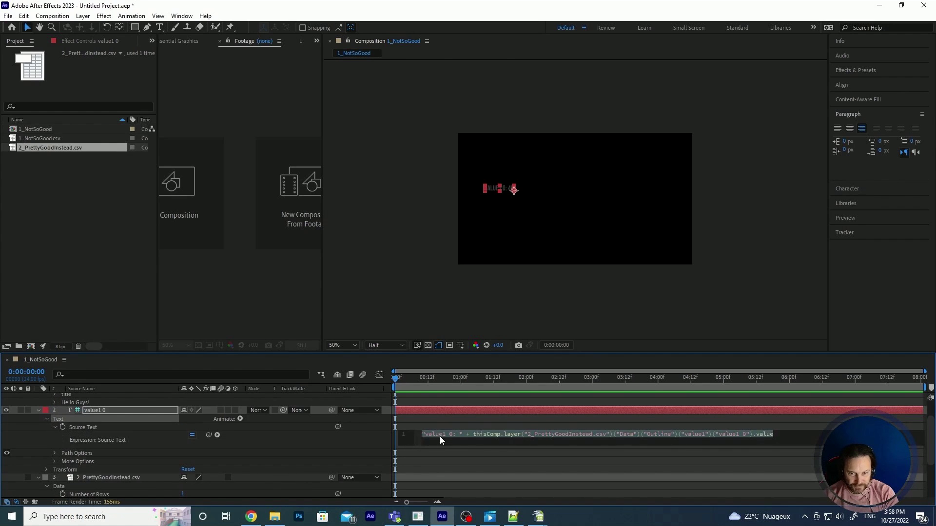
left_click(459, 435)
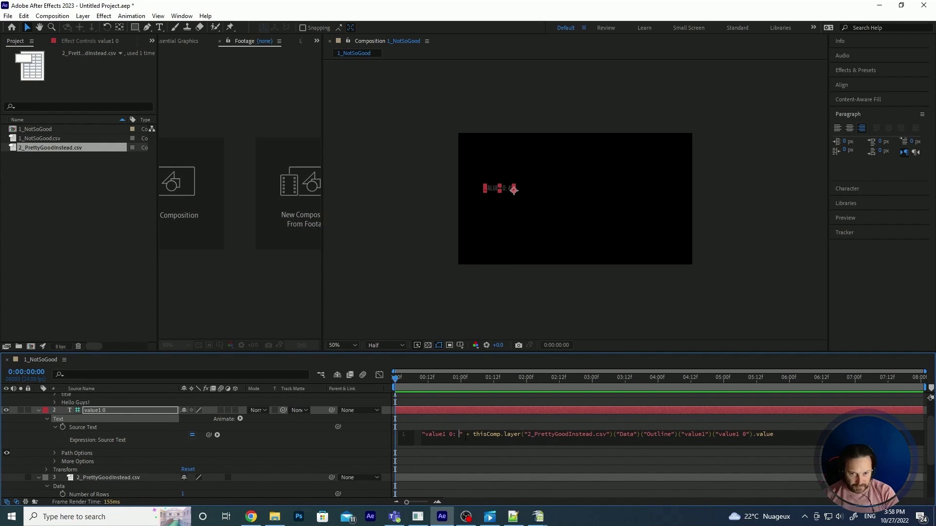
mouse_move(473, 434)
left_mouse_down()
mouse_move(794, 433)
mouse_move(473, 434)
left_mouse_up()
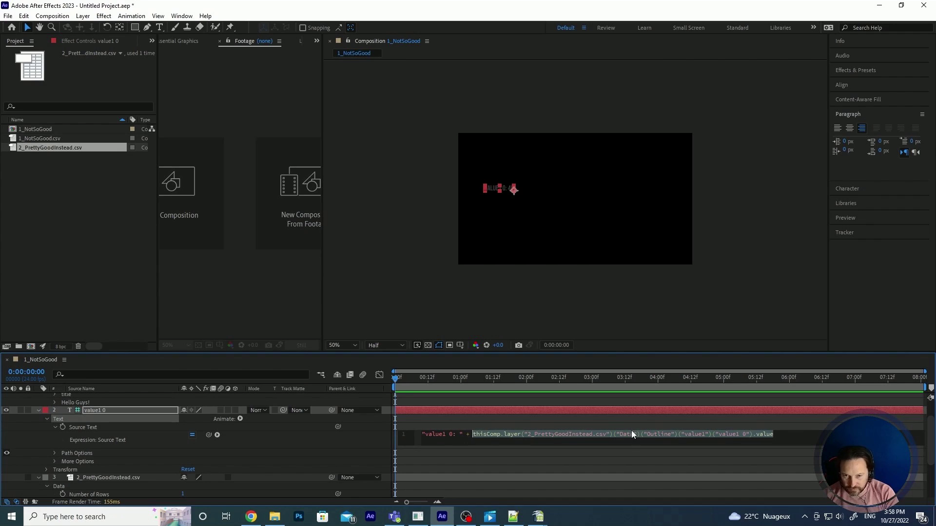
left_click(783, 436)
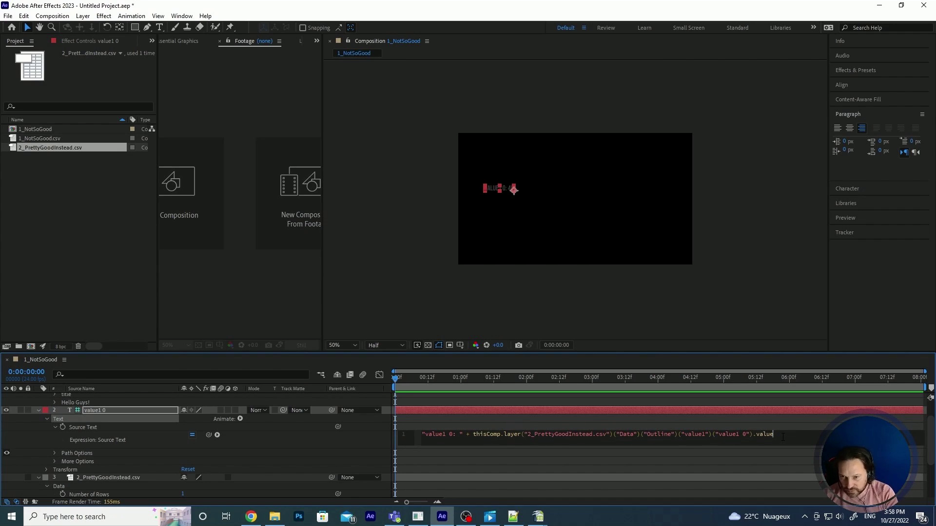
double_click(784, 437)
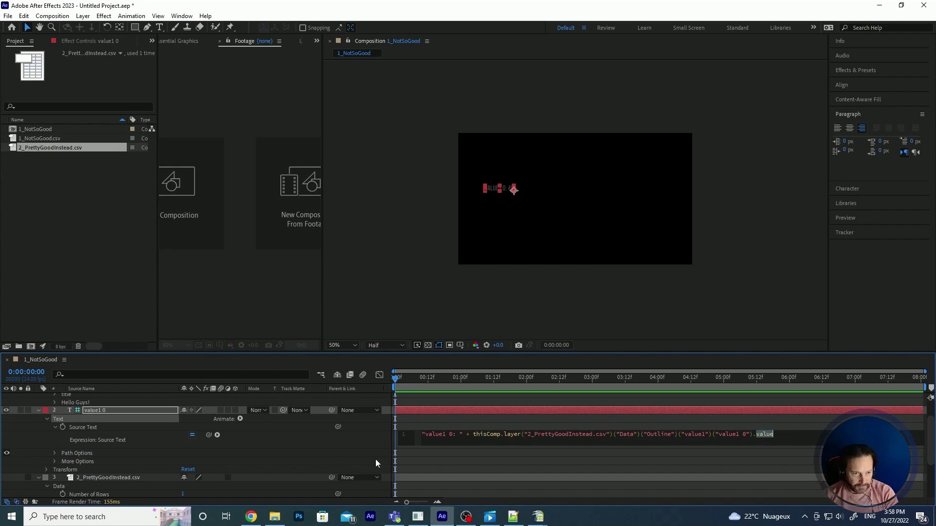
left_click(47, 419)
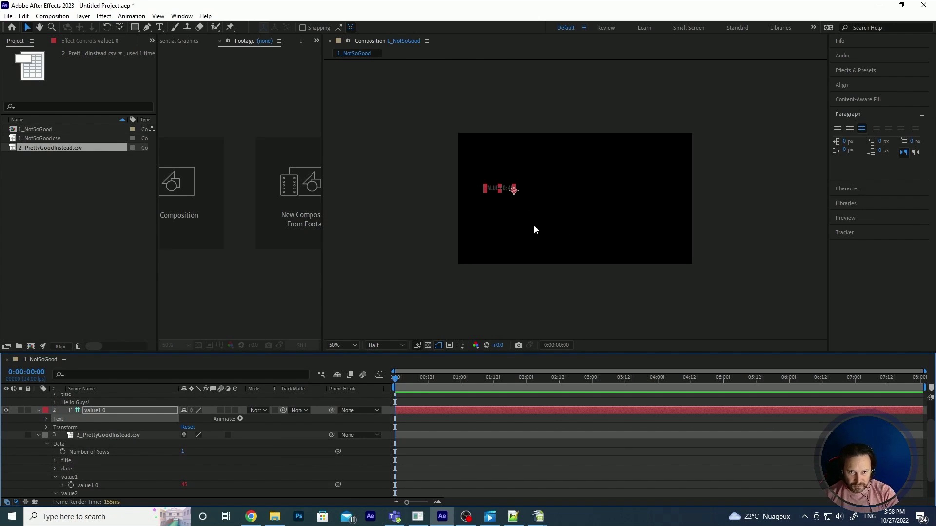
Delete the 1_NotSoGood.csv layer and the value1 0 text layer from the composition
scroll(120, 465, "down", 1)
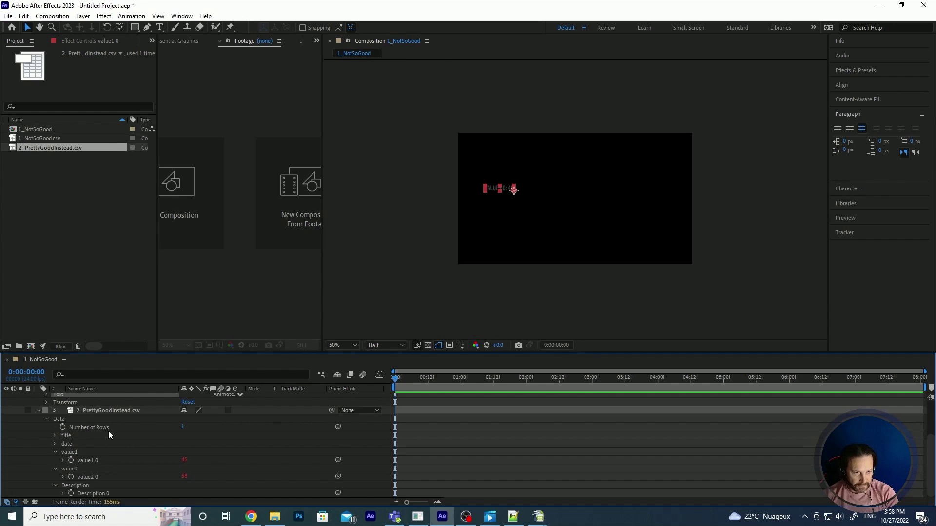
key("Return")
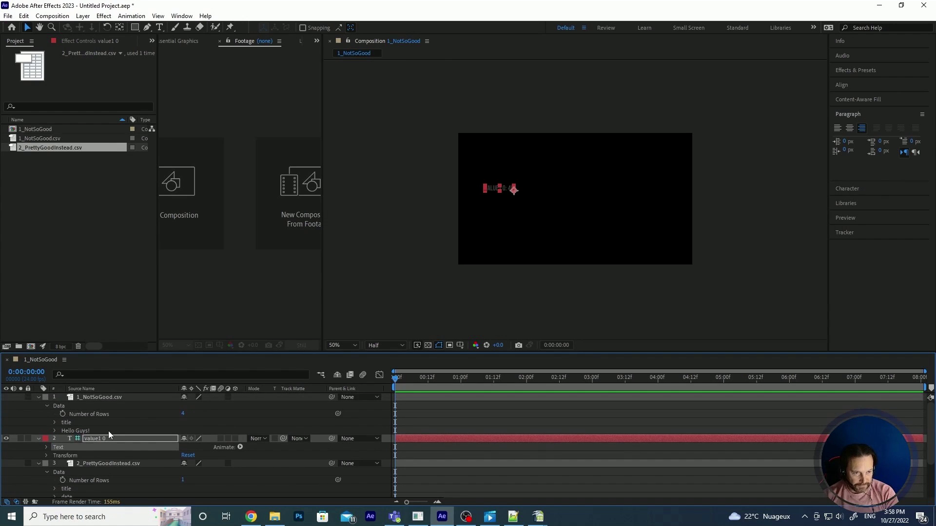
left_click(102, 397)
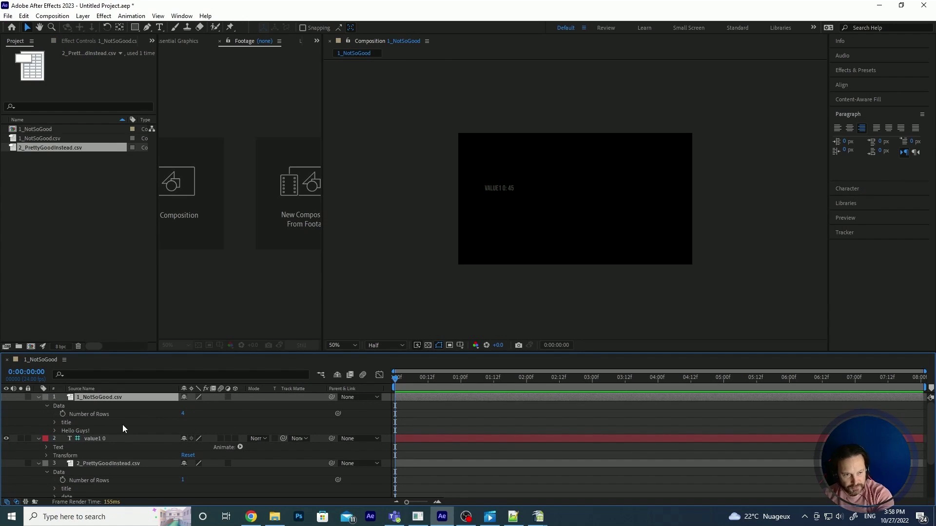
key("Delete")
left_click(91, 398)
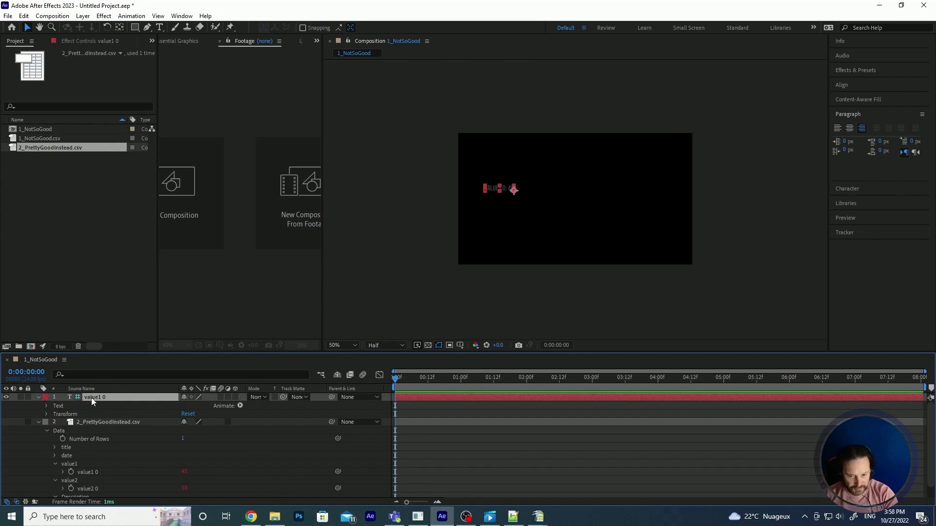
key("Delete")
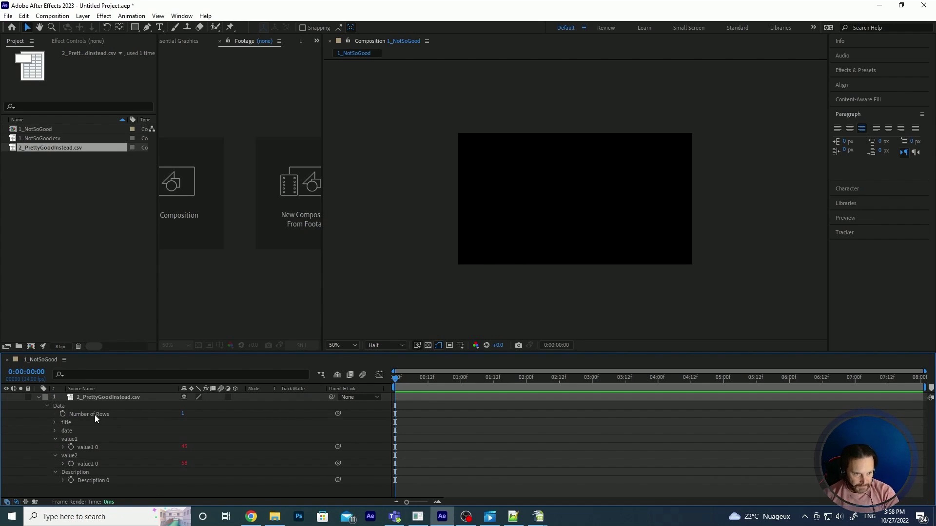
Expand the layer's title group, compare it with cell A2 of 2_PrettyGoodInstead.csv in OpenOffice Calc, and return to After Effects
left_click(55, 422)
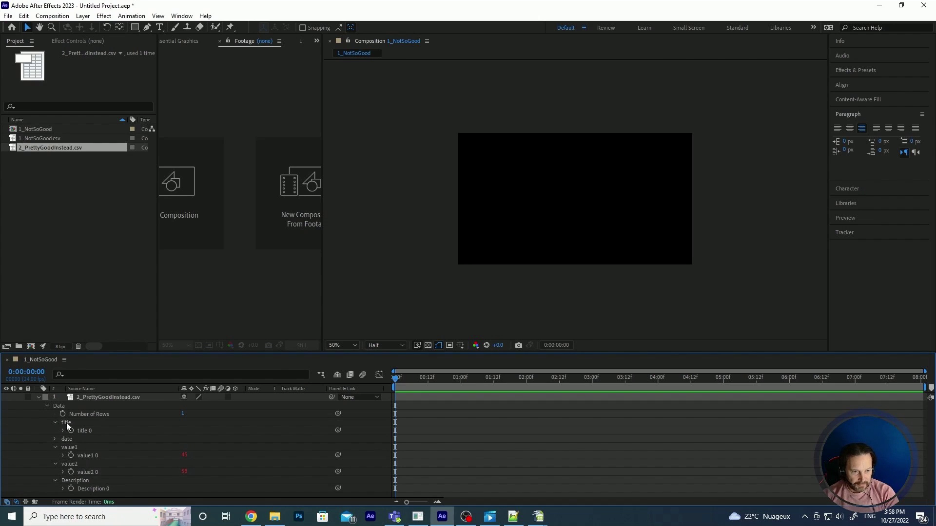
mouse_move(539, 517)
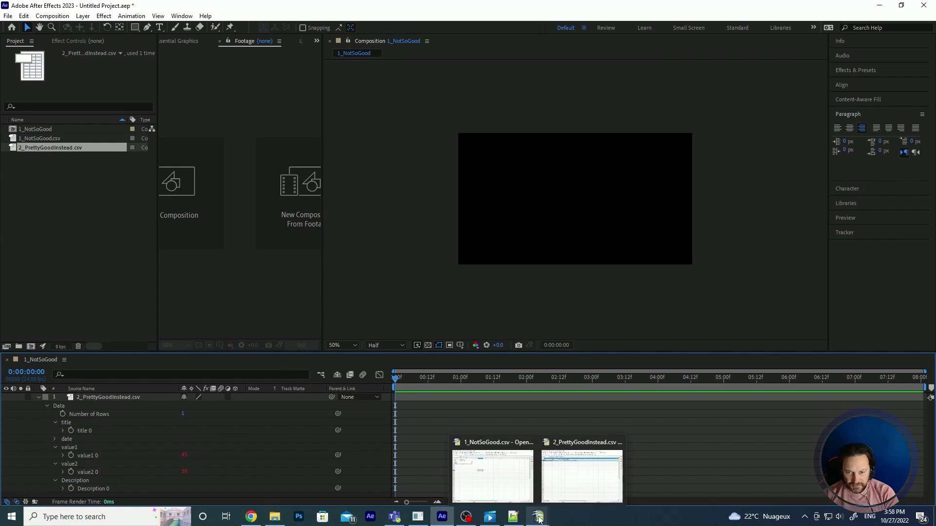
left_click(580, 487)
left_click(364, 162)
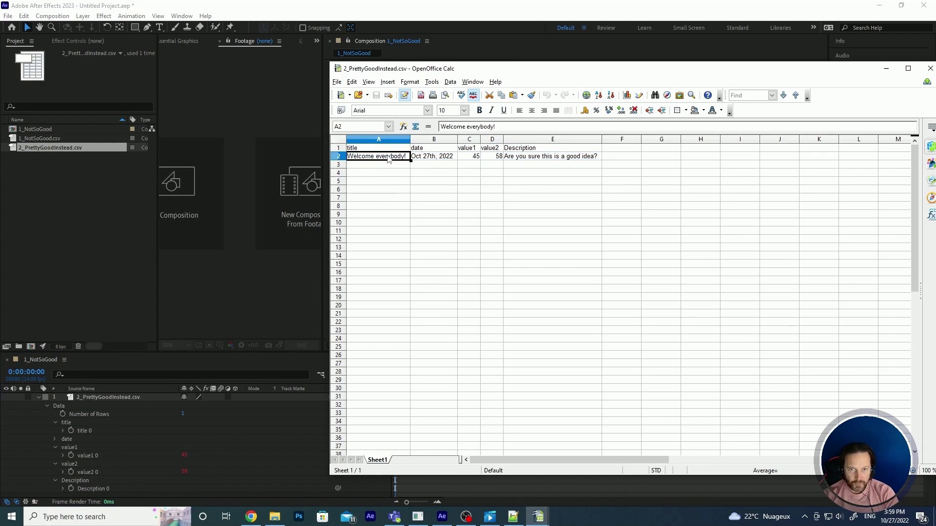
left_click(120, 414)
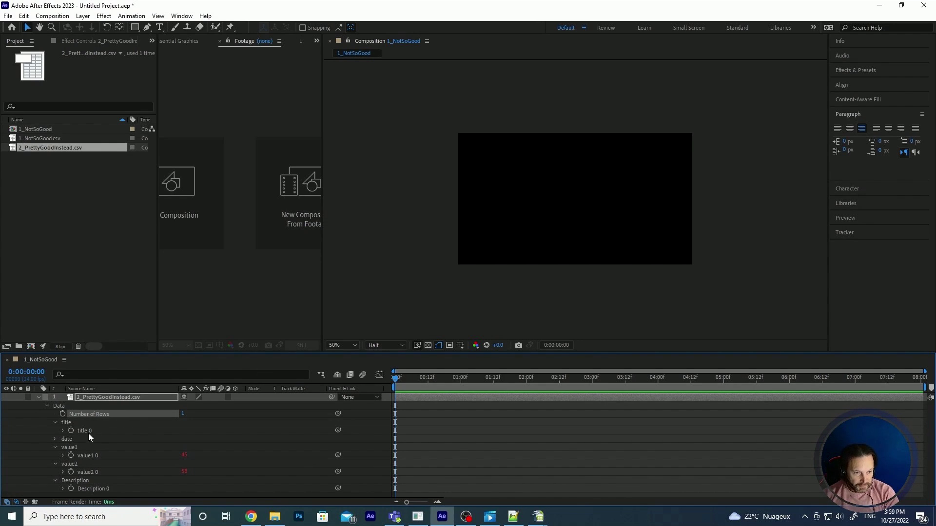
Reveal the expression of the title 0 property and examine how it references the 2_PrettyGoodInstead.csv footage
left_click(62, 431)
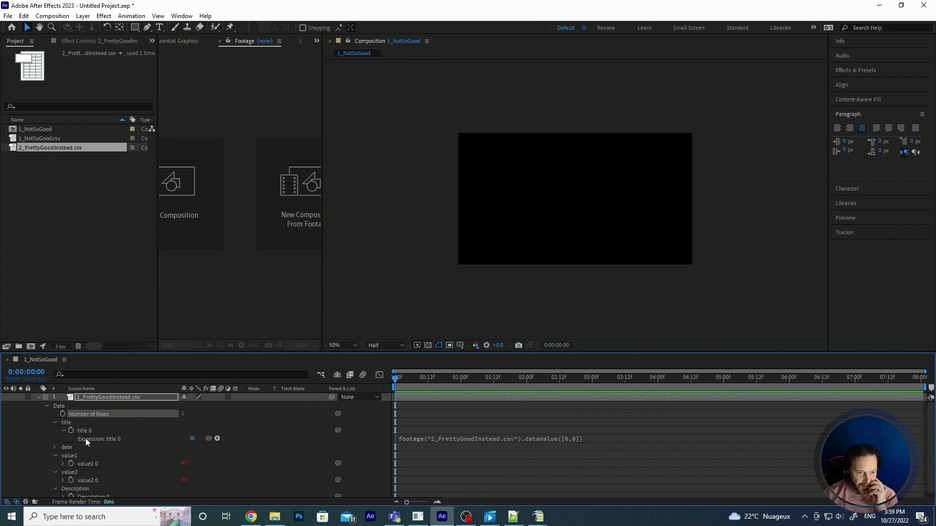
left_click(412, 440)
left_click(438, 438)
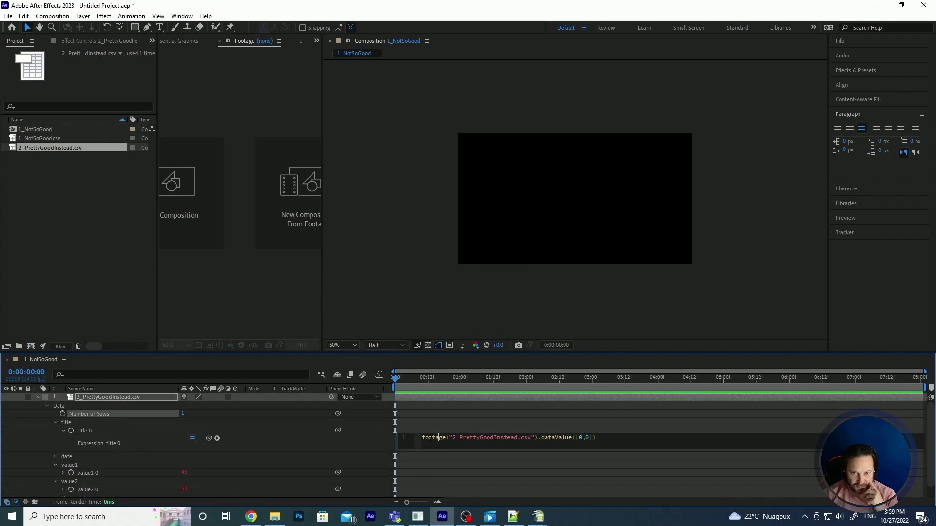
key("ctrl+a")
left_click(631, 442)
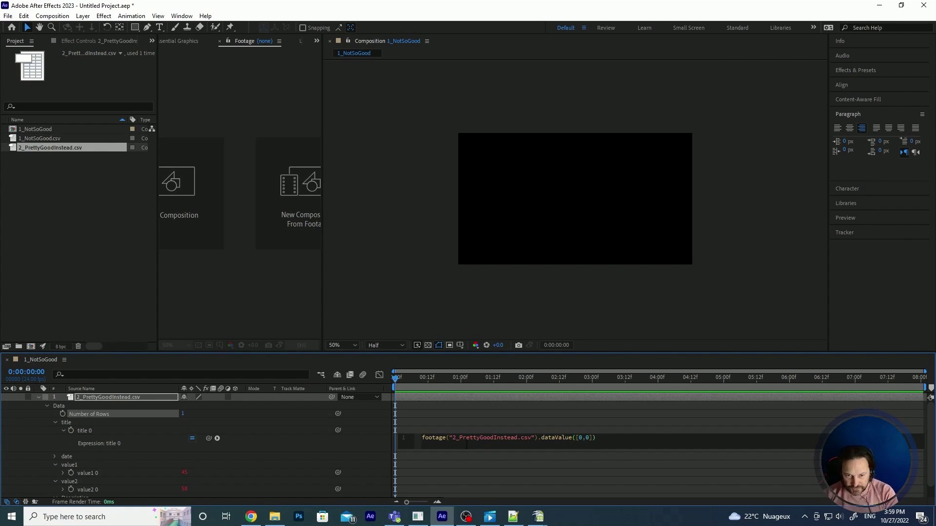
left_click_drag(601, 438, 399, 438)
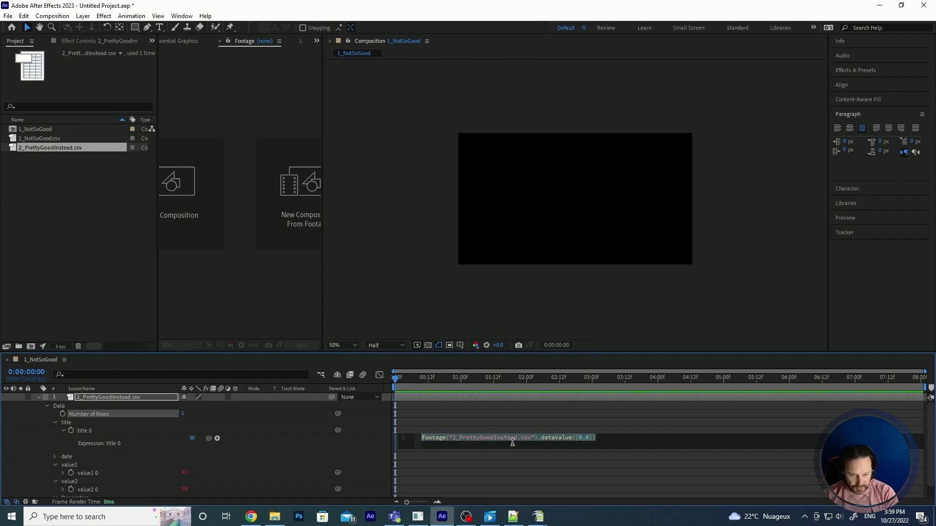
left_click(613, 438)
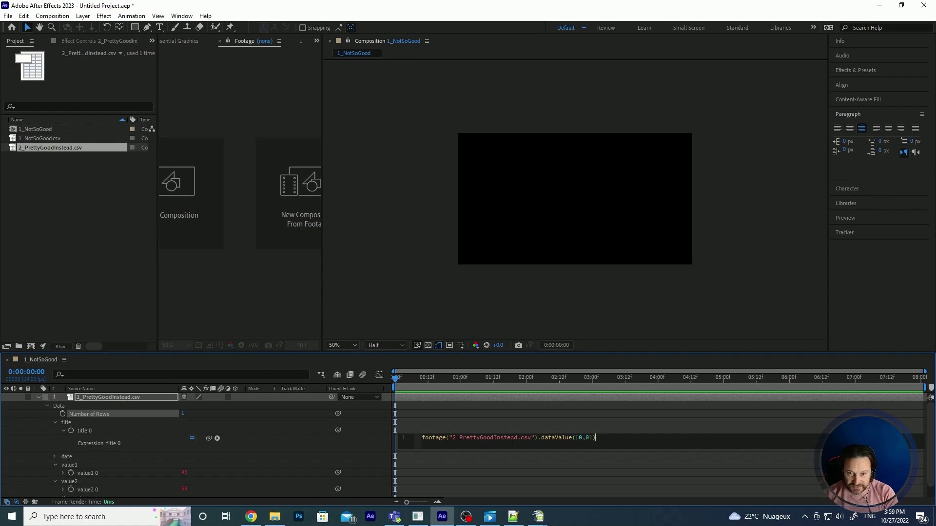
key("ctrl+a")
left_click(625, 447)
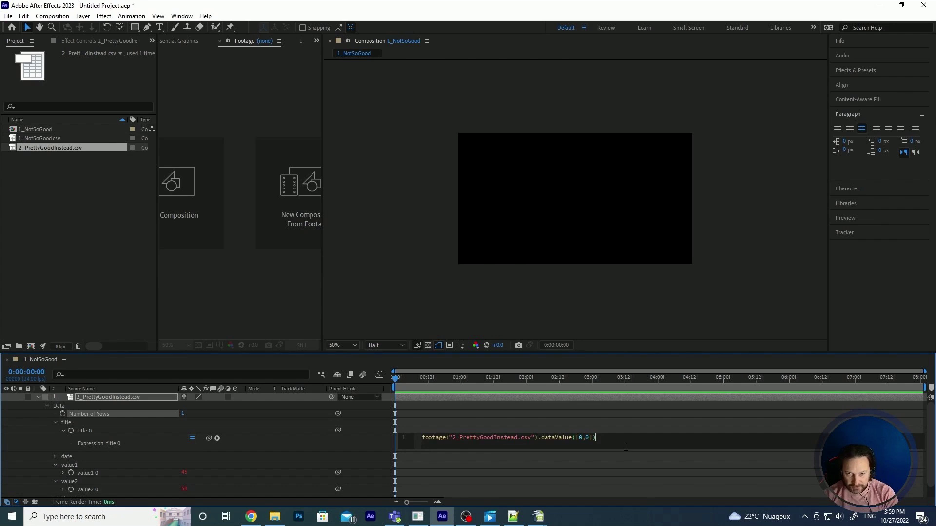
Examine the two index numbers inside dataValue([0,0]) in the title 0 expression
double_click(588, 438)
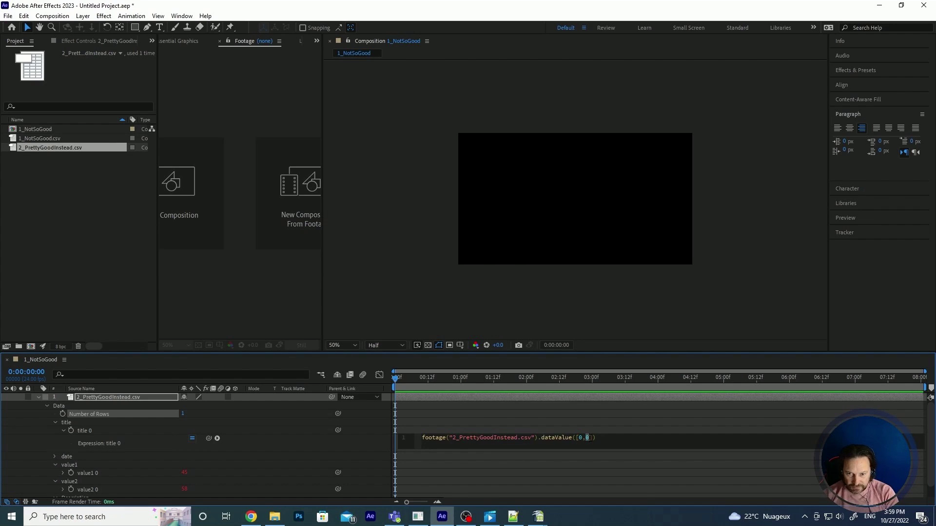
double_click(580, 438)
double_click(587, 438)
double_click(580, 438)
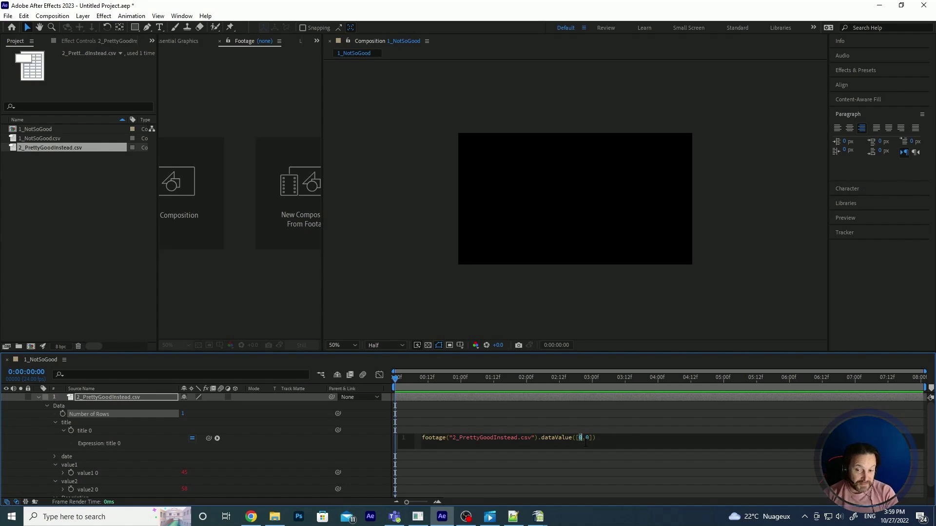
left_click(602, 439)
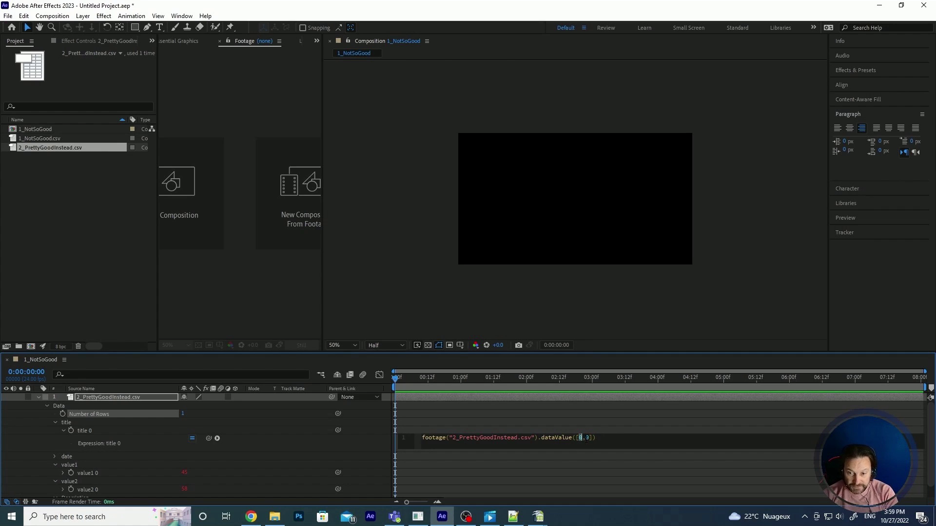
double_click(588, 438)
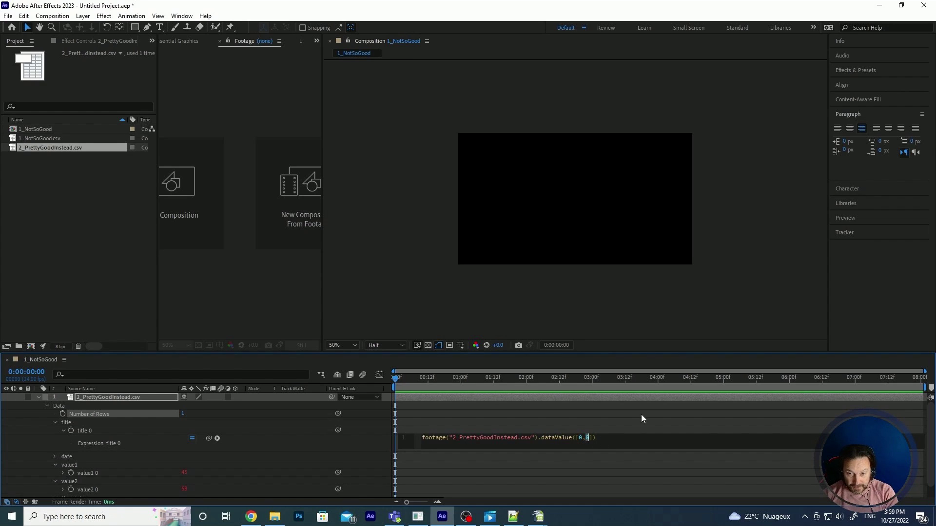
Switch to OpenOffice Calc, compare header row 1 of 2_PrettyGoodInstead.csv with cell A2, and move the spreadsheet window lower
mouse_move(538, 516)
left_click(589, 475)
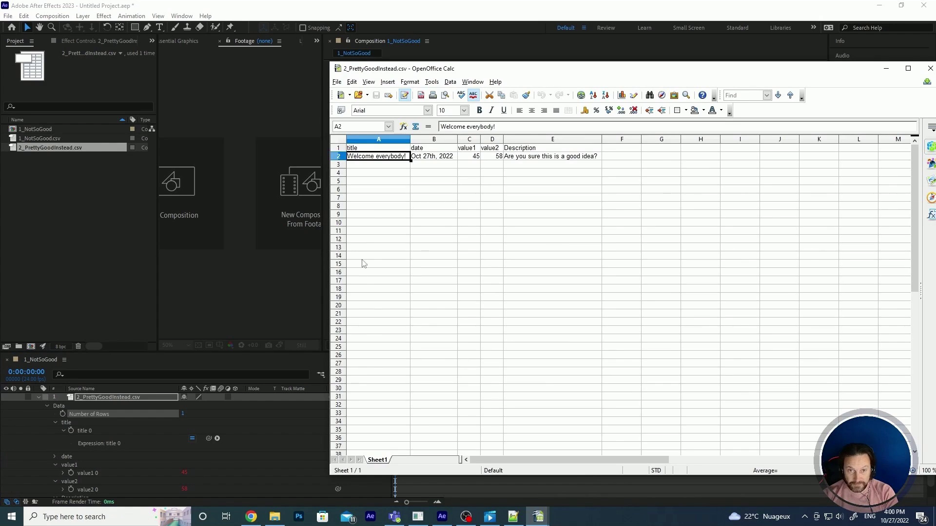
left_click(338, 148)
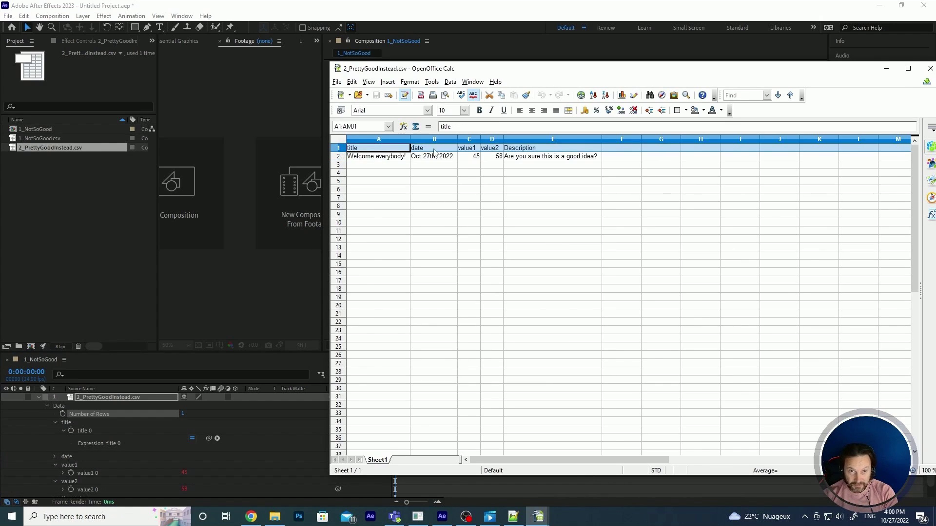
left_click(378, 160)
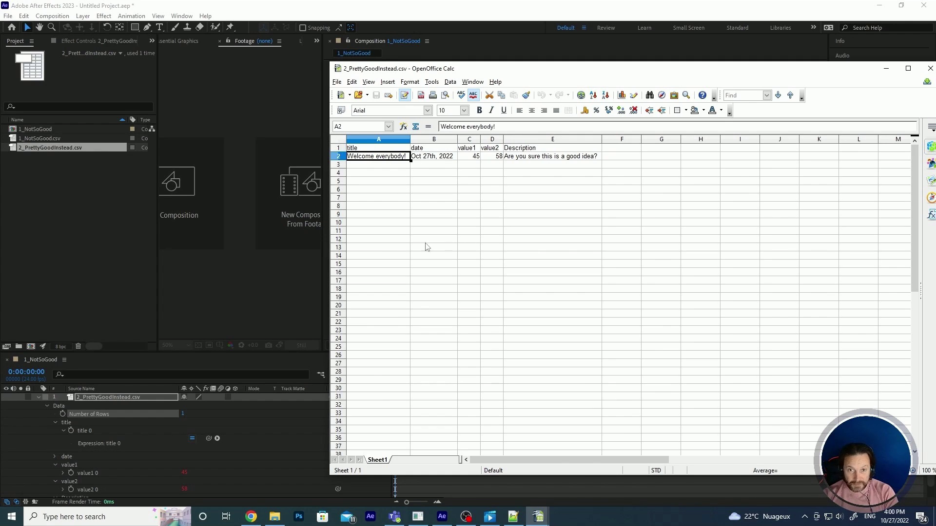
left_click_drag(520, 73, 585, 197)
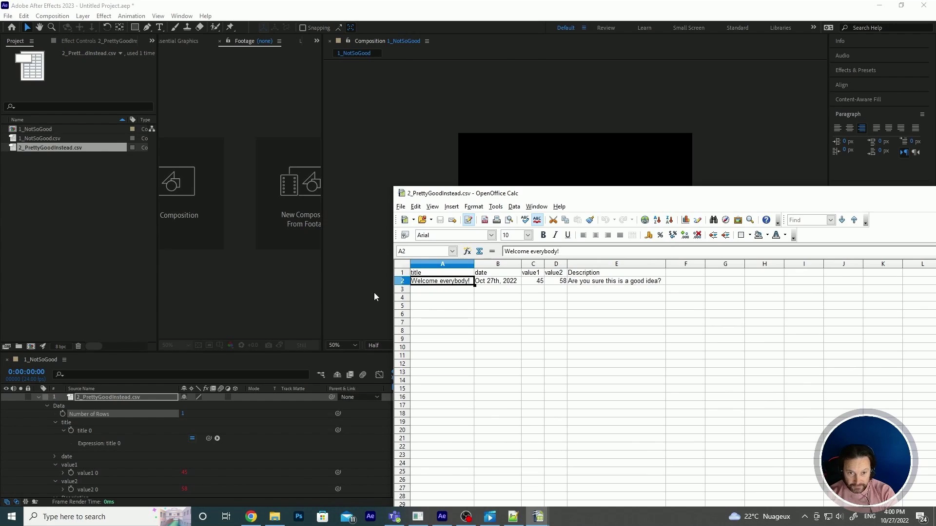
Return to After Effects and copy the whole expression of the title 0 property
left_click(346, 289)
left_click(555, 438)
key("ctrl+c")
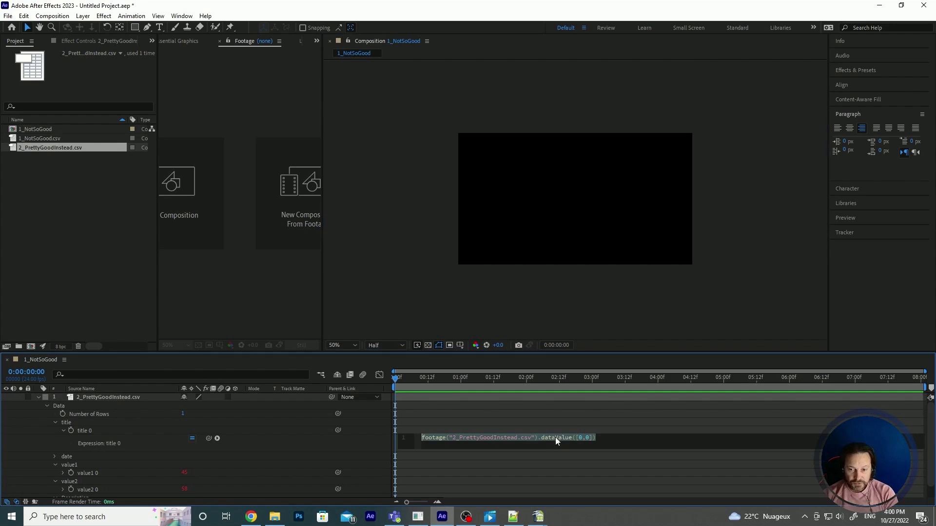
left_click(359, 441)
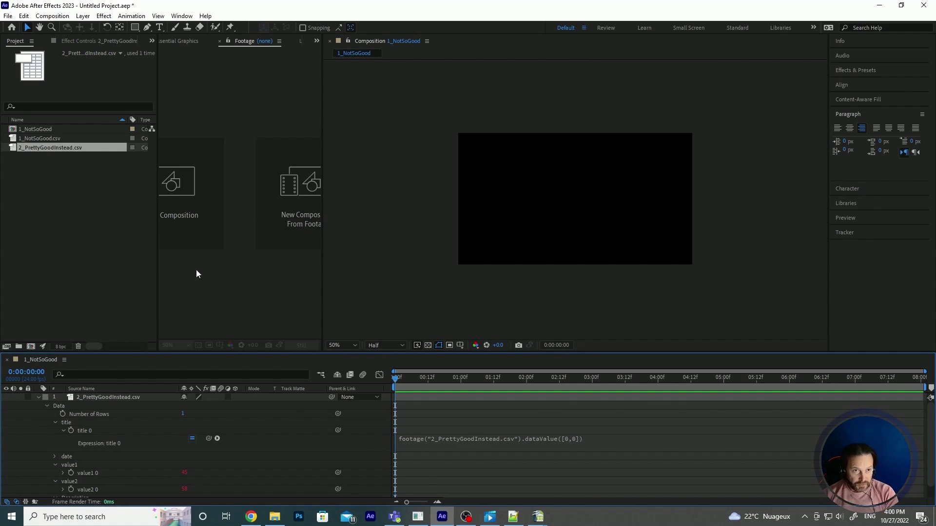
Create an empty text layer in the upper-left area of the composition frame with the Type tool
left_click(160, 28)
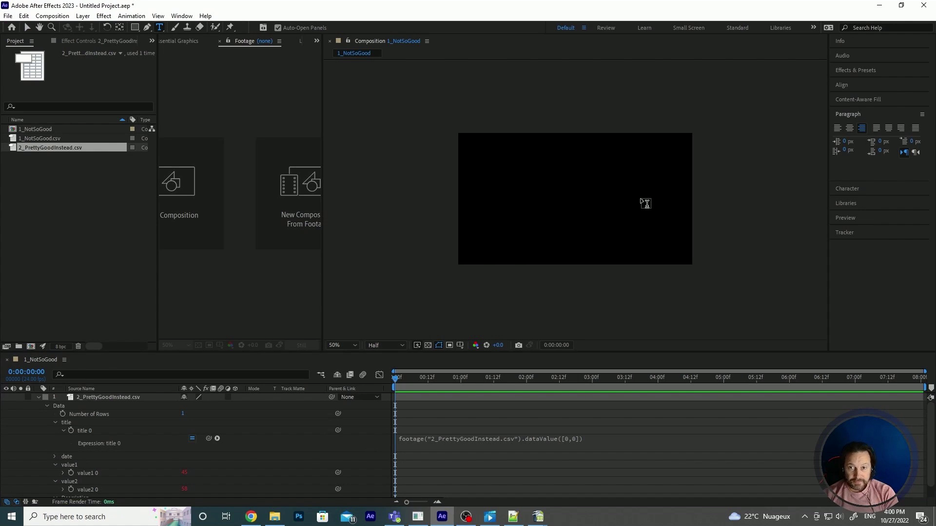
left_click(486, 170)
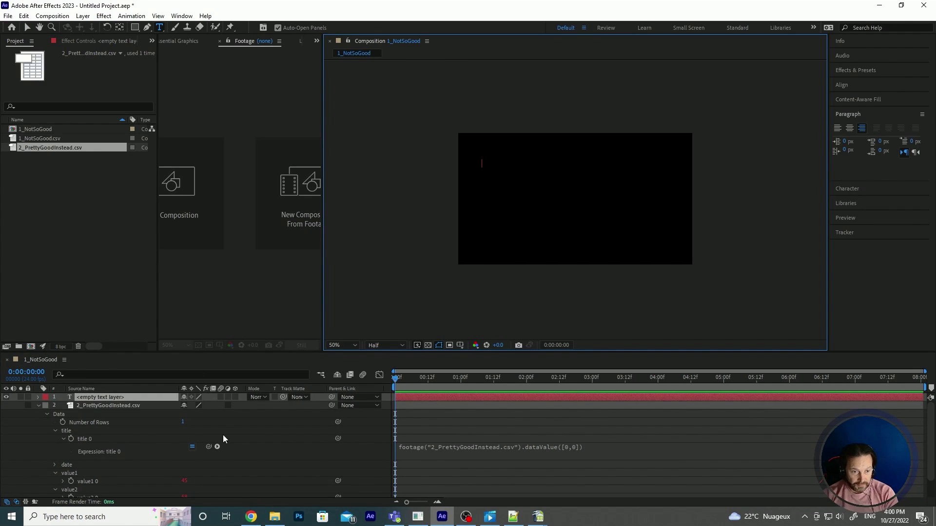
left_click(211, 419)
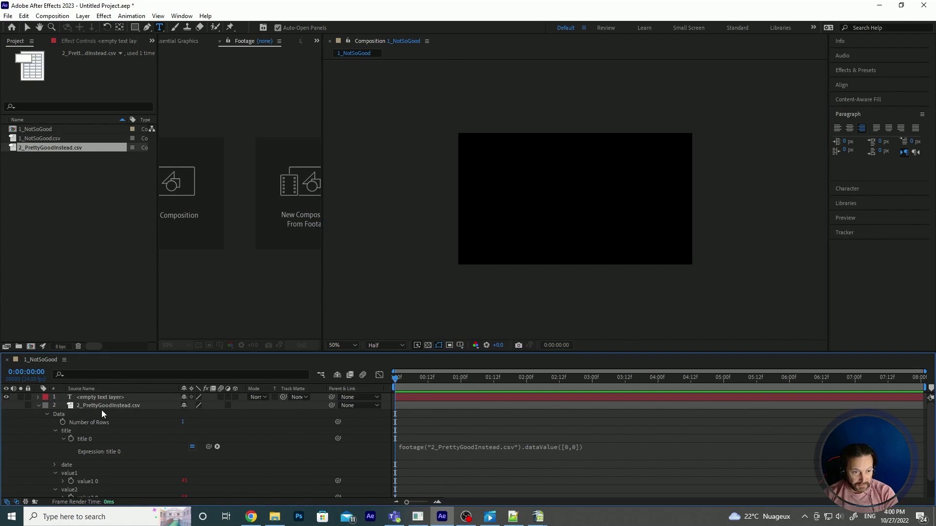
Add the copied expression footage("2_PrettyGoodInstead.csv").dataValue([0,0]) to the empty text layer's Source Text property
left_click(38, 397)
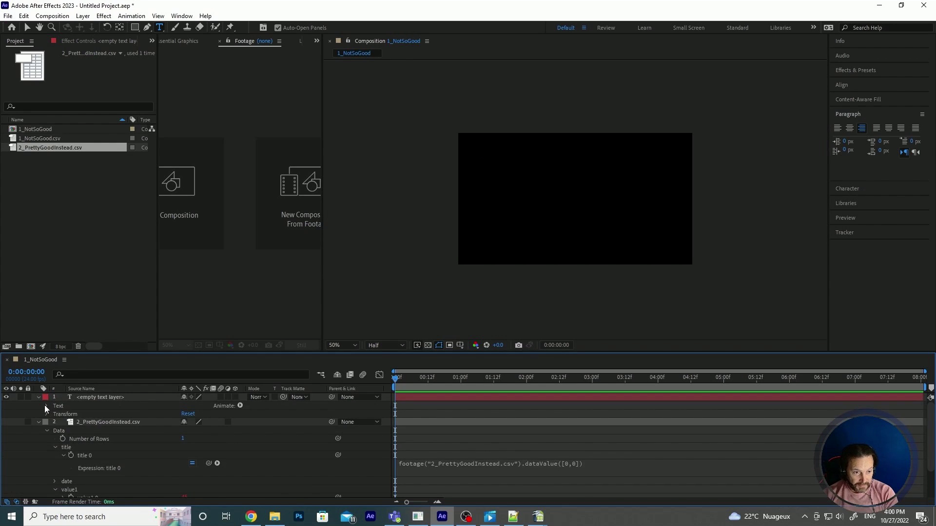
left_click(46, 406)
left_click(80, 416)
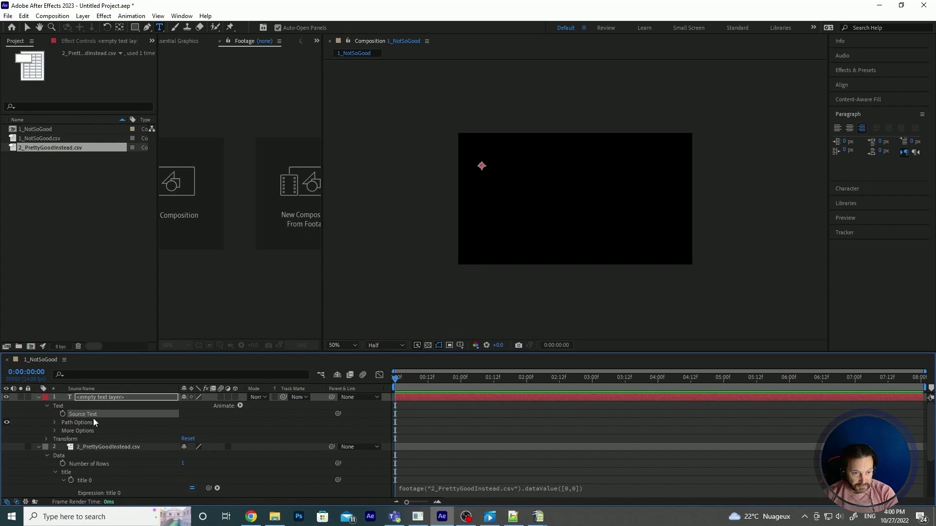
left_click(63, 414, "alt")
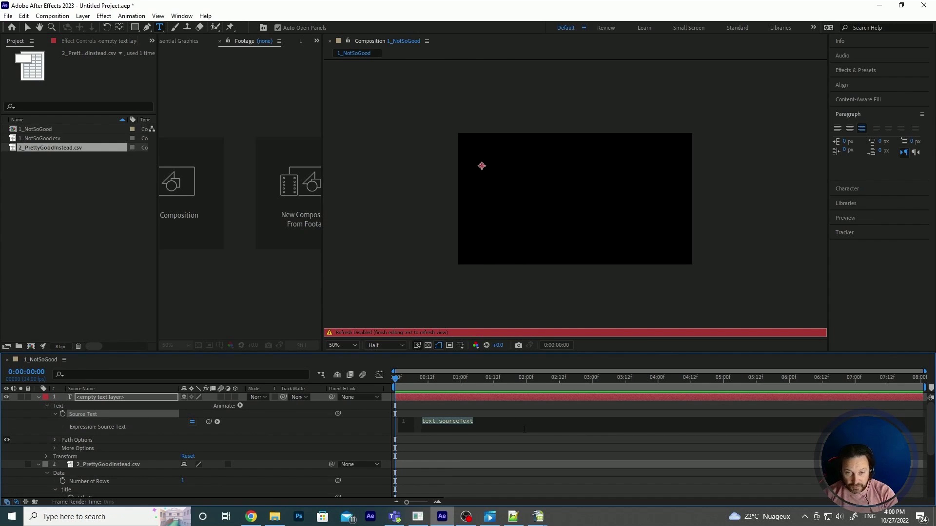
key("ctrl+v")
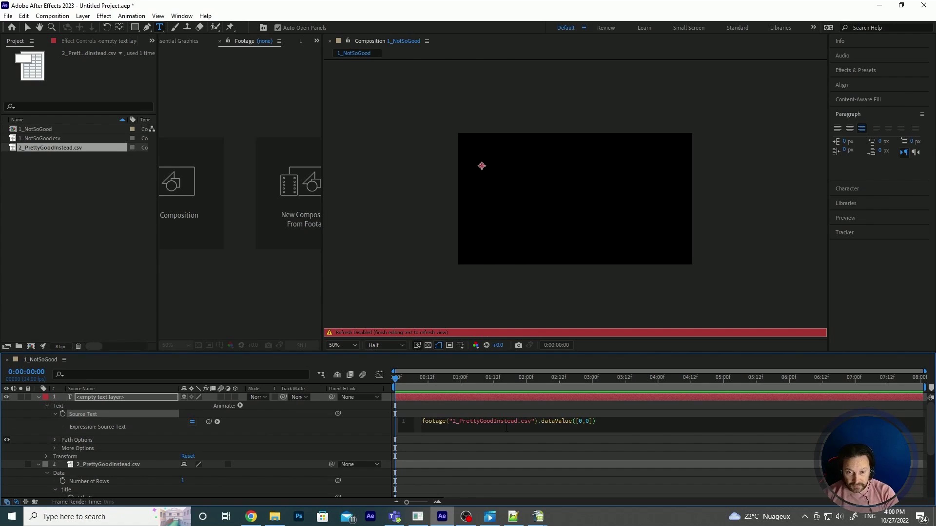
left_click(376, 425)
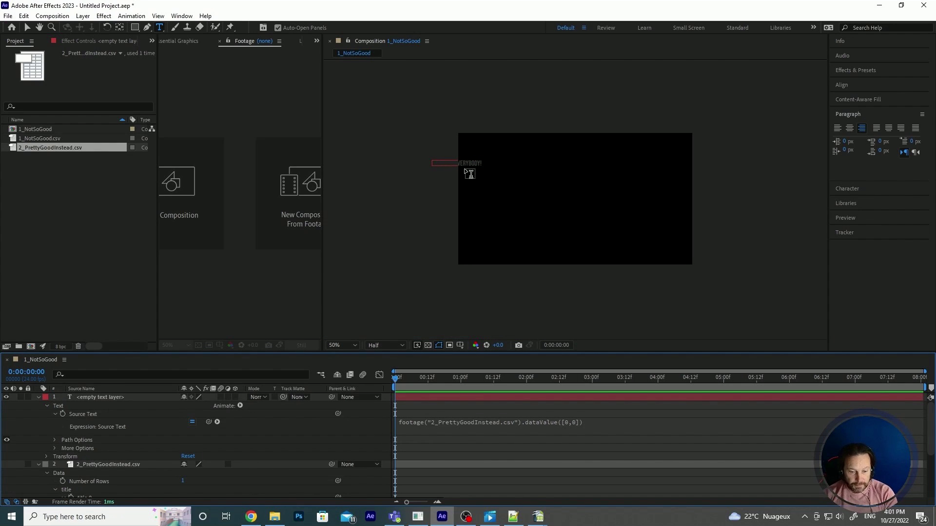
Move the title text near the centre of the composition frame with the Selection tool
key("v")
left_click_drag(466, 161, 520, 155)
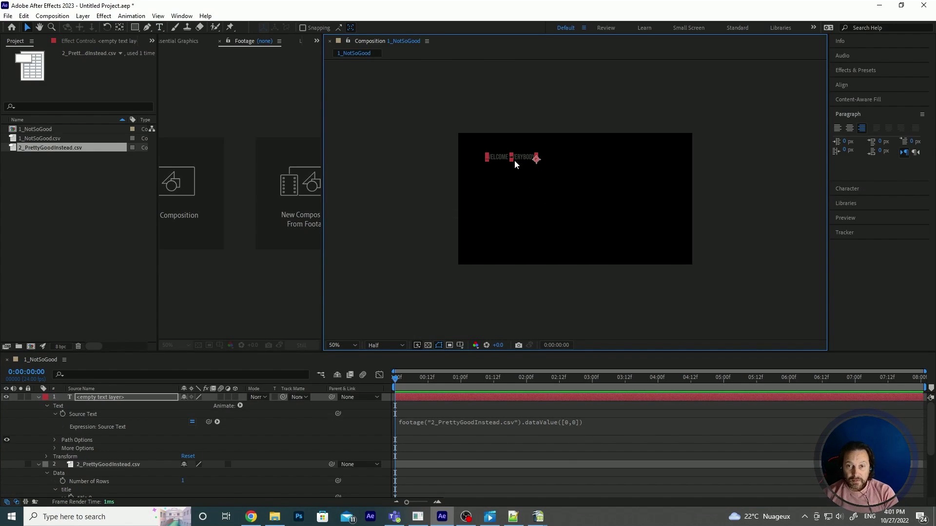
left_click_drag(520, 161, 509, 155)
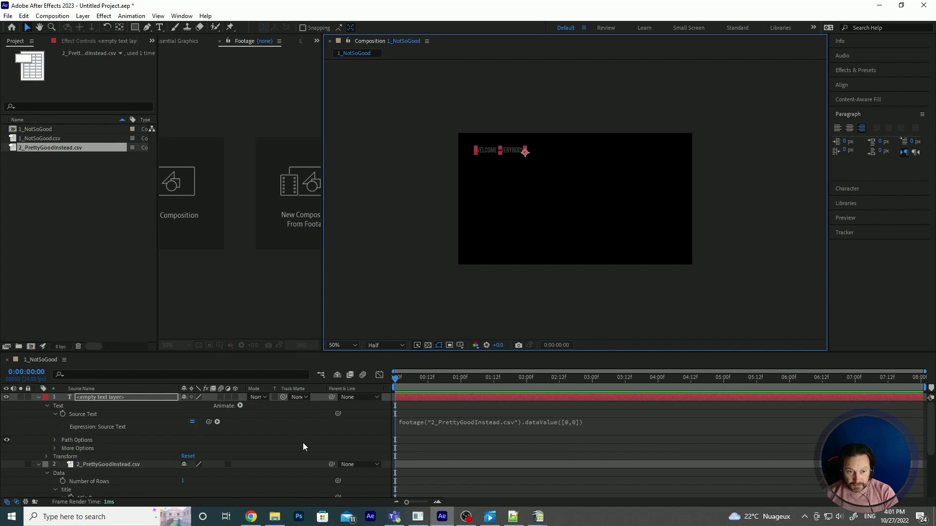
scroll(303, 443, "down", 4)
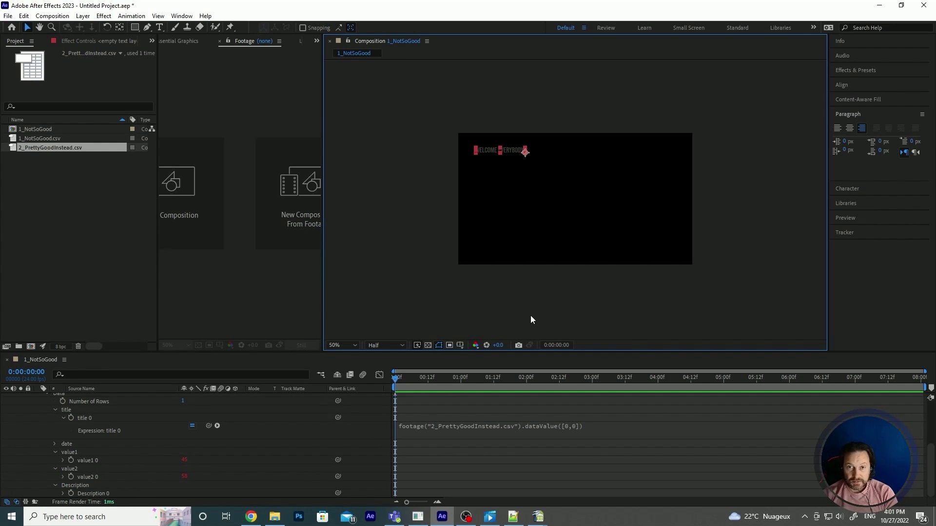
left_click_drag(511, 156, 578, 194)
scroll(301, 426, "up", 4)
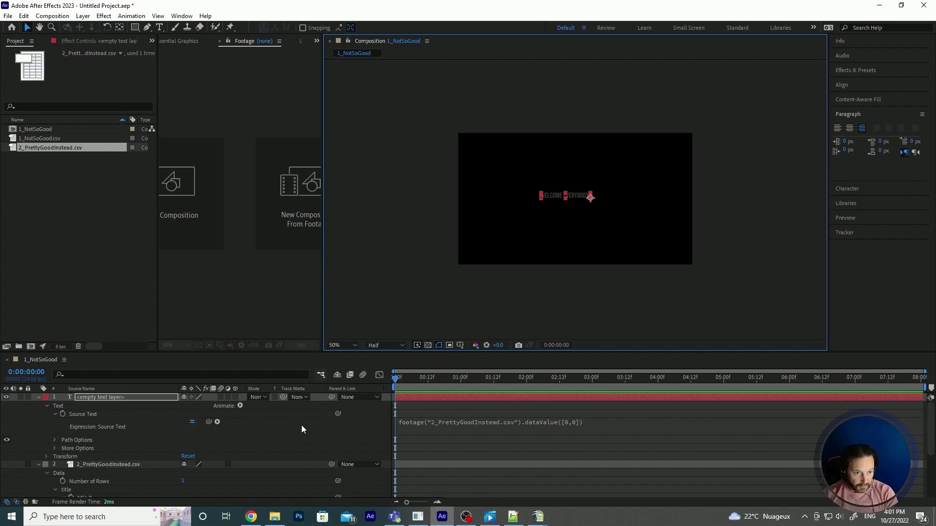
Reveal the text layer's Scale property and keyframe it at 0% at 0:00:00:00
left_click(96, 397)
left_click(39, 397)
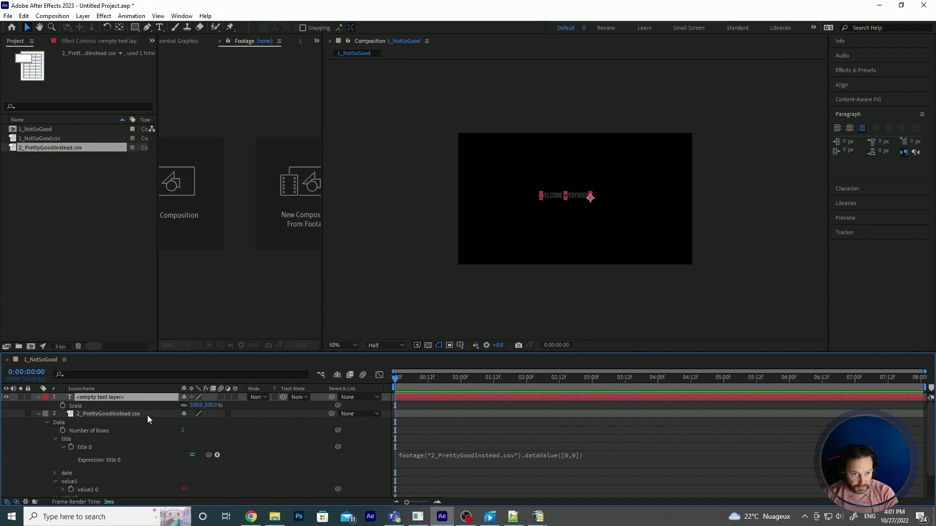
left_click(62, 406)
left_click(194, 405)
type("00")
key("Return")
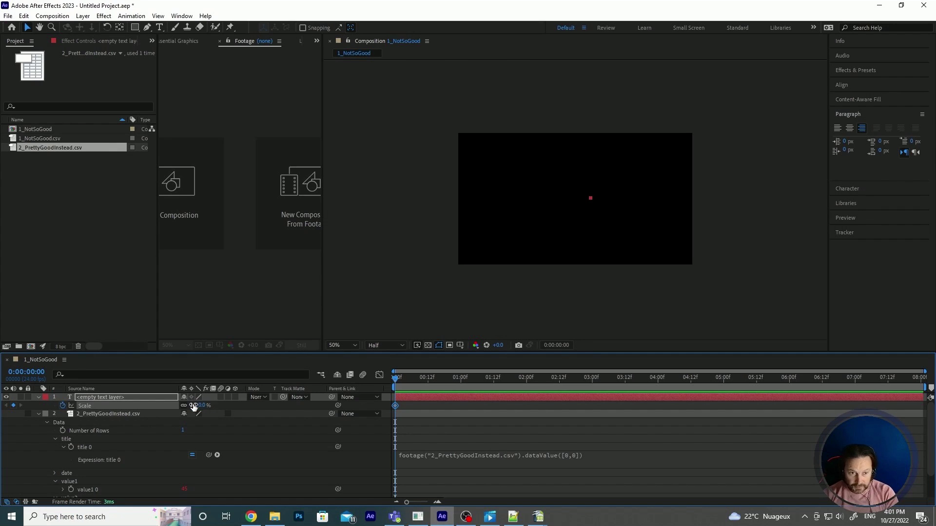
Apply Easy Ease to the first Scale keyframe and add a 100% Scale keyframe at 0:00:01:01
left_click(428, 379)
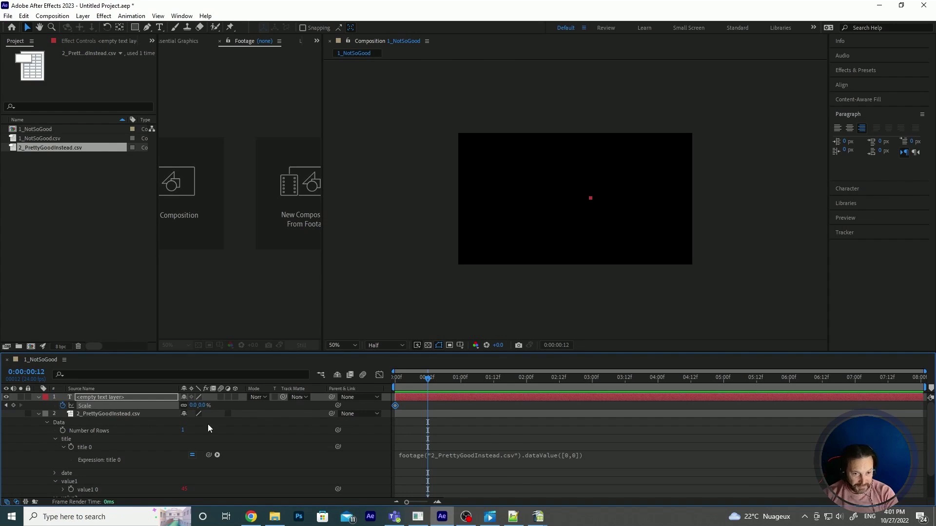
key("F9")
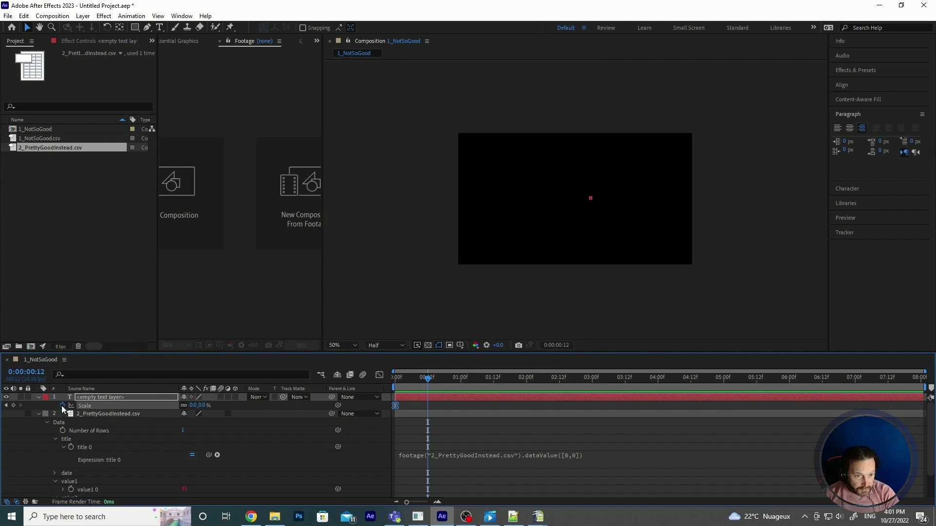
left_click_drag(428, 380, 464, 381)
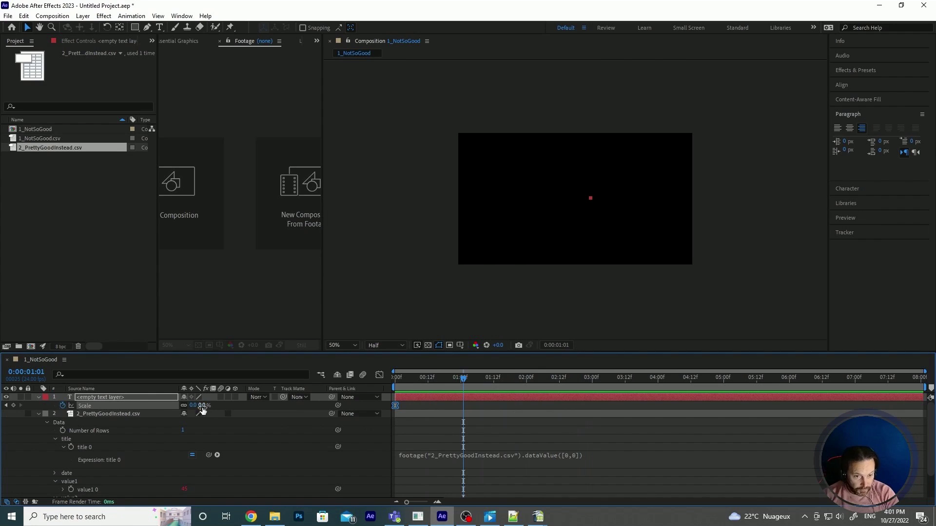
left_click(202, 406)
type("100")
key("Return")
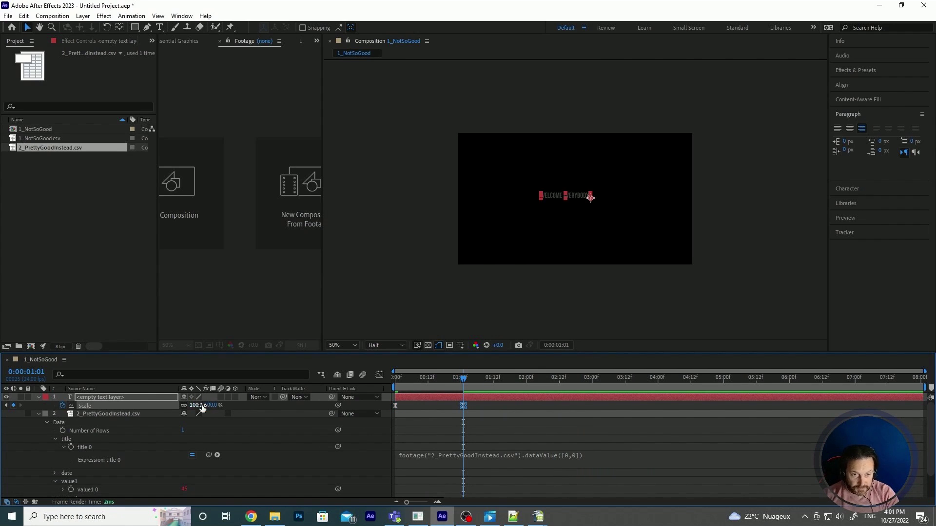
Preview the text layer's Scale animation from the start and scrub through its first second
key("Home")
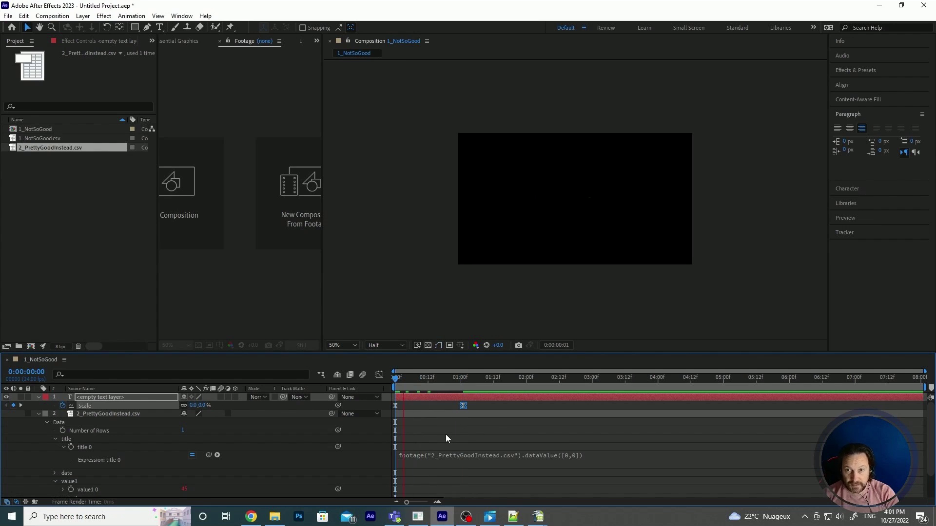
left_click(442, 378)
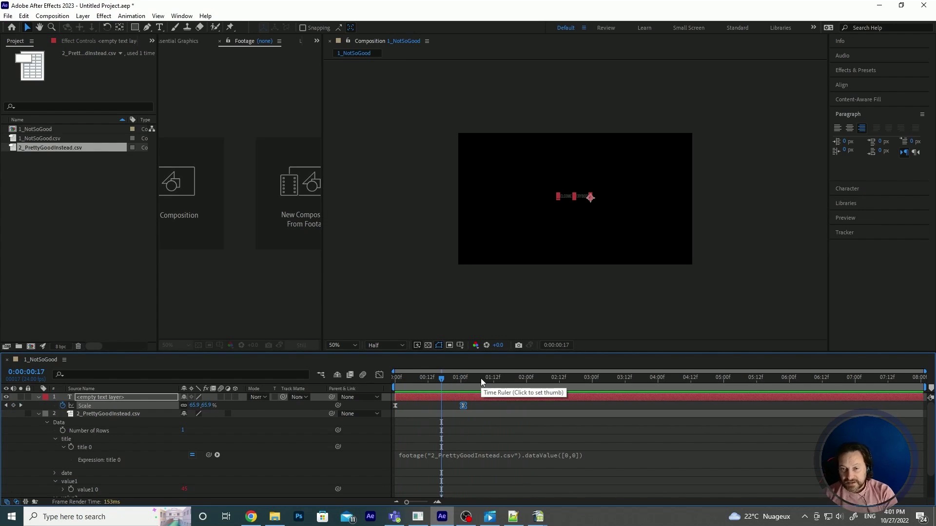
left_click_drag(493, 378, 431, 379)
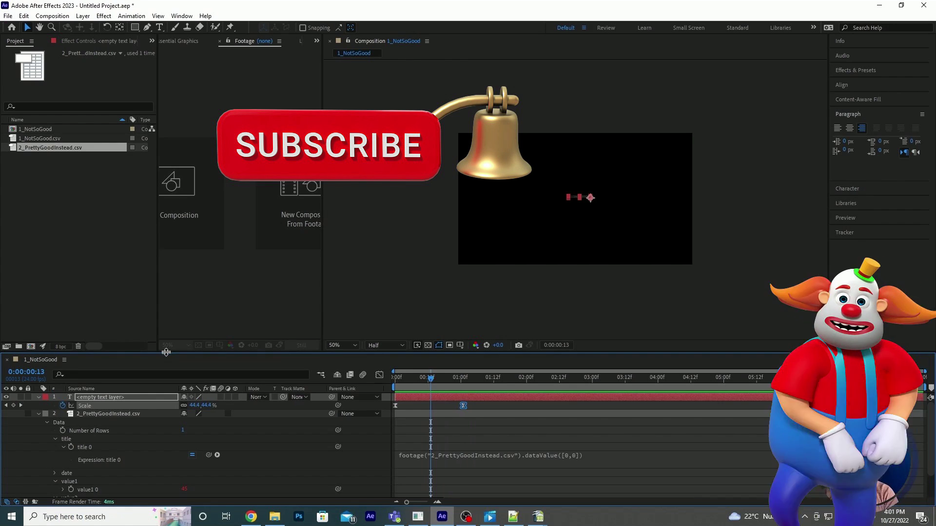
Make the timeline area taller and collapse the 2_PrettyGoodInstead.csv layer's properties
left_click_drag(165, 352, 163, 255)
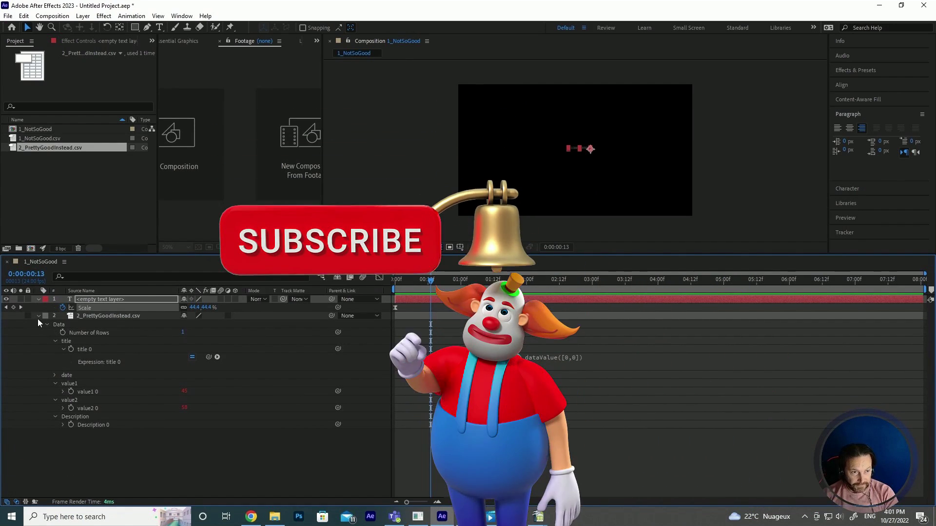
left_click(39, 316)
Switch to OpenOffice Calc, widen column A of 2_PrettyGoodInstead.csv, and enter "hello there" in cell A3
mouse_move(538, 521)
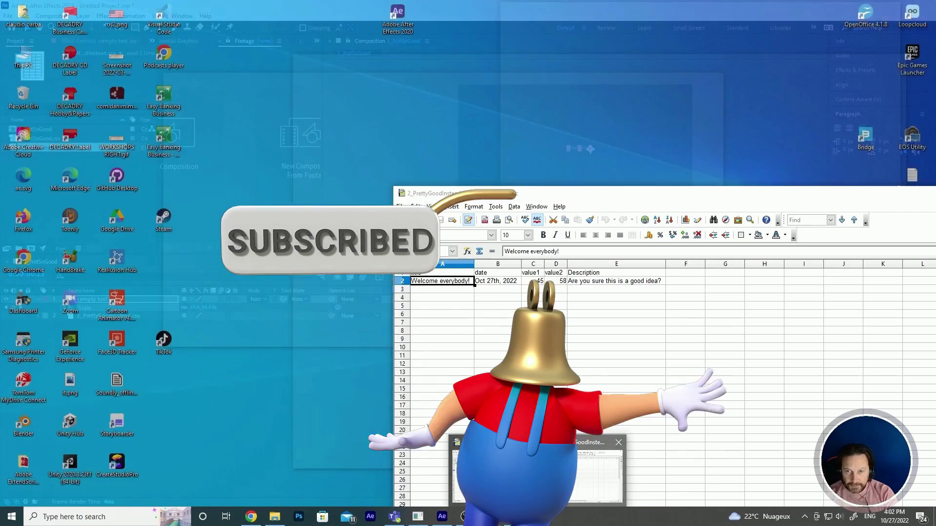
left_click(582, 478)
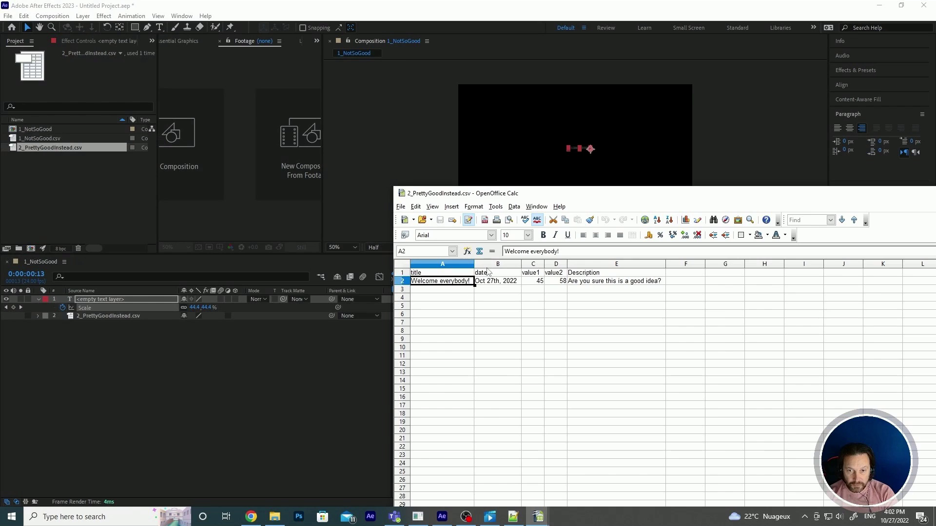
left_click_drag(474, 264, 513, 264)
left_click(441, 290)
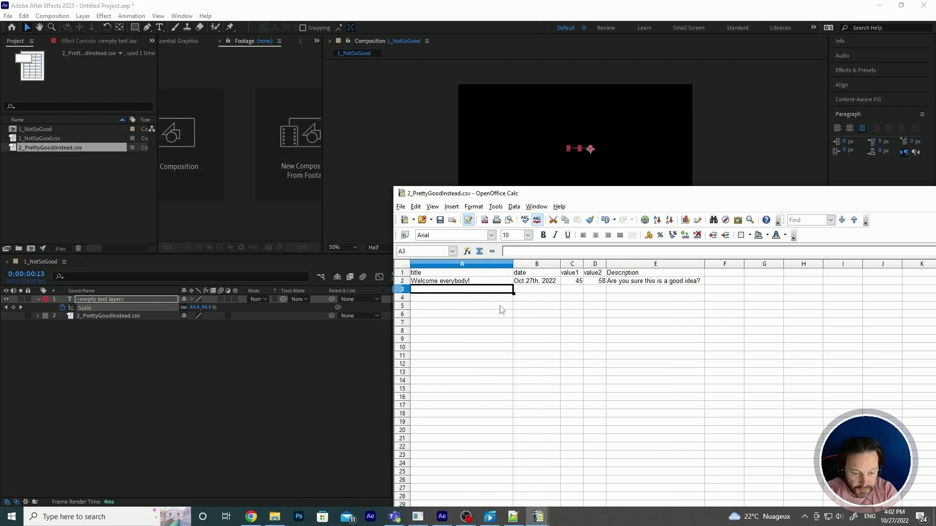
type("hello")
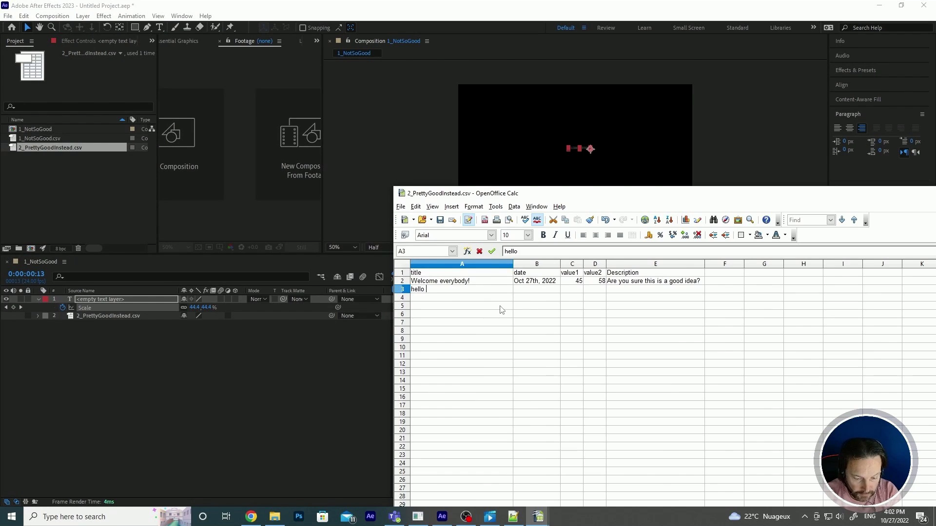
type(" there")
key("Tab")
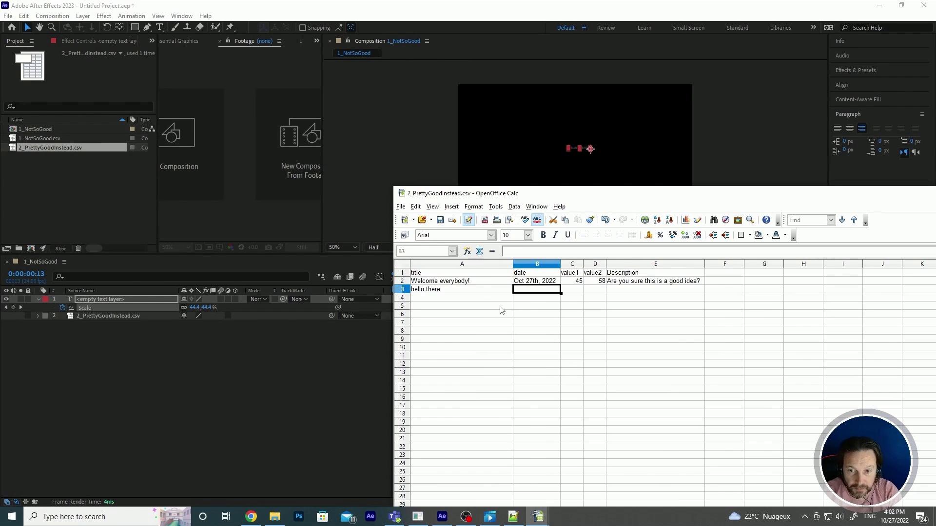
Copy the date from cell B2 into B3 and change it to Oct 25th, 2022
left_click(534, 282)
key("ctrl+c")
left_click(536, 290)
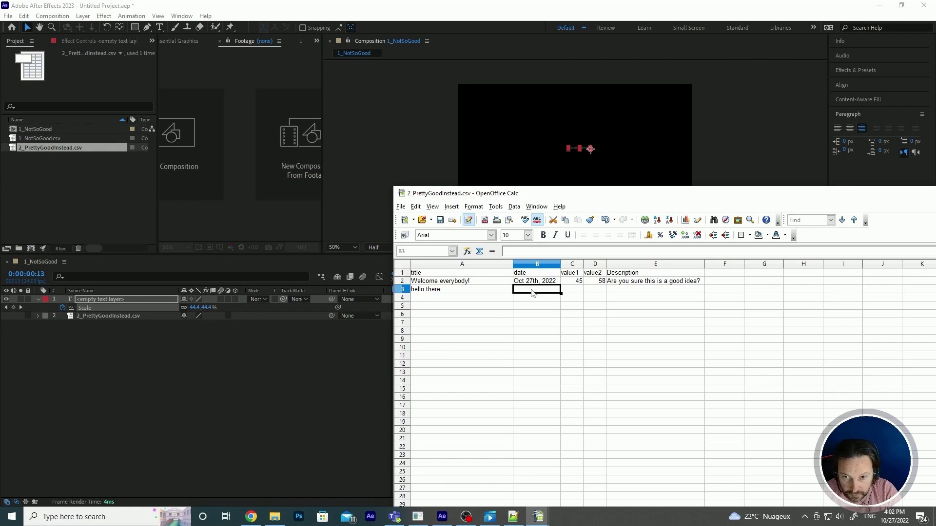
key("ctrl+v")
double_click(533, 290)
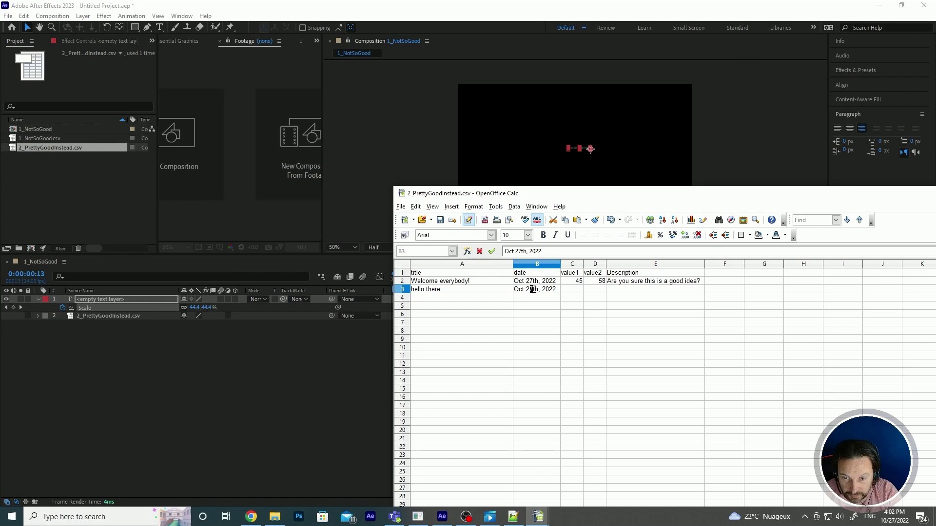
key("BackSpace")
type("5")
key("Tab")
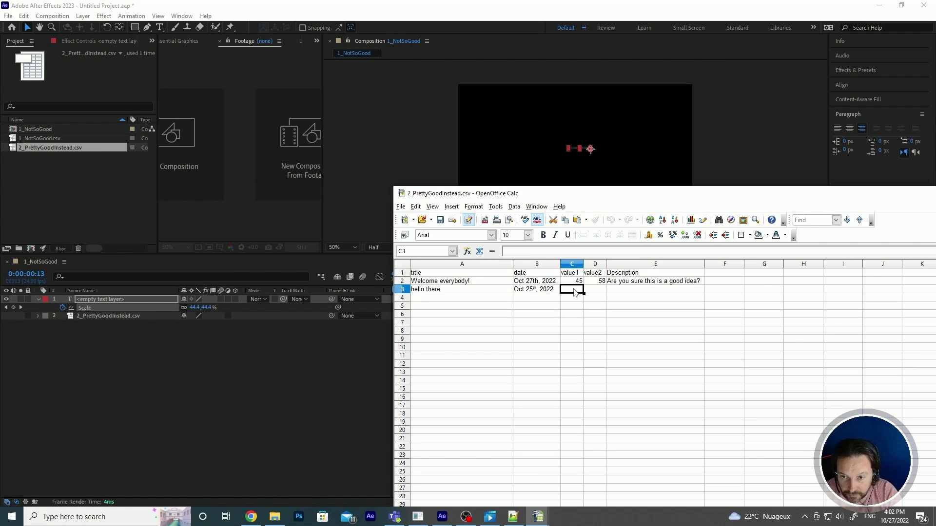
Complete row 3 with 1 in value1, 100 in value2 and "second row" in Description
type("1")
key("Tab")
type("100")
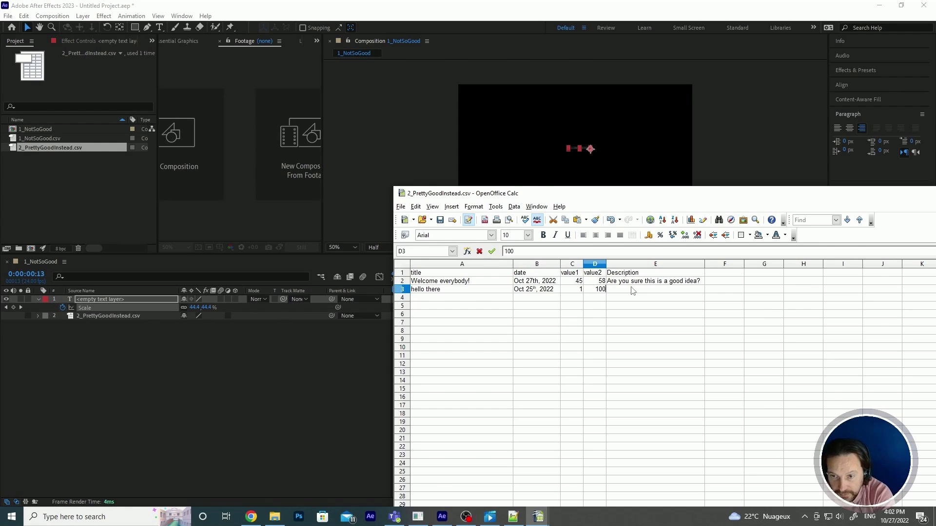
key("Tab")
type("sec")
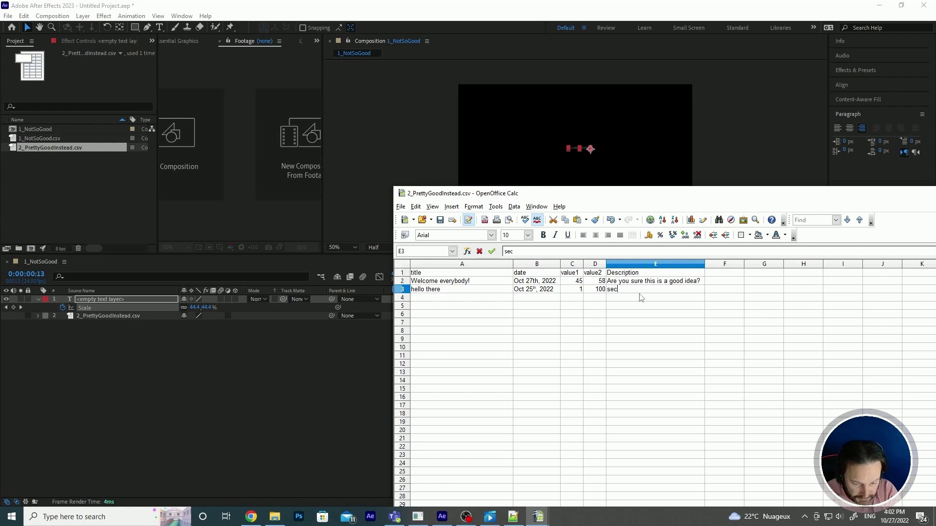
type("ond row")
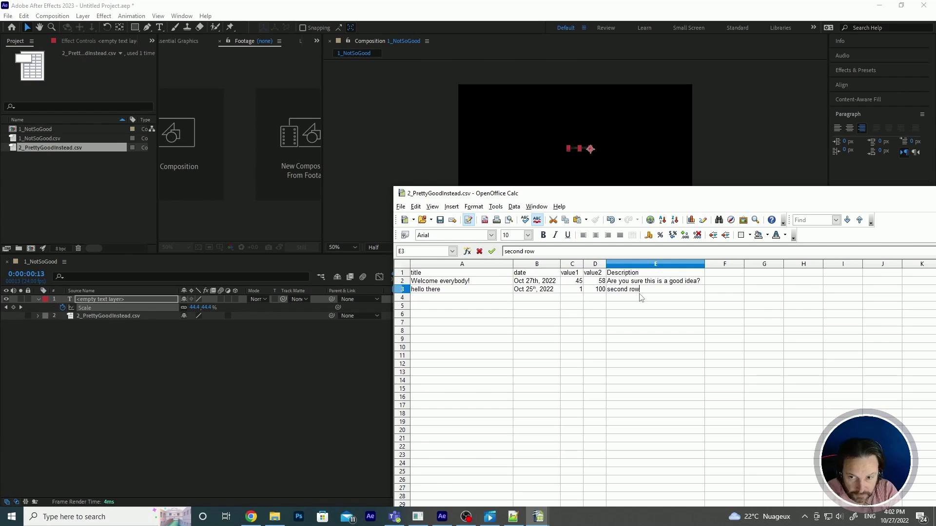
key("Return")
Save 2_PrettyGoodInstead.csv, keeping its current Text CSV format
left_click(446, 284)
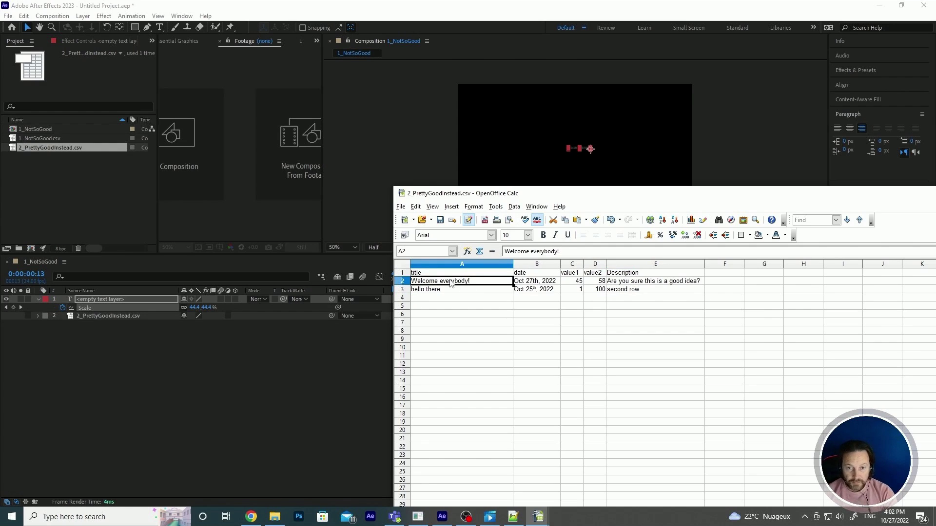
left_click_drag(530, 199, 572, 198)
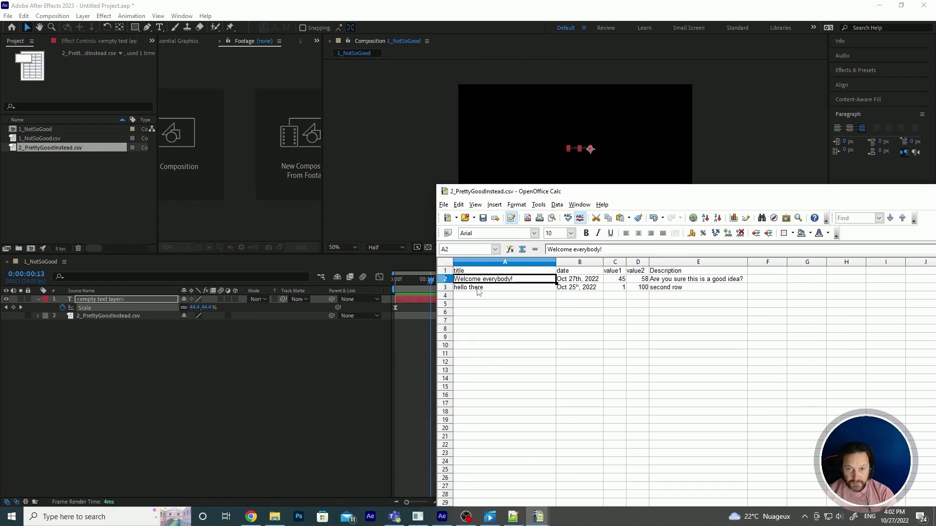
left_click(483, 219)
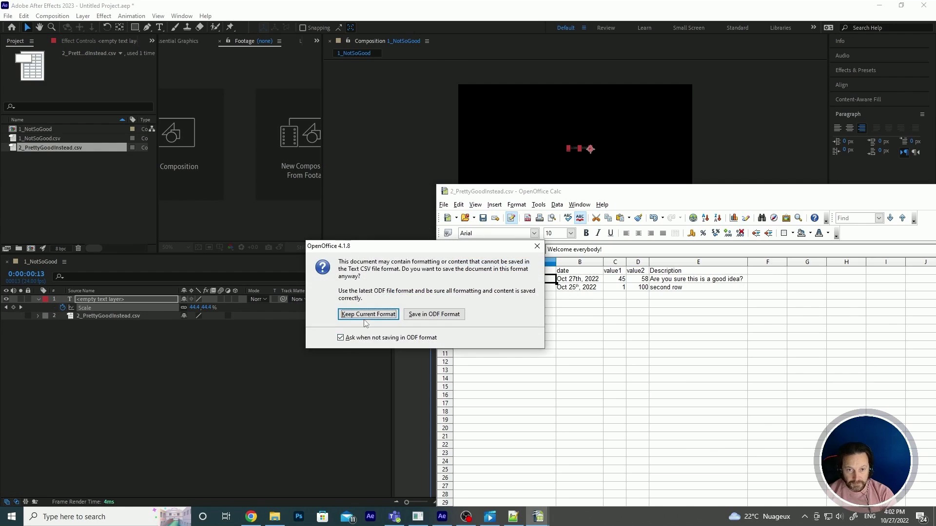
left_click(369, 314)
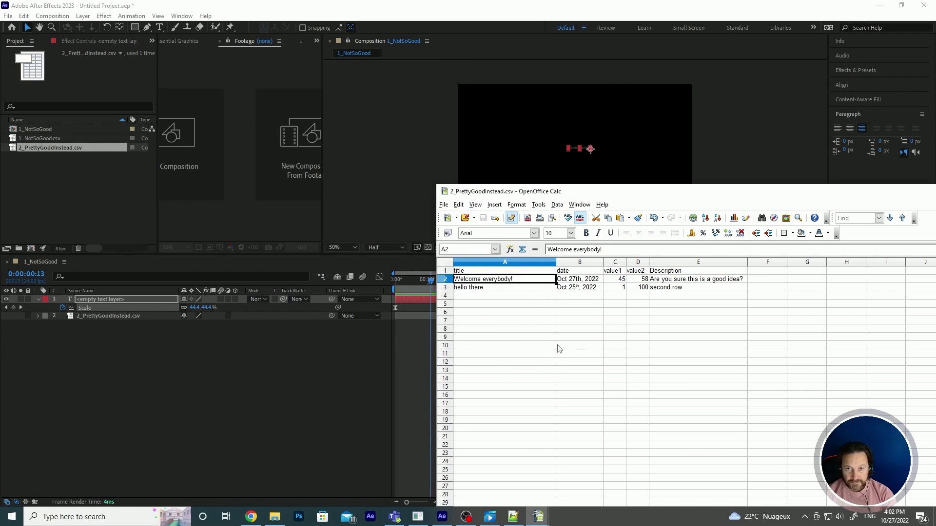
Switch to After Effects and expand the 2_PrettyGoodInstead.csv layer's title data to read the title 0 and title 1 expressions
left_click(429, 5)
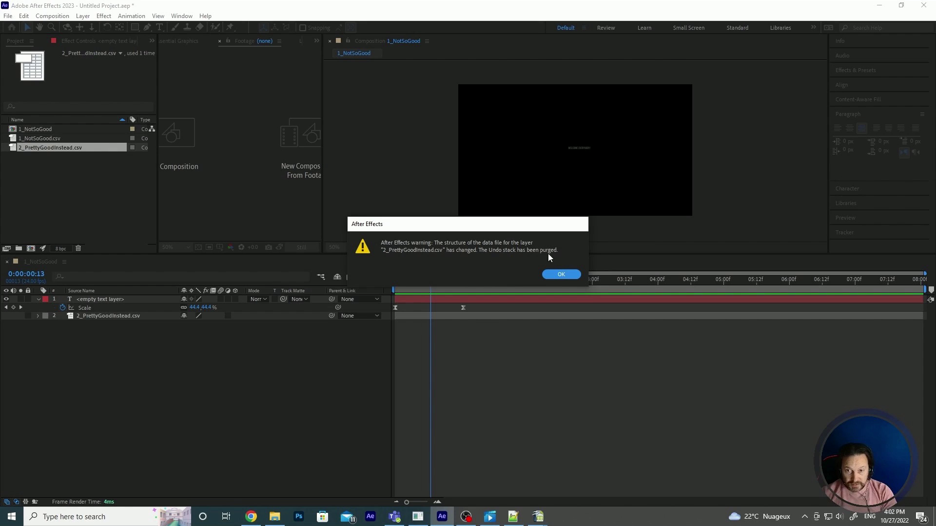
left_click(559, 275)
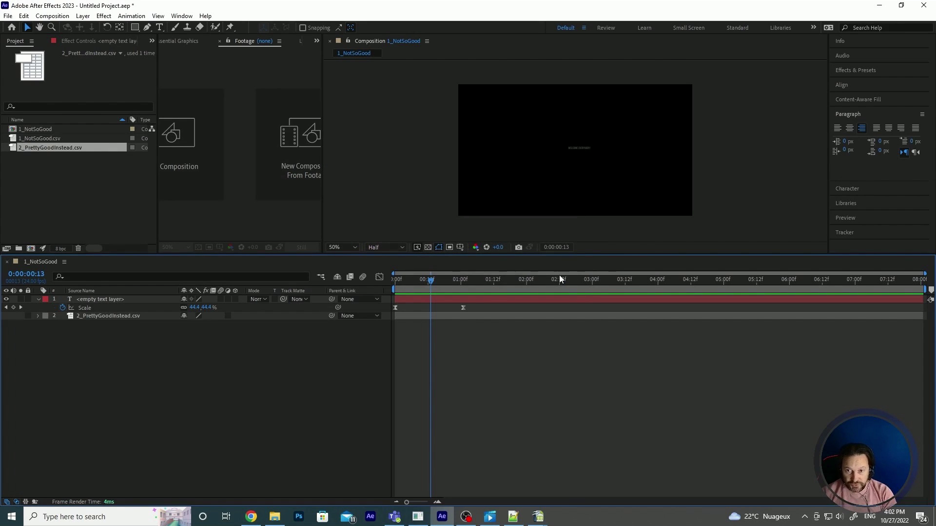
left_click(38, 316)
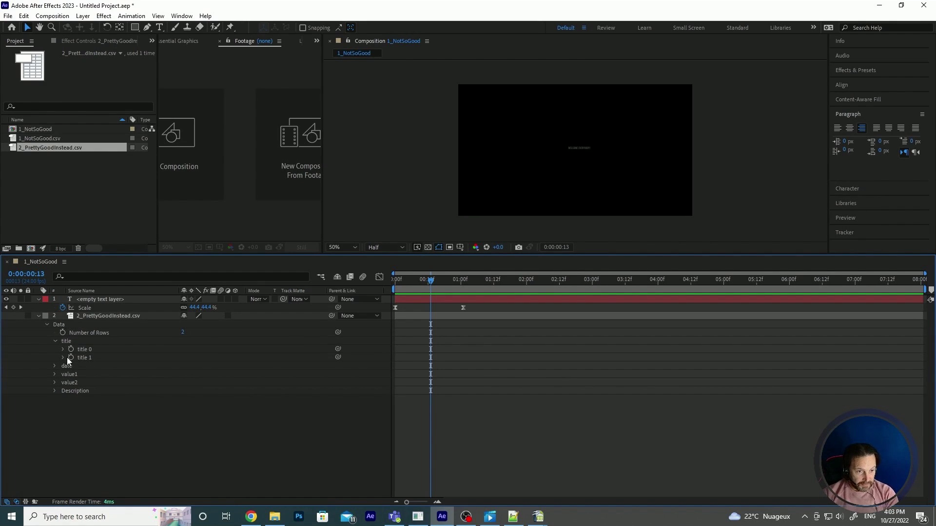
left_click(63, 358)
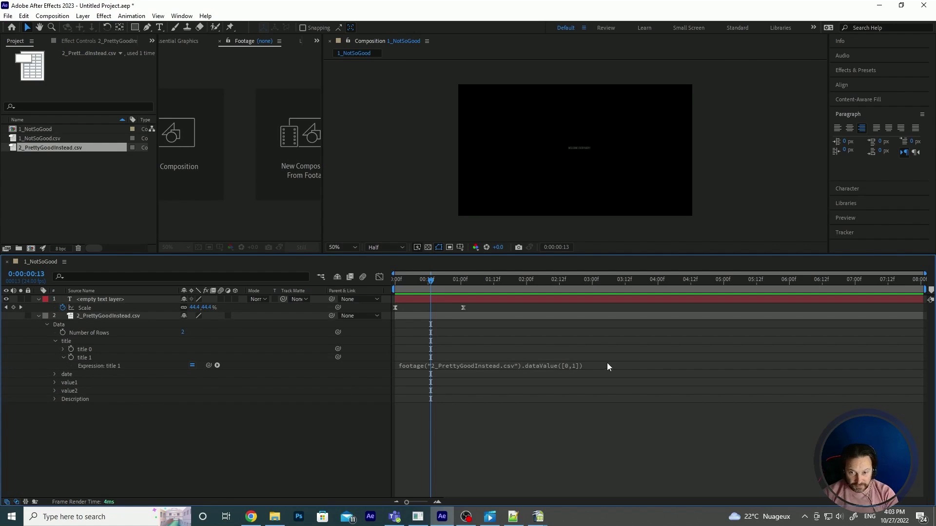
left_click(63, 349)
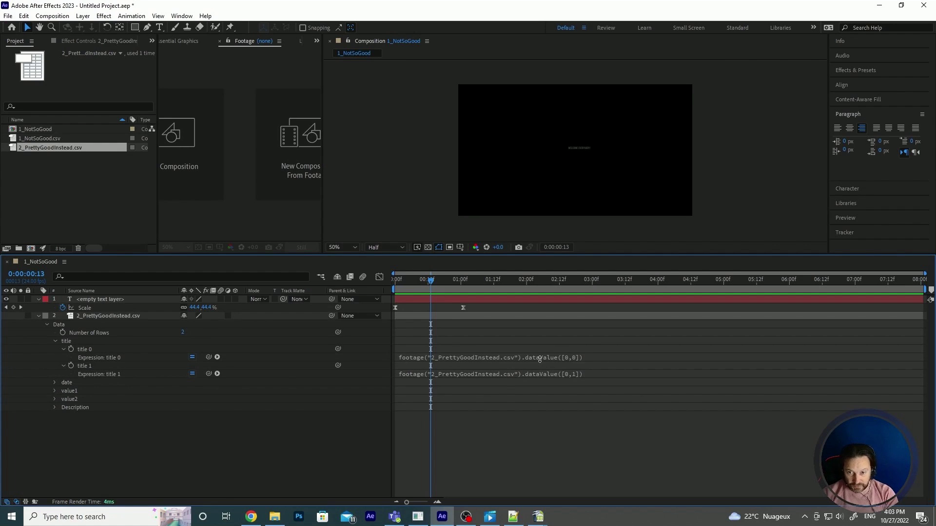
Reveal the text layer's modified properties and change its Source Text expression to use dataValue([0,1])
left_click(98, 299)
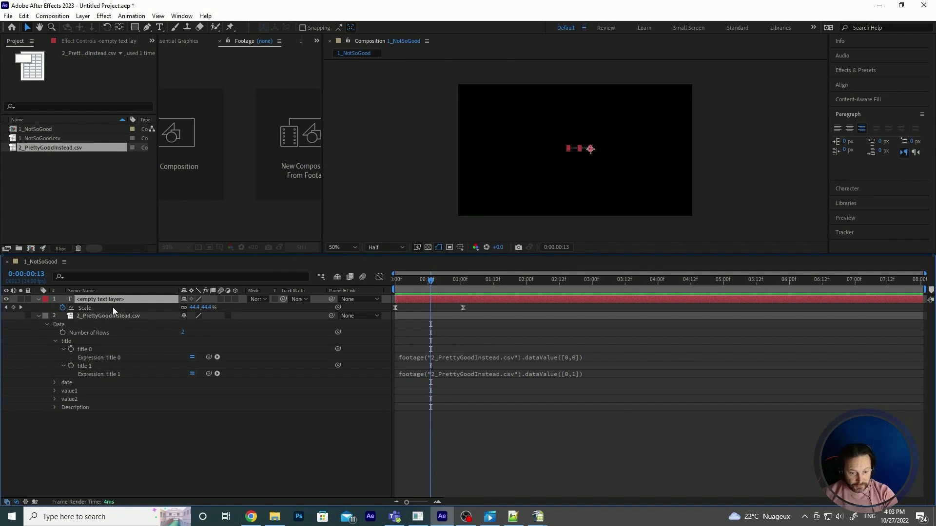
key("u")
key("u")
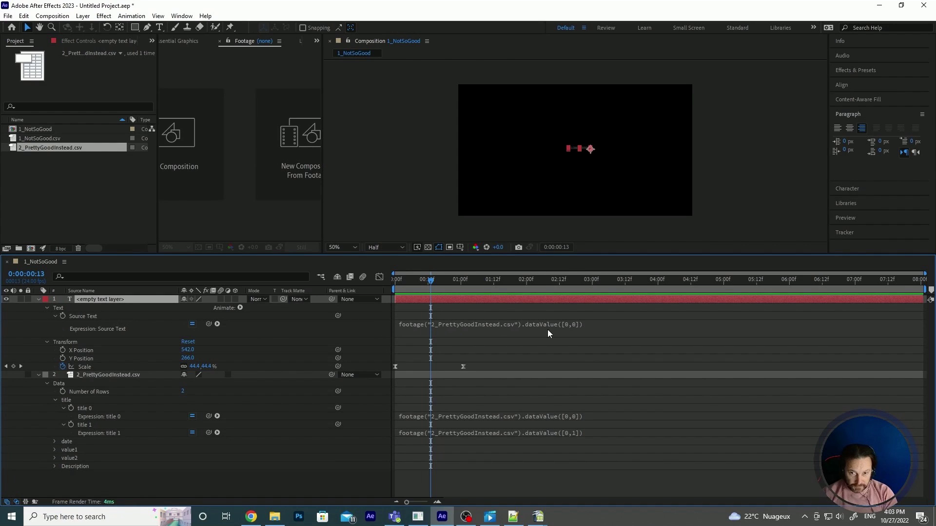
left_click(601, 324)
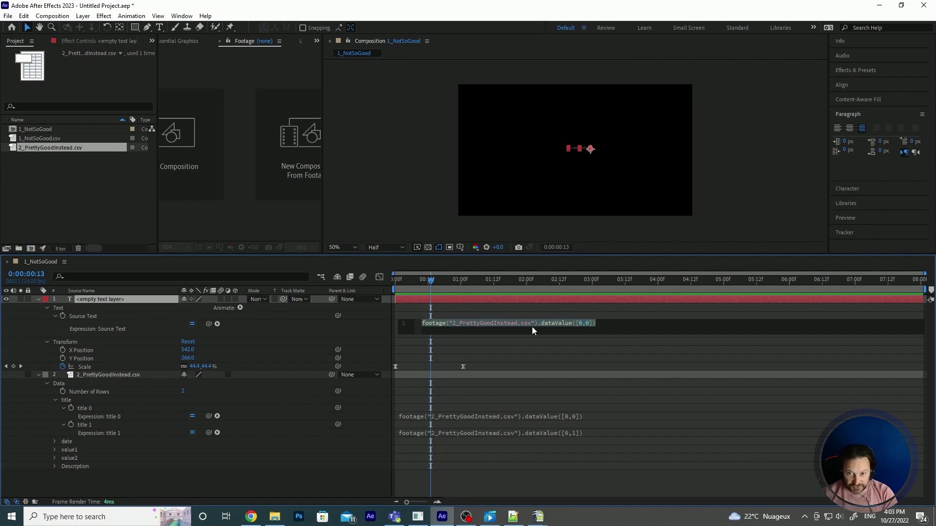
left_click(565, 324)
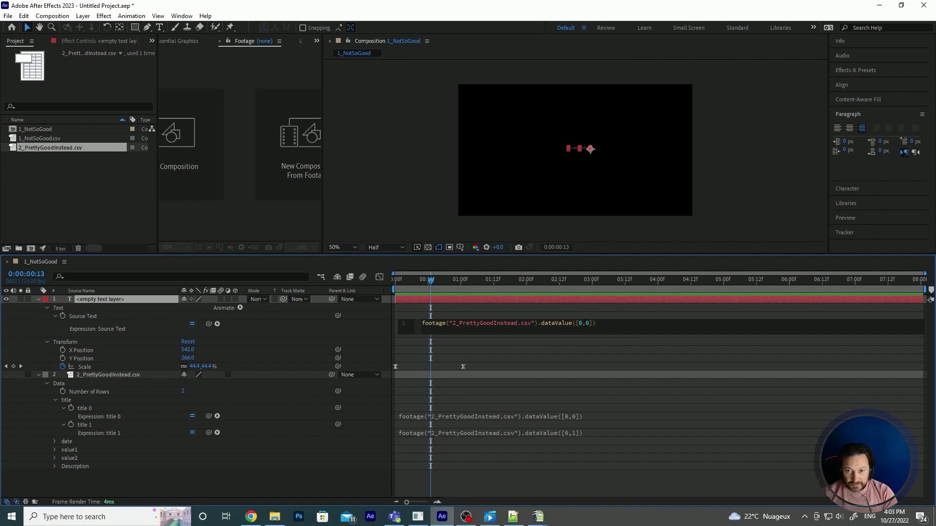
double_click(587, 324)
type("1")
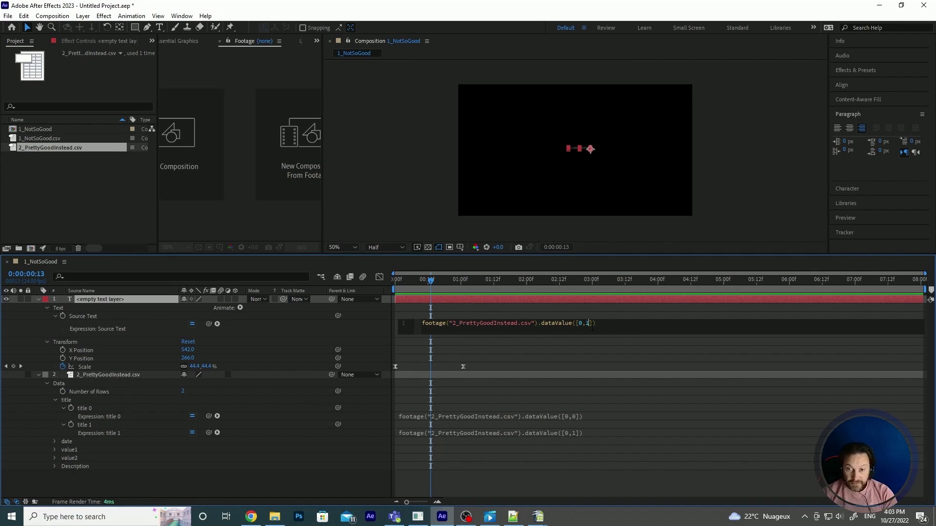
left_click(376, 329)
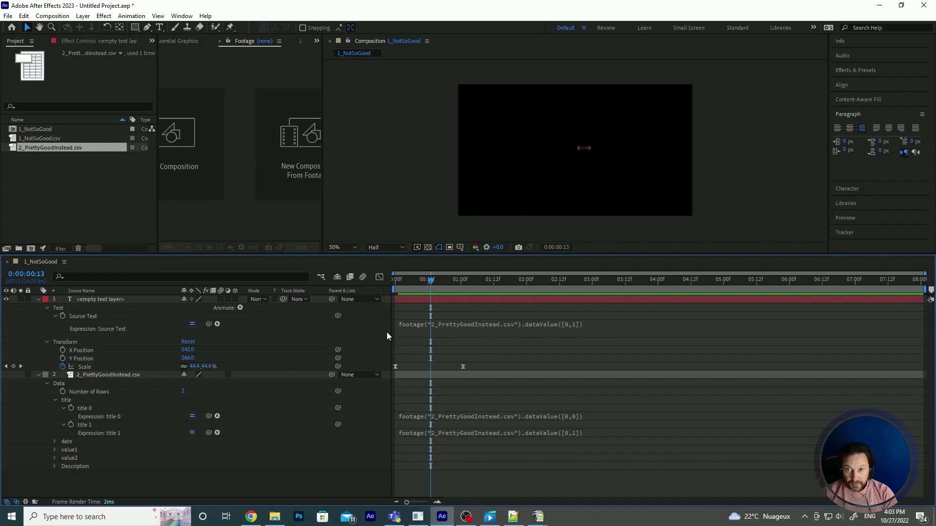
Move the current time to 0:00:03:02 and examine the text at full scale
scroll(587, 150, "up", 2)
left_click(570, 282)
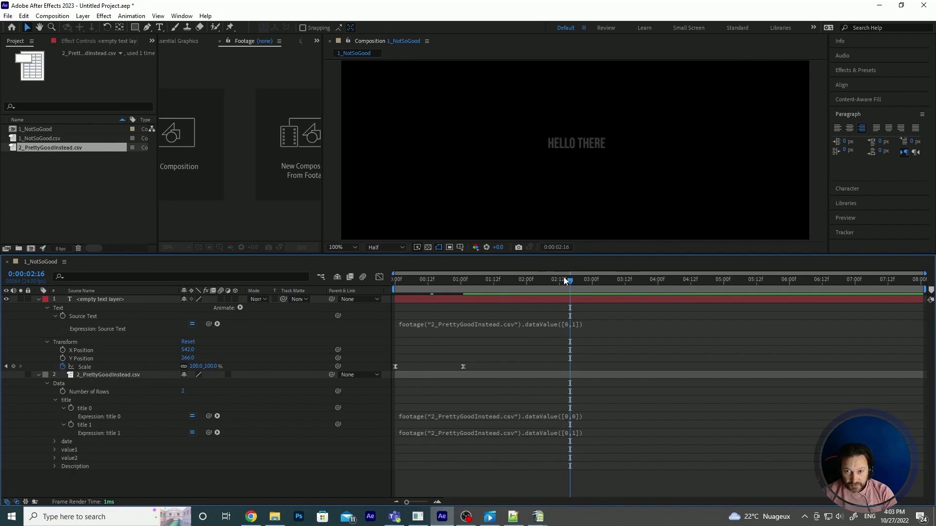
left_click_drag(571, 279, 598, 278)
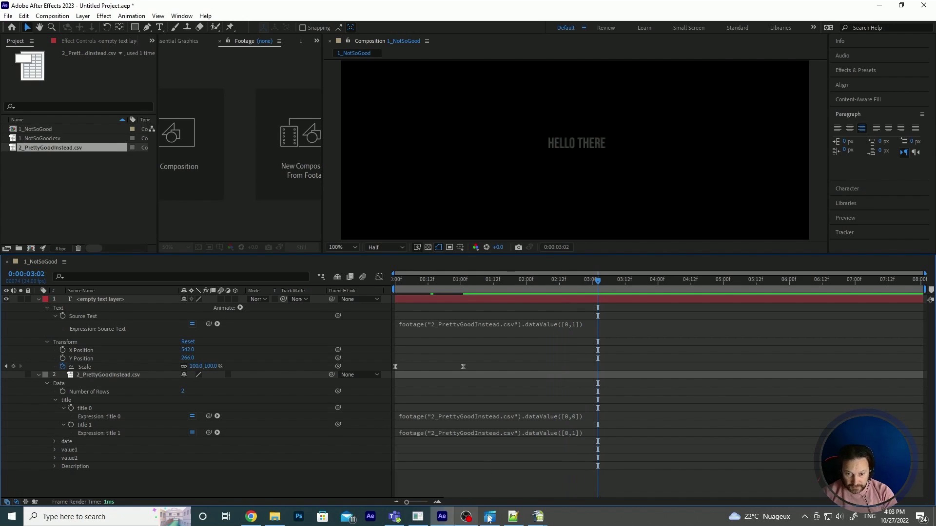
Switch to OpenOffice Calc, change cell A3 to "hello there 2" and save the CSV file
mouse_move(539, 516)
left_click(585, 485)
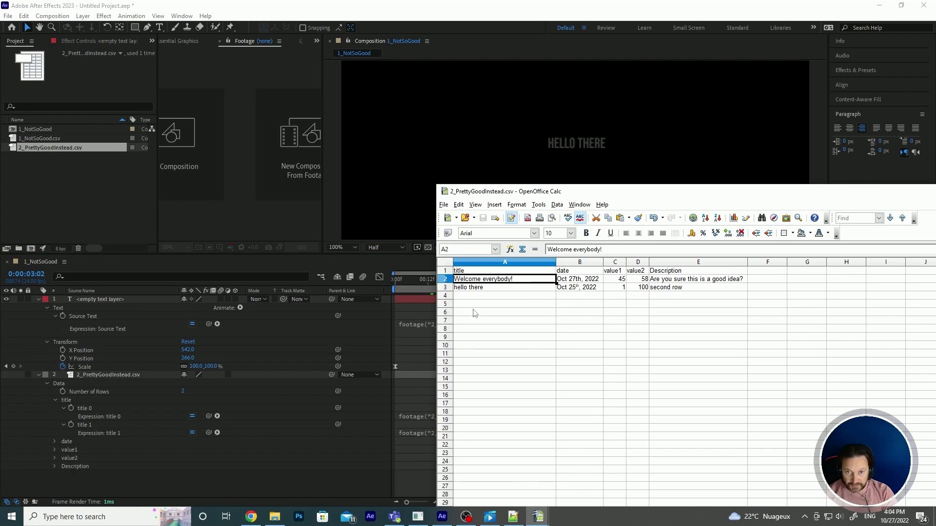
left_click(507, 305)
left_click(499, 290)
double_click(502, 288)
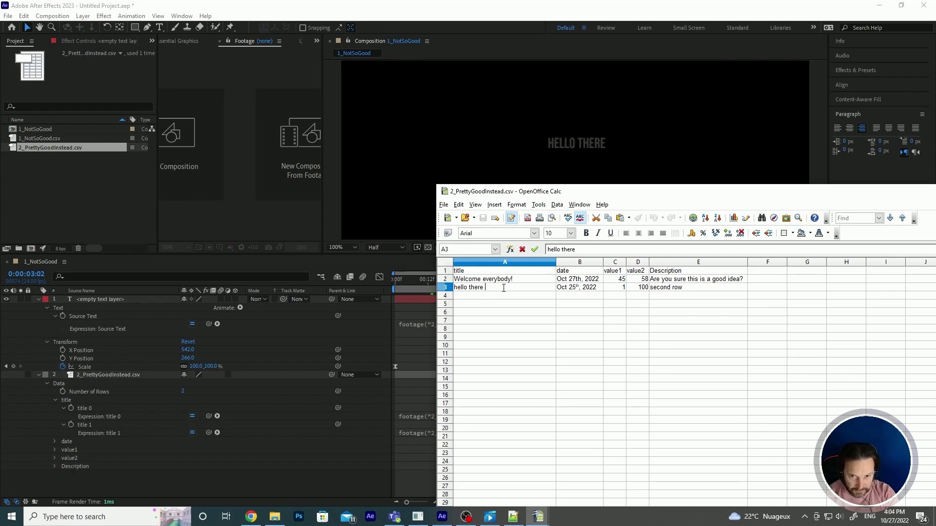
type("2")
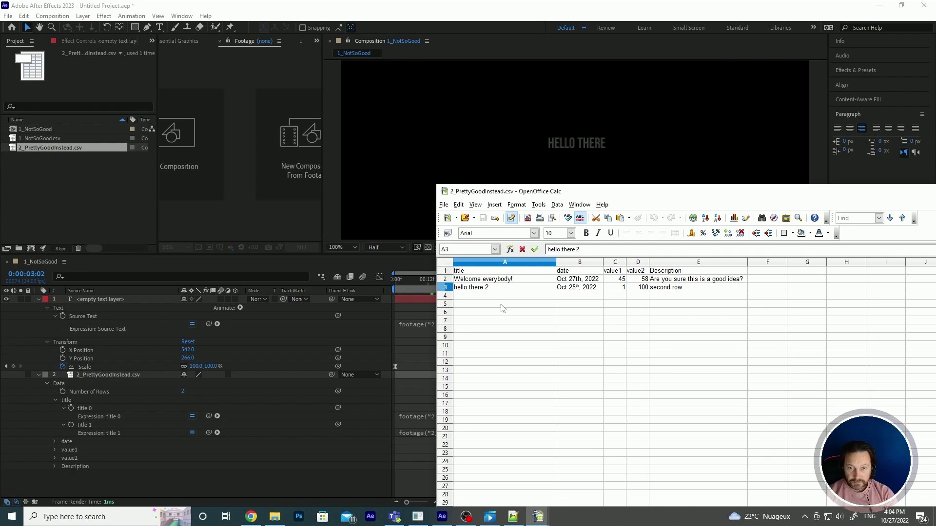
left_click(503, 305)
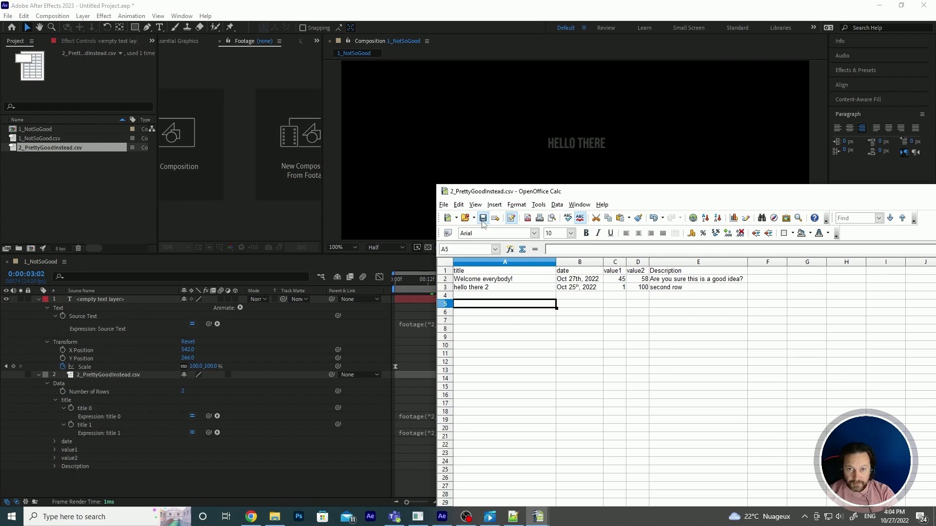
left_click(484, 219)
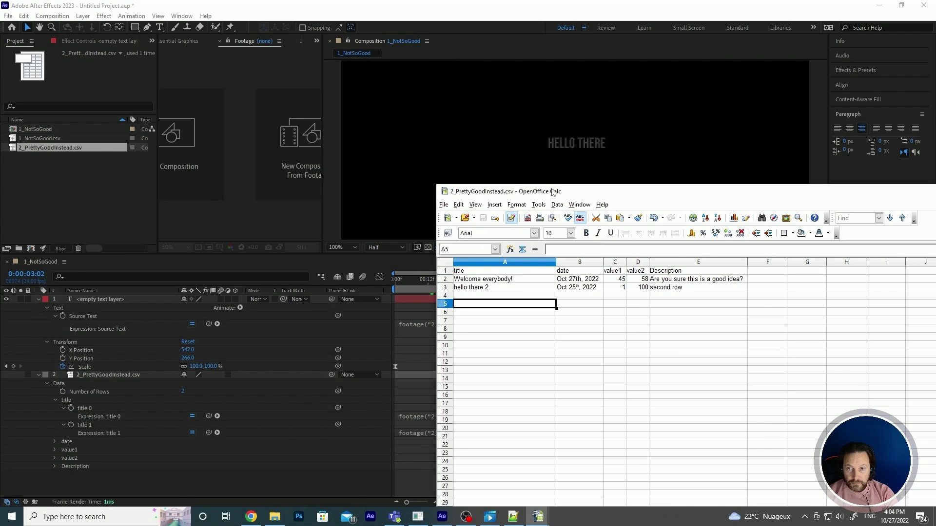
Switch to After Effects and move the text layer up and left to about X 276, Y 165
left_click_drag(553, 191, 560, 208)
left_click(566, 168)
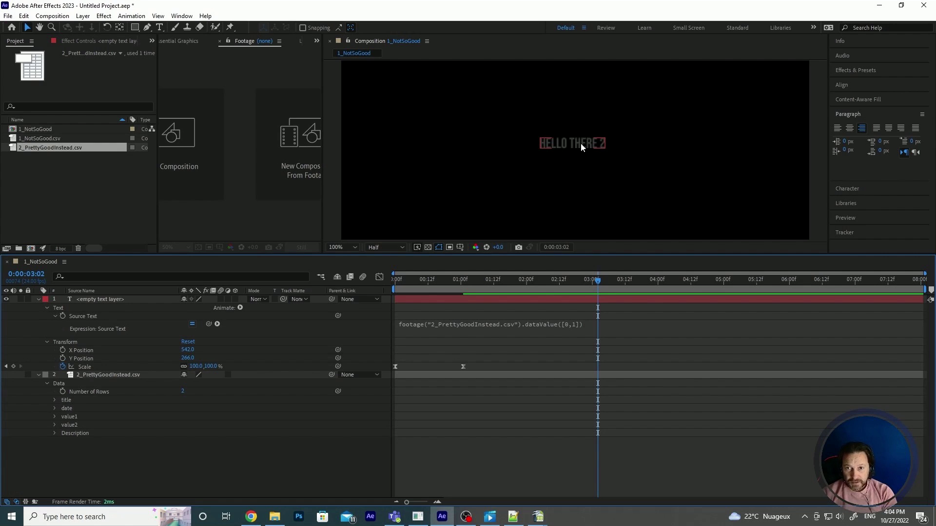
left_click_drag(580, 142, 442, 95)
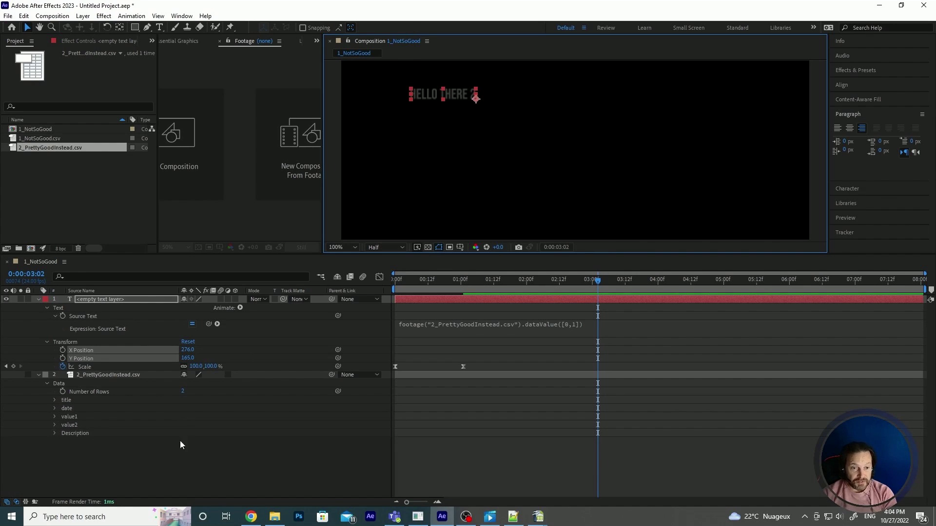
Draw a rectangle shape about 164 by 164 px near the middle of the composition and fill it with blue
left_click(194, 470)
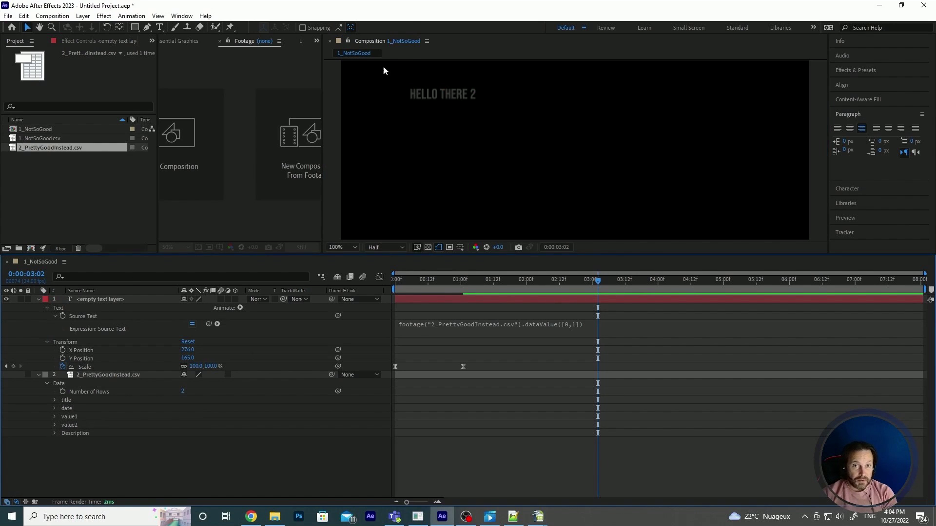
left_click(493, 140)
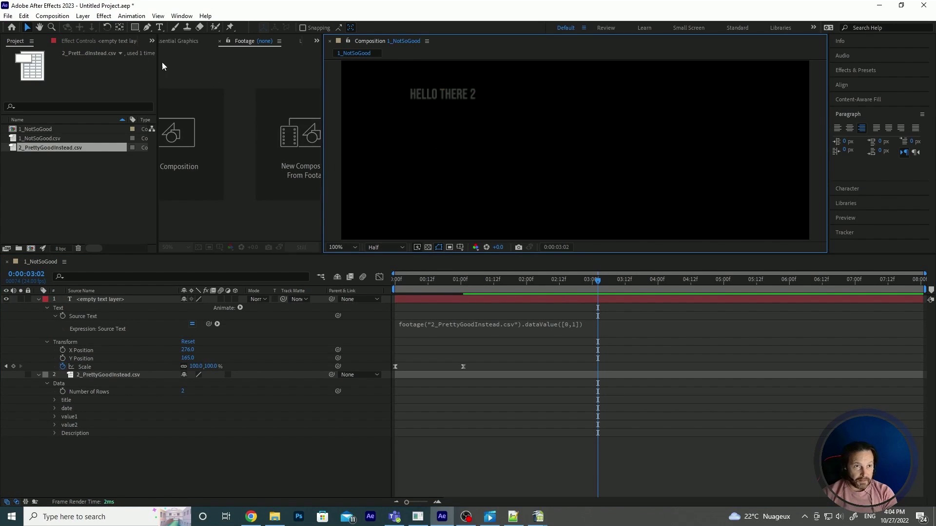
left_click(135, 28)
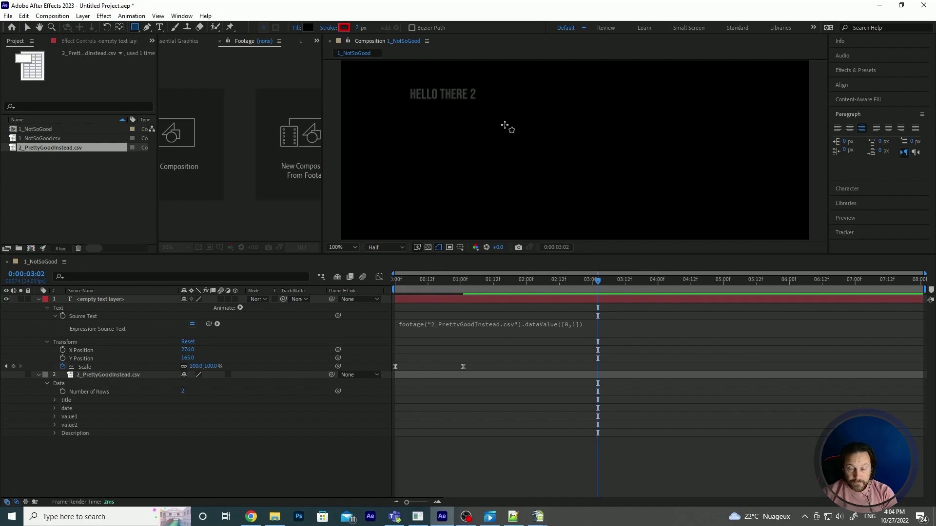
mouse_move(503, 115)
left_mouse_down()
mouse_move(627, 198)
mouse_move(589, 200)
mouse_move(558, 170)
mouse_move(583, 195)
left_mouse_up()
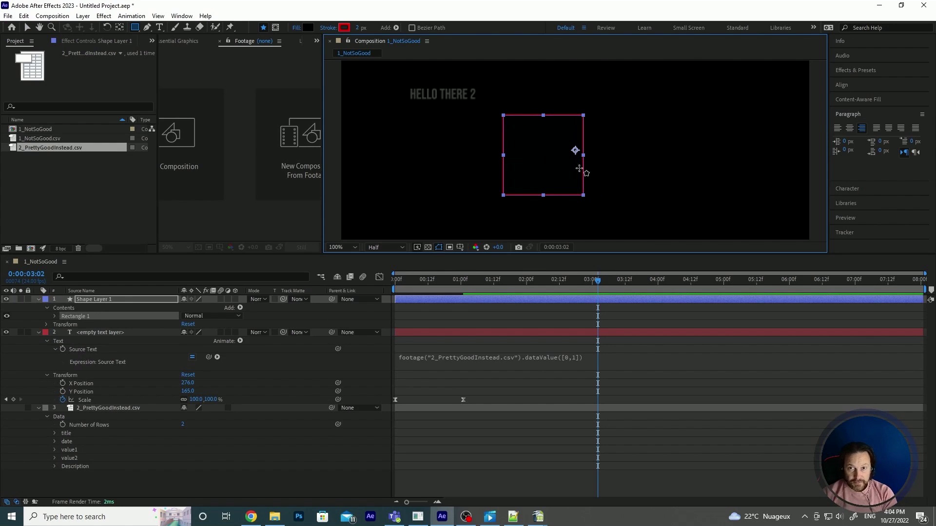
left_click(308, 27)
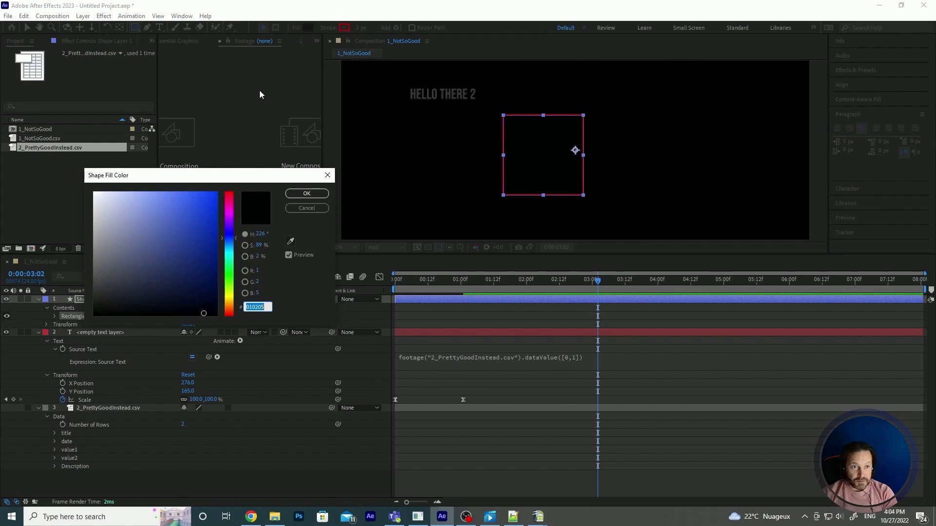
left_click(196, 217)
left_click(307, 194)
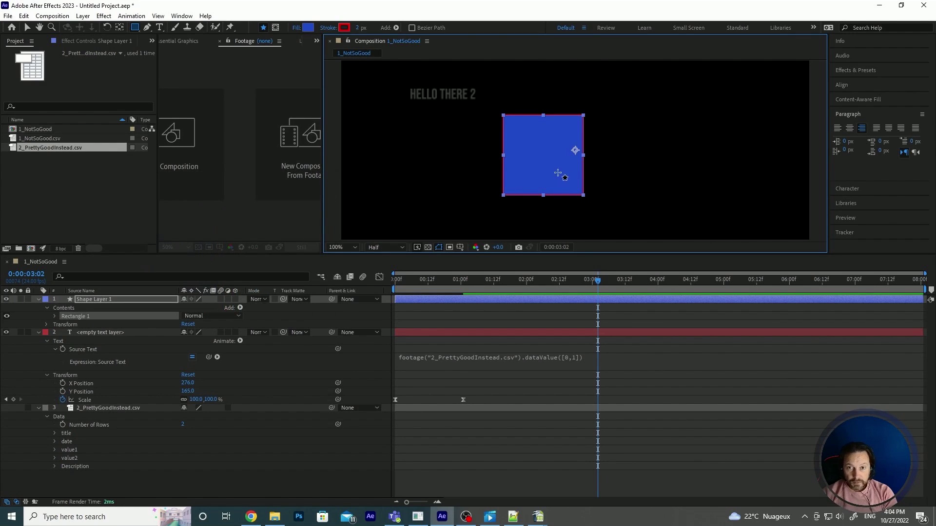
Move the blue square slightly right and up, and expand its Rectangle Path 1 properties
key("v")
left_click(675, 176)
mouse_move(545, 154)
left_mouse_down()
mouse_move(573, 155)
mouse_move(554, 158)
left_mouse_up()
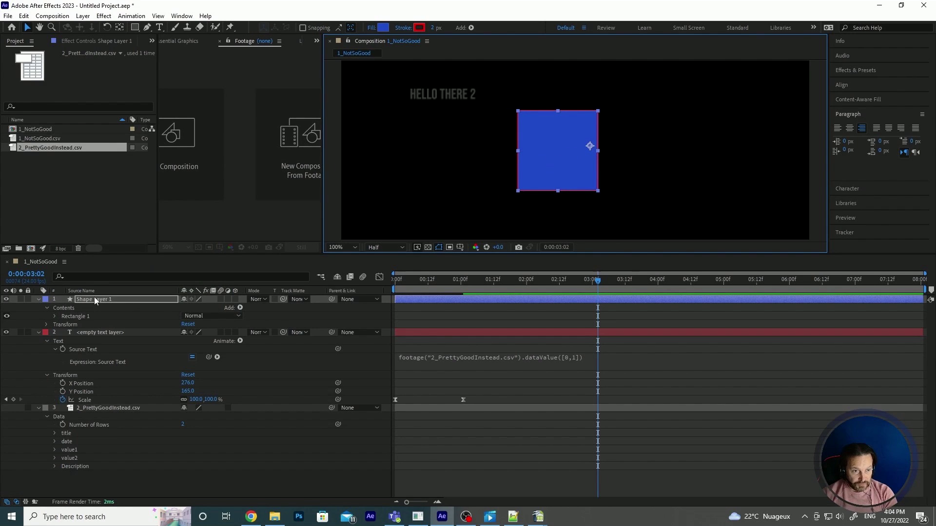
left_click(54, 316)
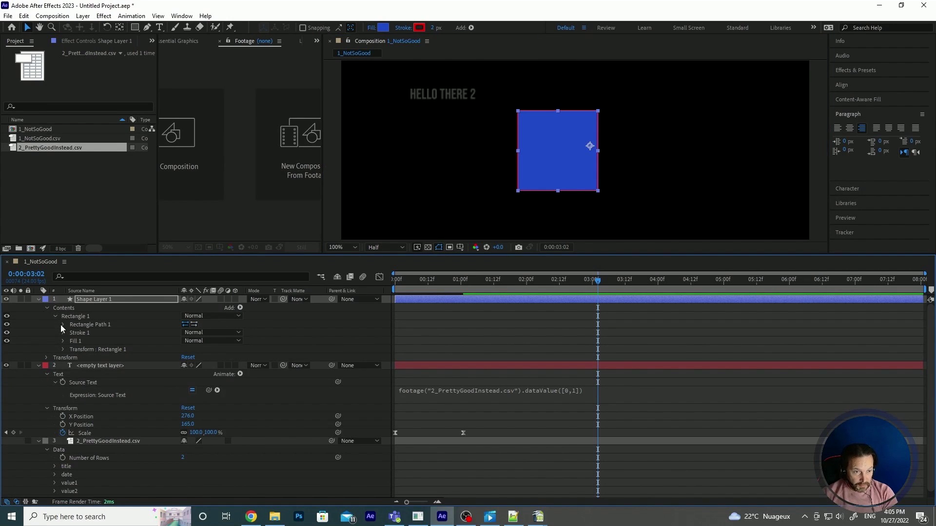
left_click(62, 324)
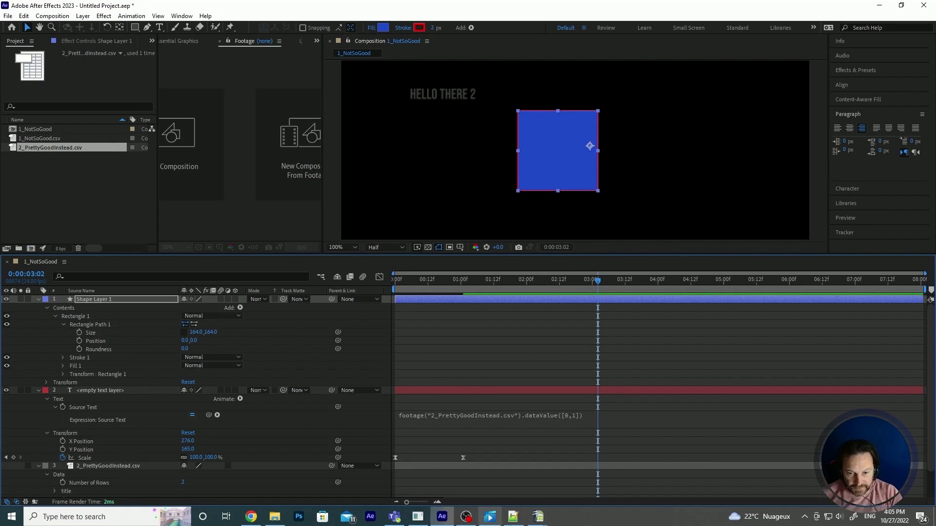
Switch to OpenOffice Calc and examine the first data row of the CSV, especially its value1 and value2 cells
mouse_move(538, 517)
left_click(585, 482)
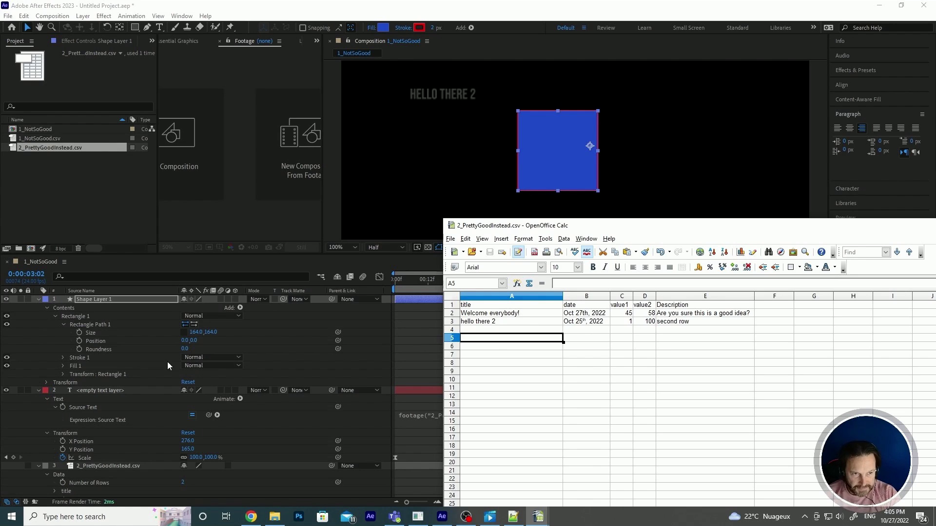
left_click(507, 316)
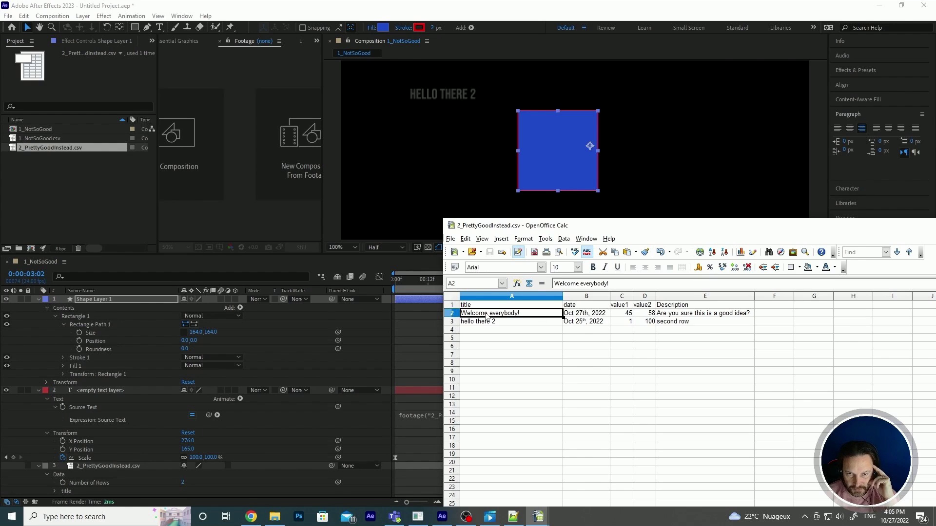
left_click(594, 316)
left_click(625, 318)
left_click(652, 318)
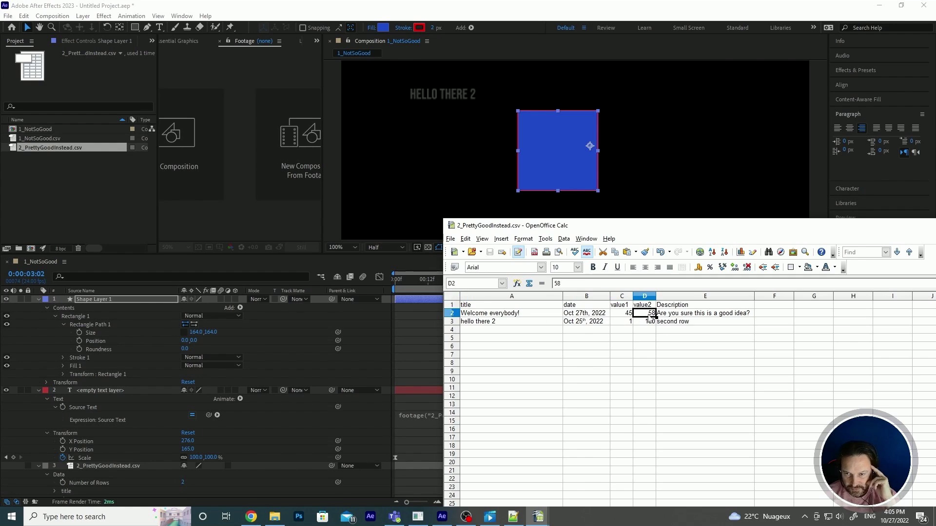
left_click(622, 318)
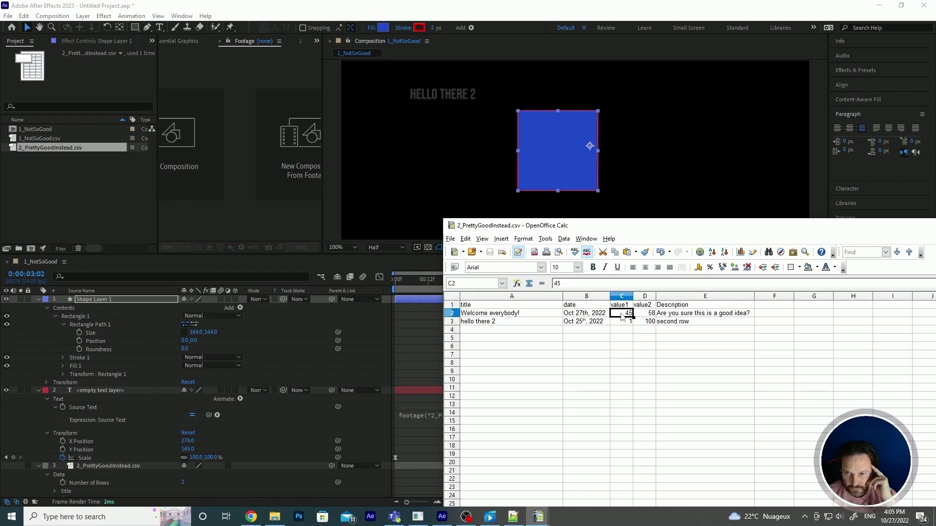
left_click(652, 318)
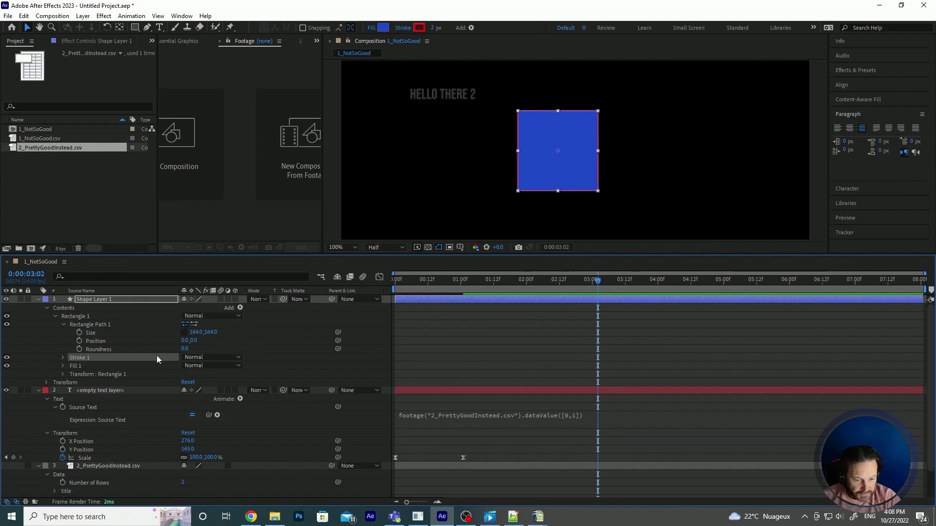
In After Effects, add an expression to the rectangle path's Size, using a copy of the text layer's Source Text expression
left_click(79, 333, "alt")
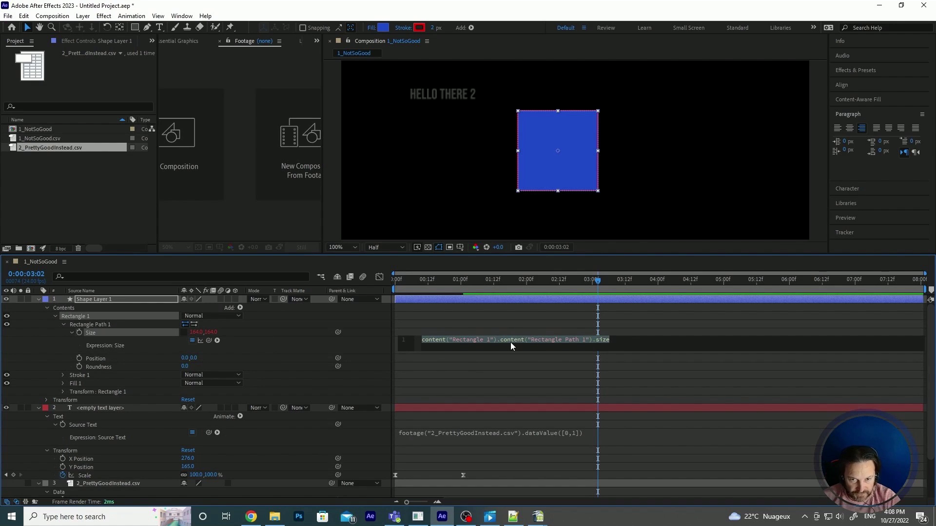
left_click(575, 439)
key("ctrl+c")
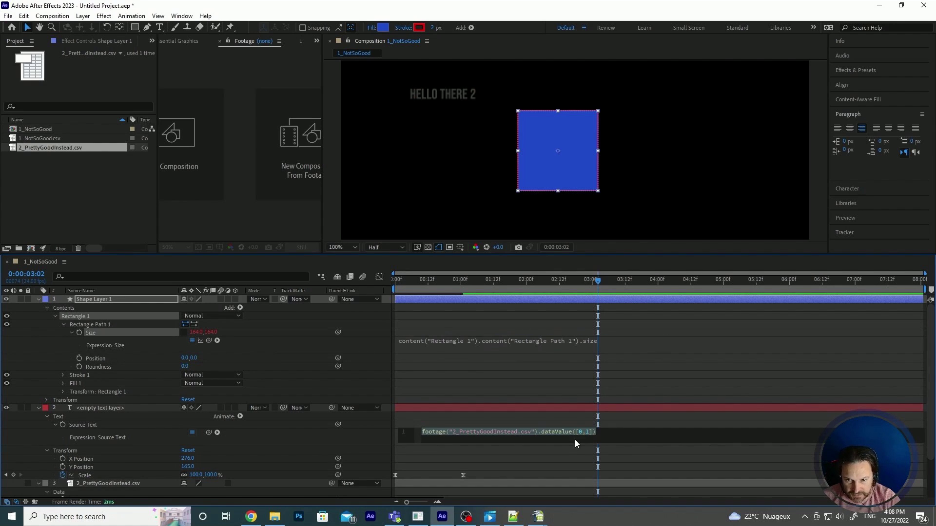
left_click(403, 350)
key("ctrl+v")
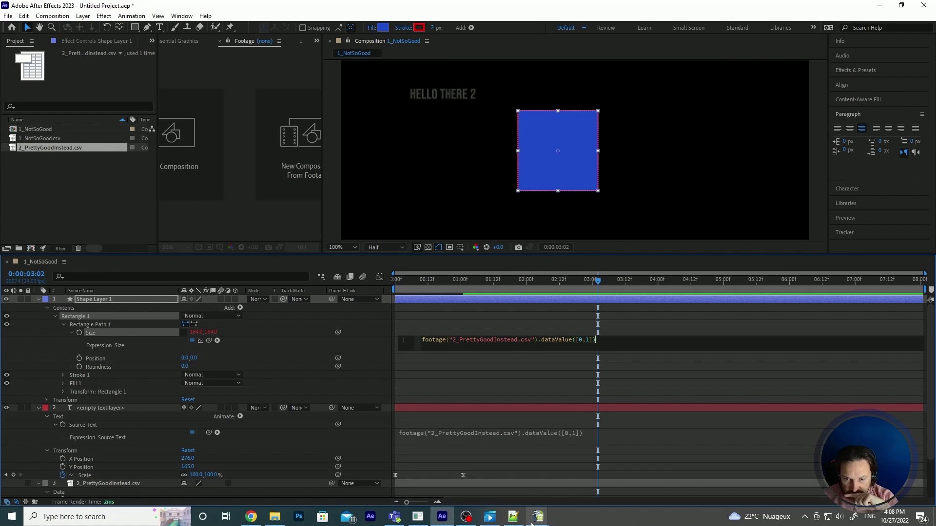
Switch to OpenOffice Calc and check the position of the first data row's value1 cell, C2
mouse_move(514, 521)
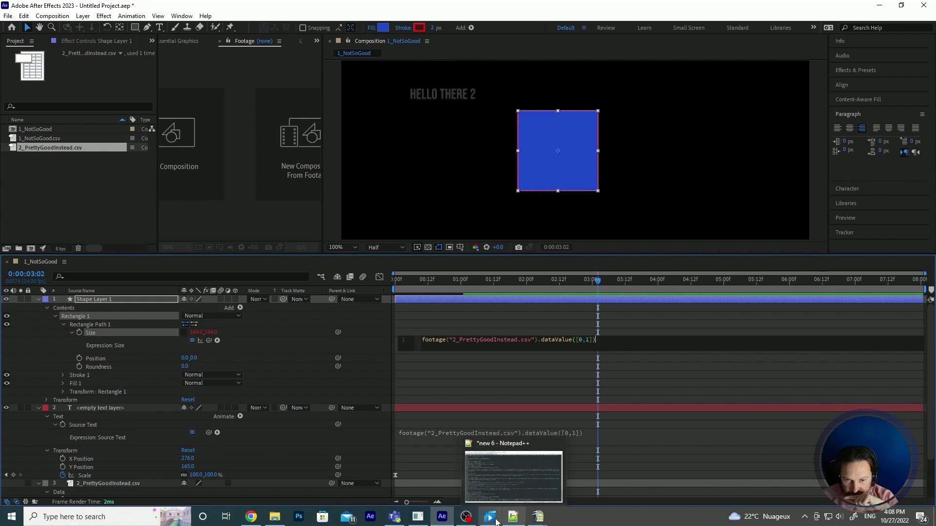
left_click(565, 480)
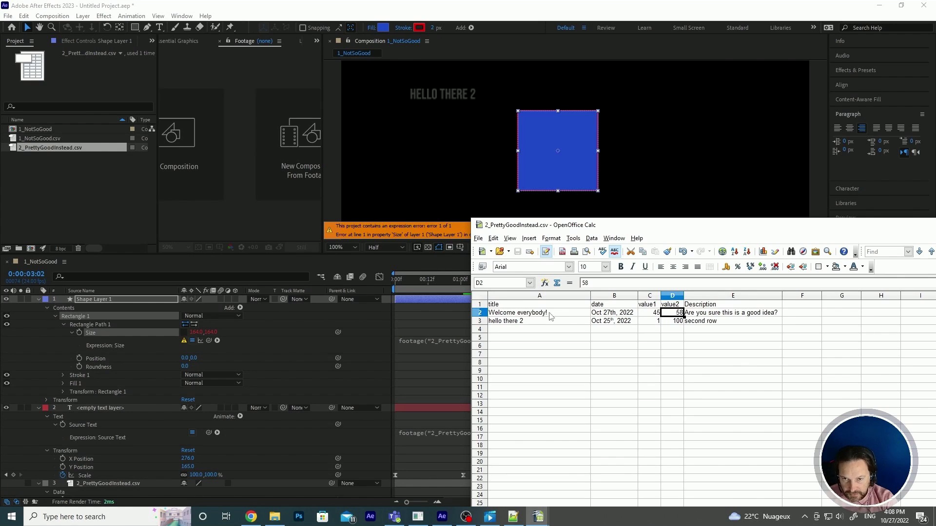
left_click(654, 316)
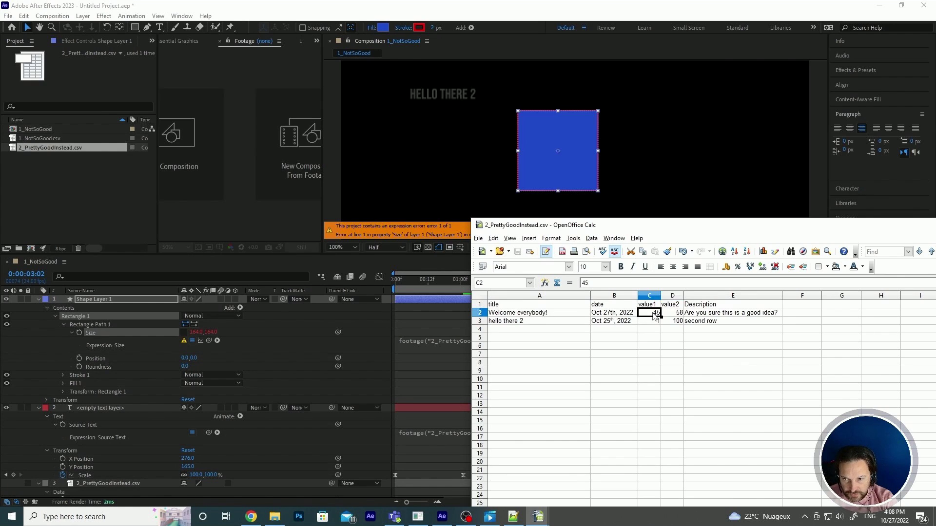
Switch to After Effects and change the Size expression to x = footage("2_PrettyGoodInstead.csv").dataValue([2,0])
left_click(365, 346)
left_click(573, 344)
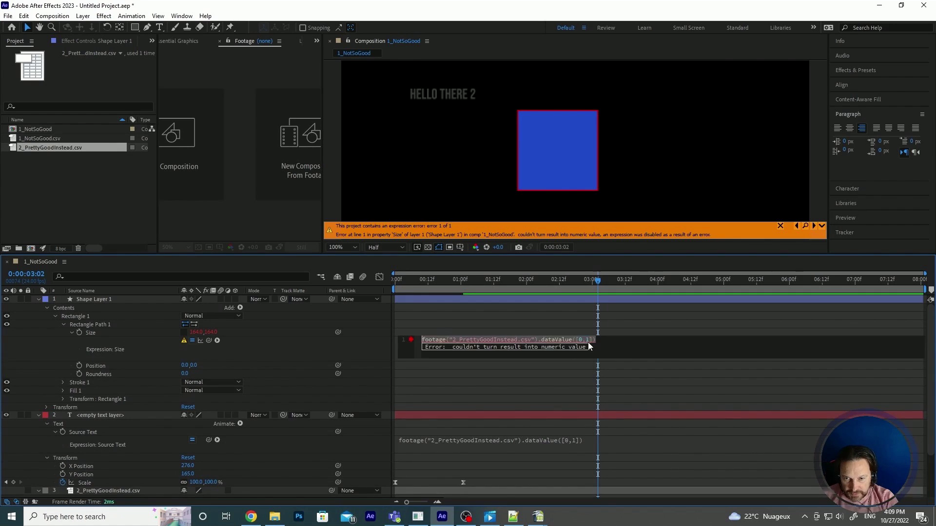
type("2")
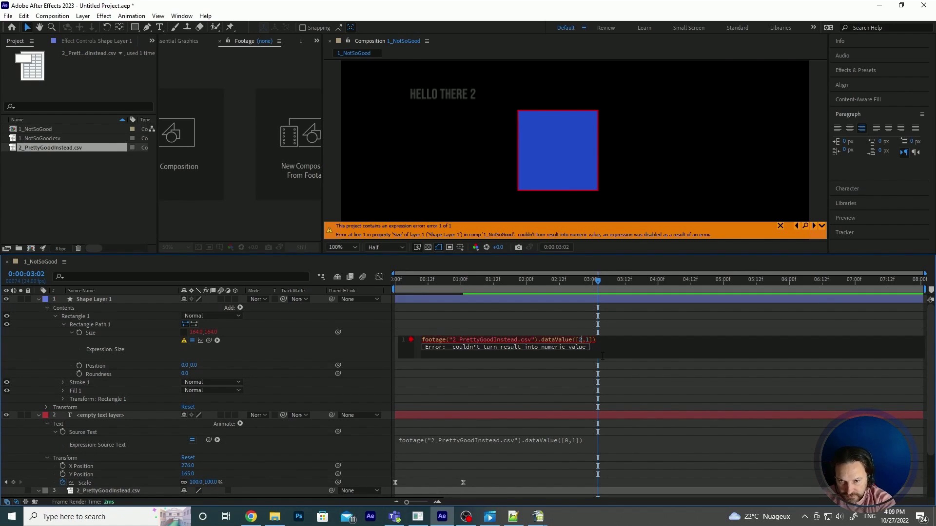
key("Right")
key("shift+Right")
type("0")
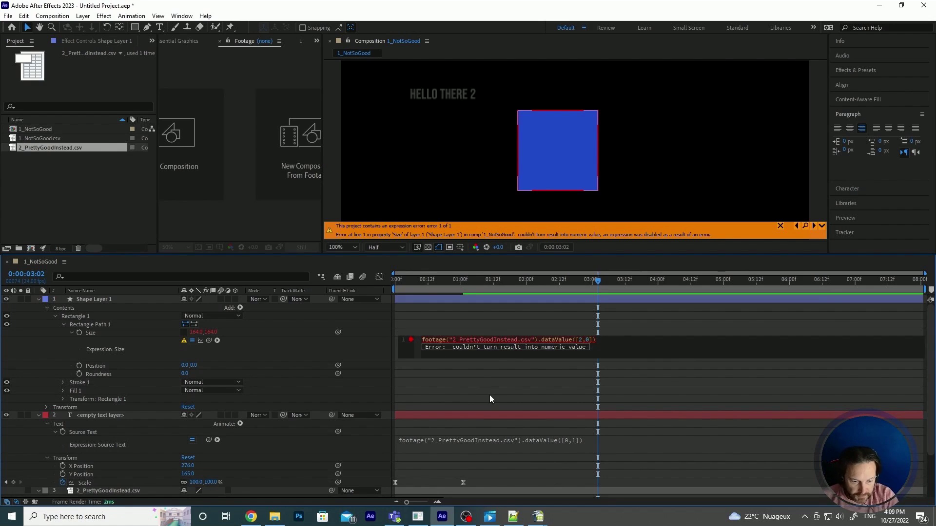
type("x =")
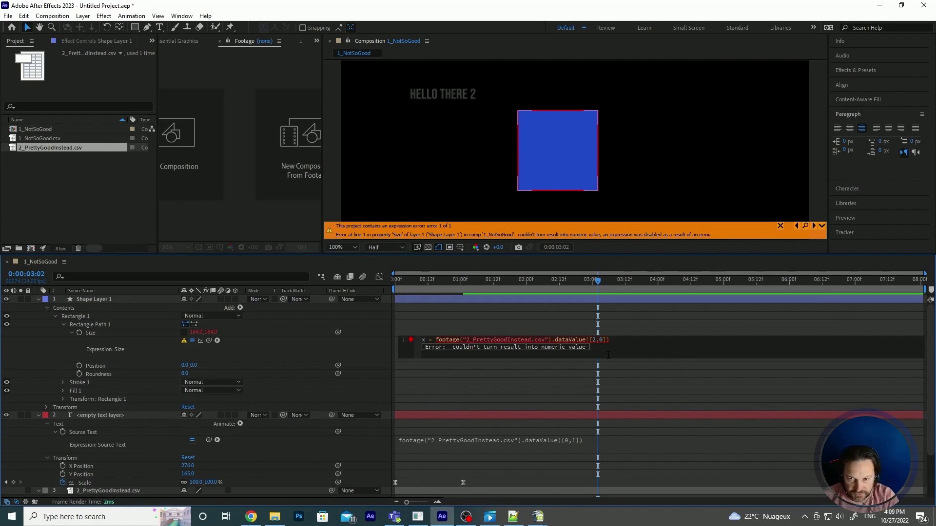
Duplicate the x line of the Size expression as a second line assigning y, with dataValue([3,0])
left_click_drag(609, 340, 423, 340)
key("ctrl+c")
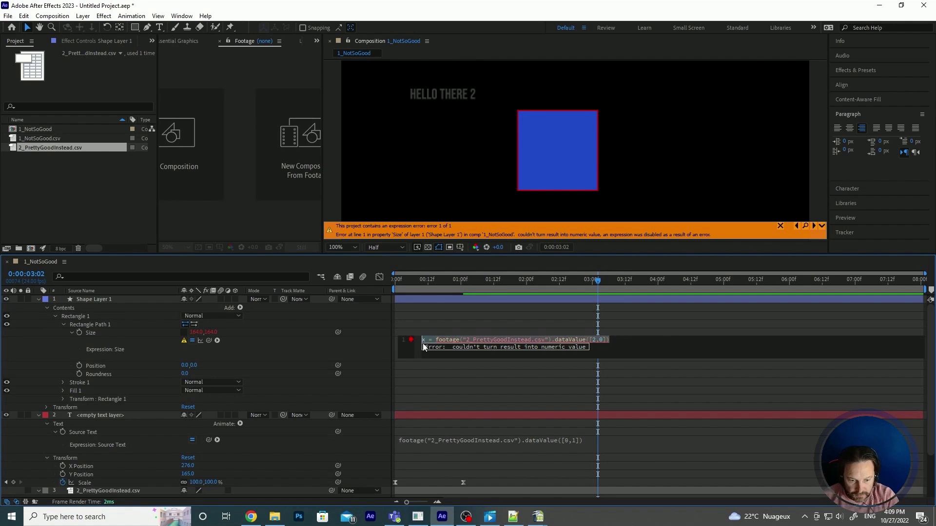
left_click(610, 341)
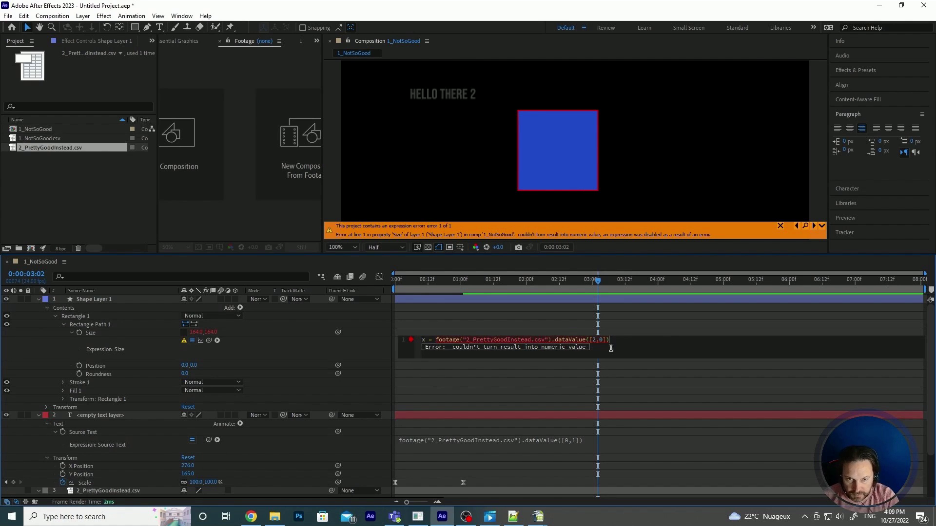
key("Return")
key("ctrl+v")
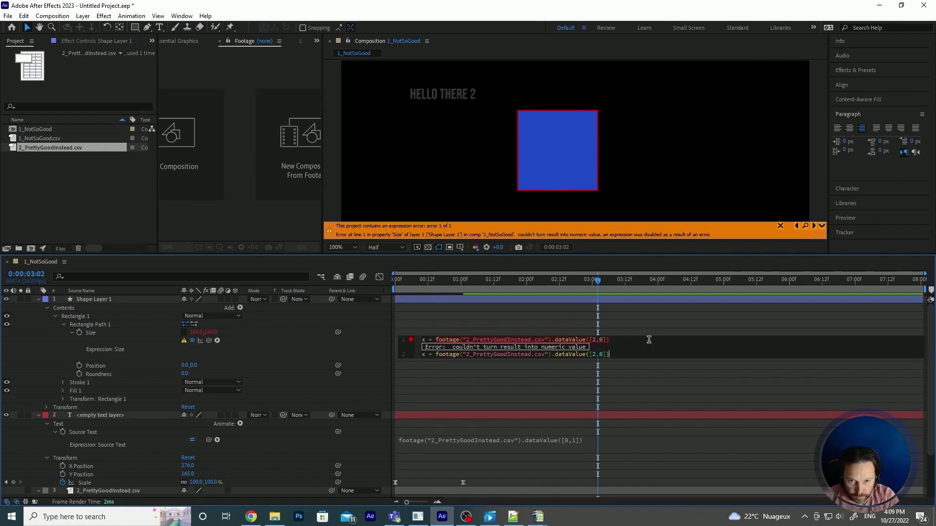
double_click(423, 354)
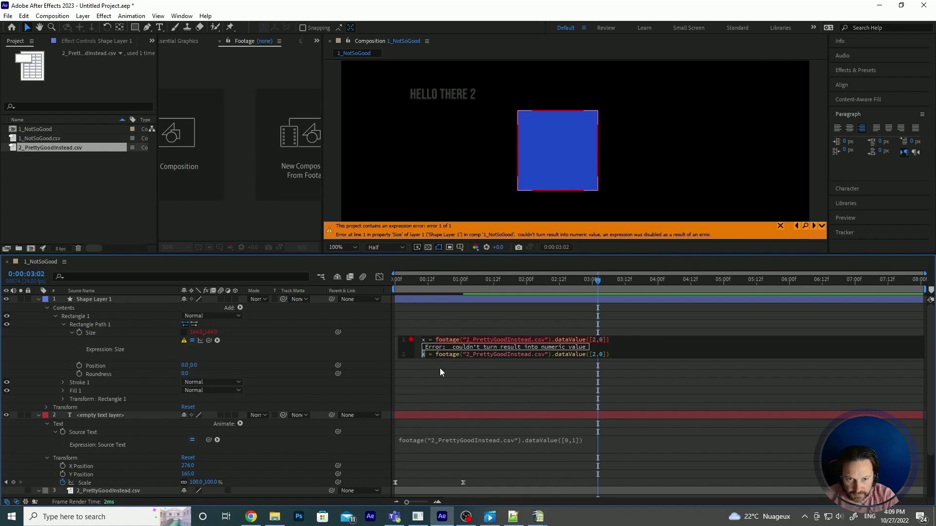
type("y")
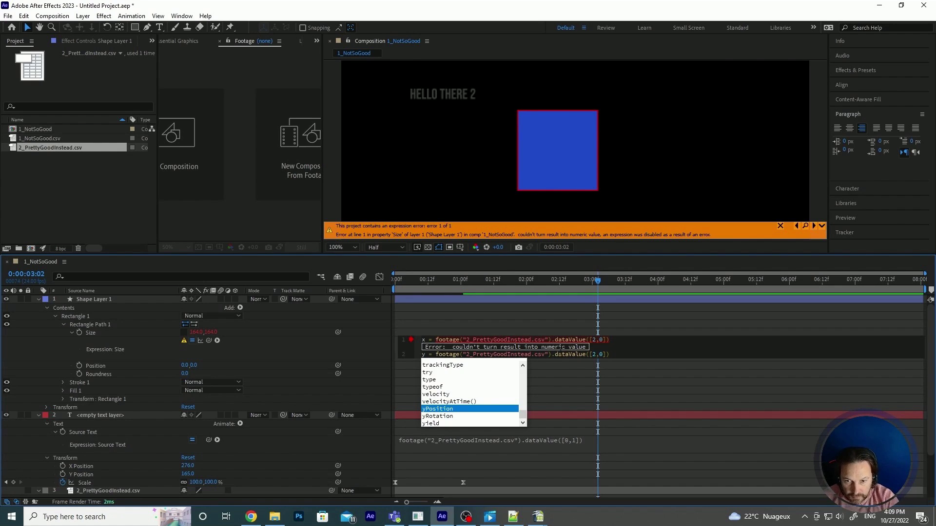
double_click(594, 354)
left_click(615, 356)
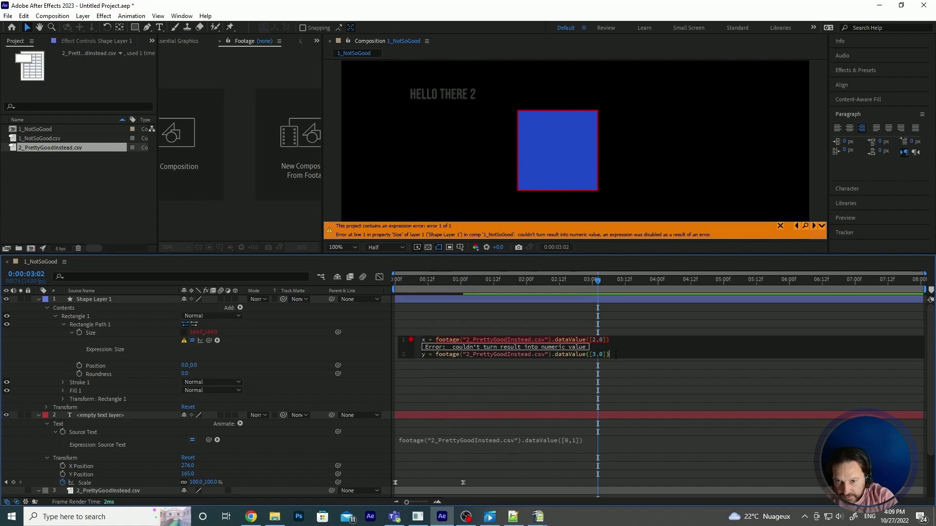
Add [x,y] as the last line of the Size expression and apply the expression
key("Return")
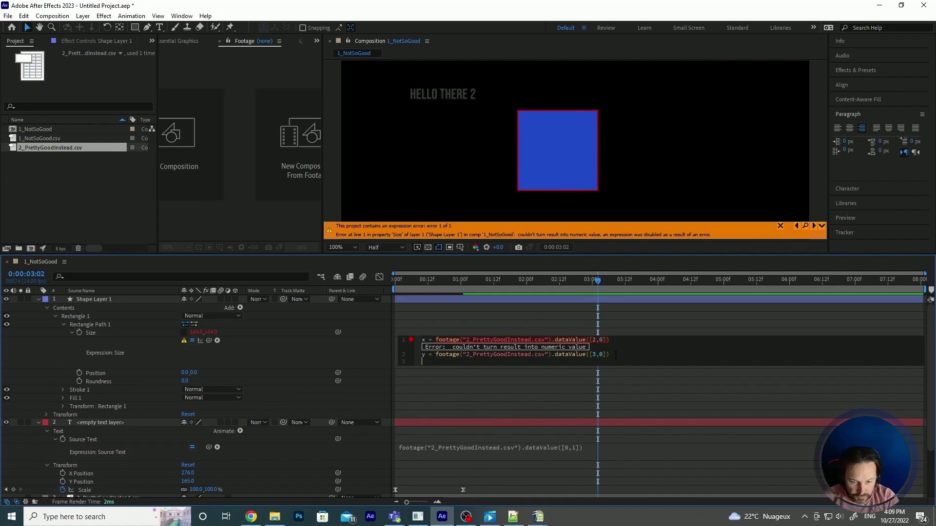
type("[x,y")
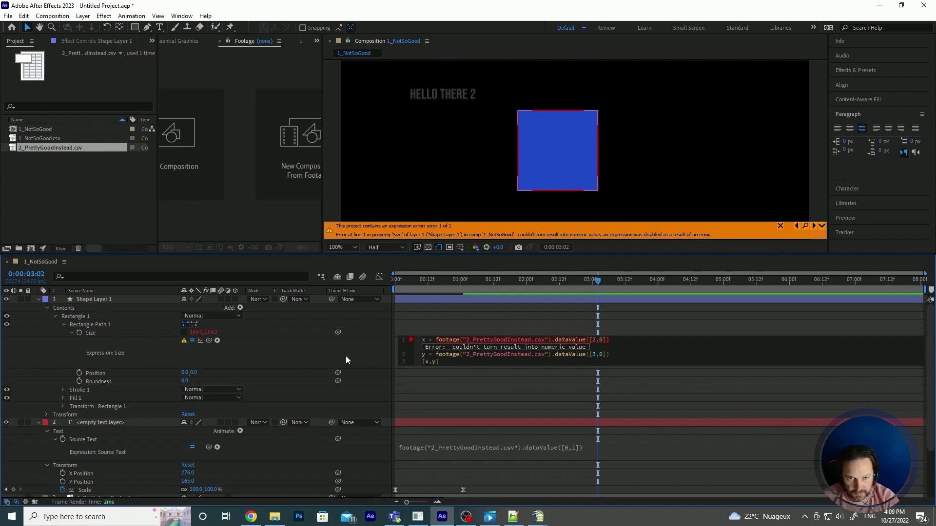
left_click(348, 354)
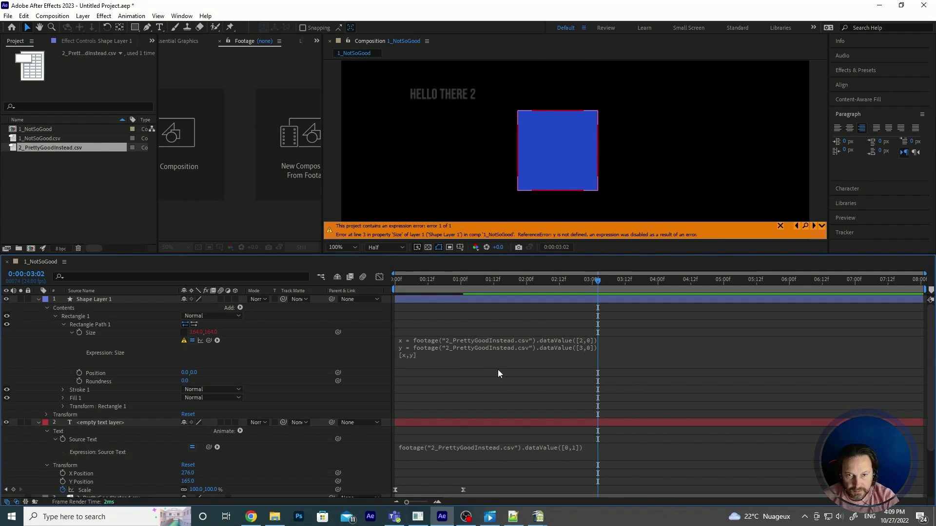
End the x and y lines of the rectangle's Size expression with semicolons, apply the expression and check the rectangle
left_click(467, 349)
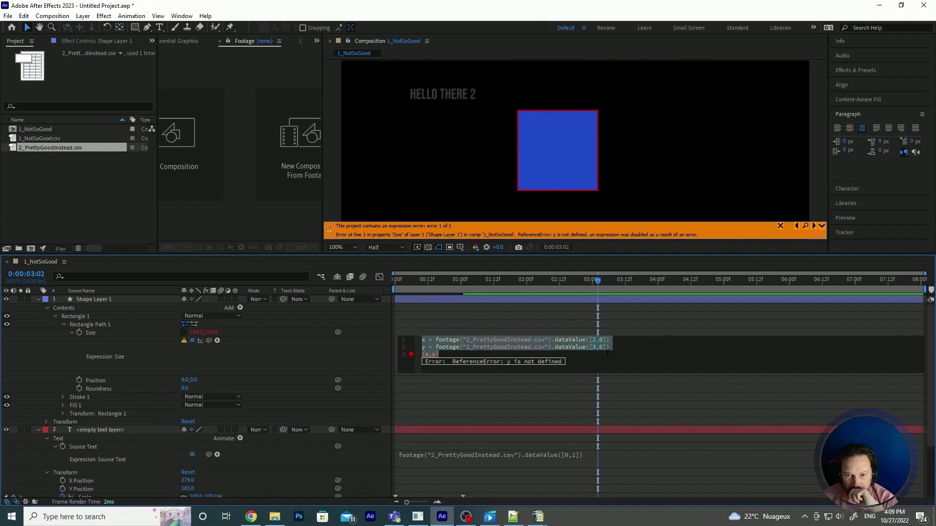
left_click(583, 359)
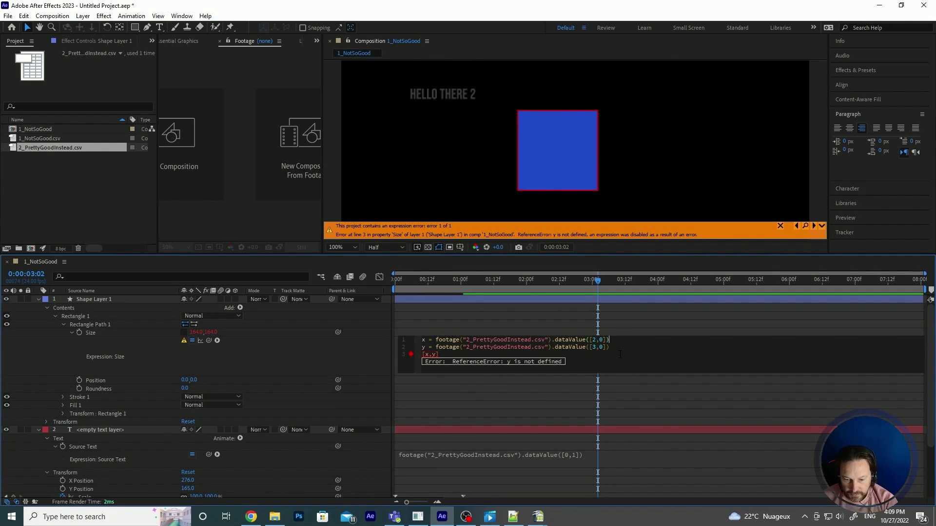
type(";")
key("Down")
type(";")
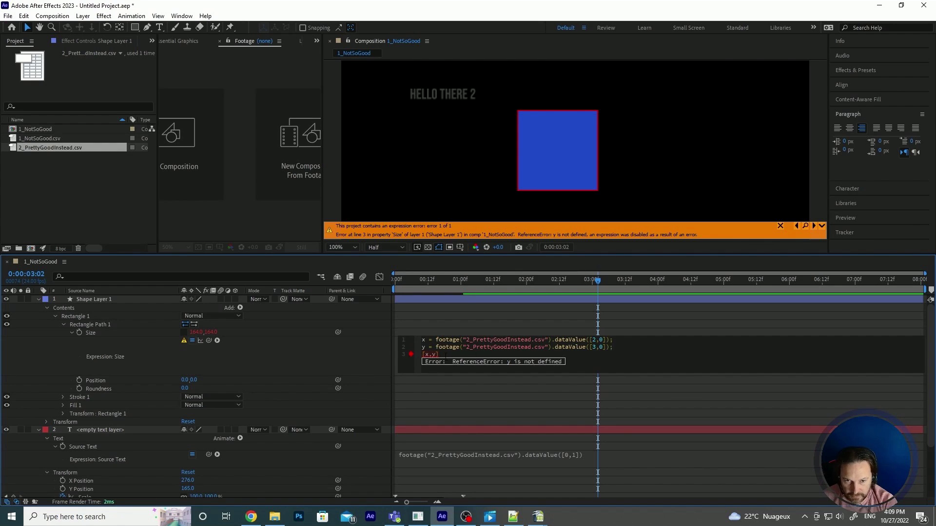
left_click(369, 352)
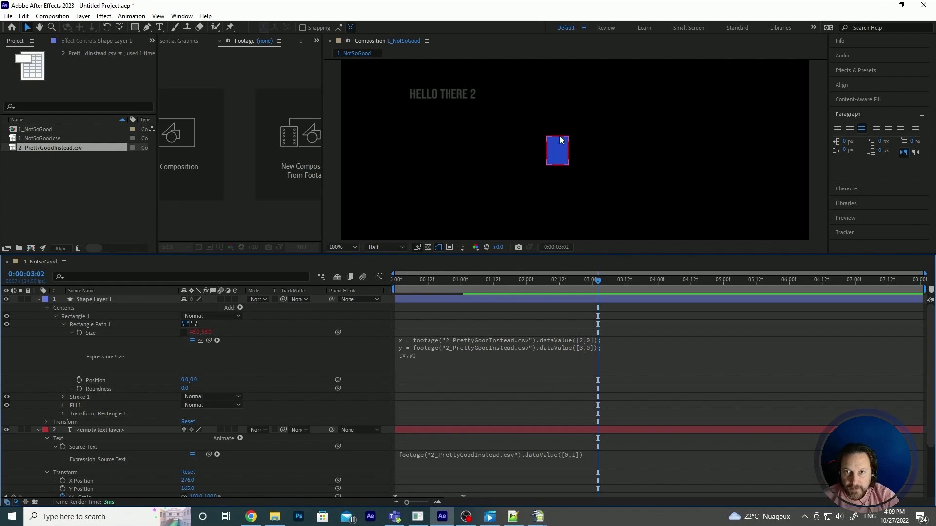
key("period")
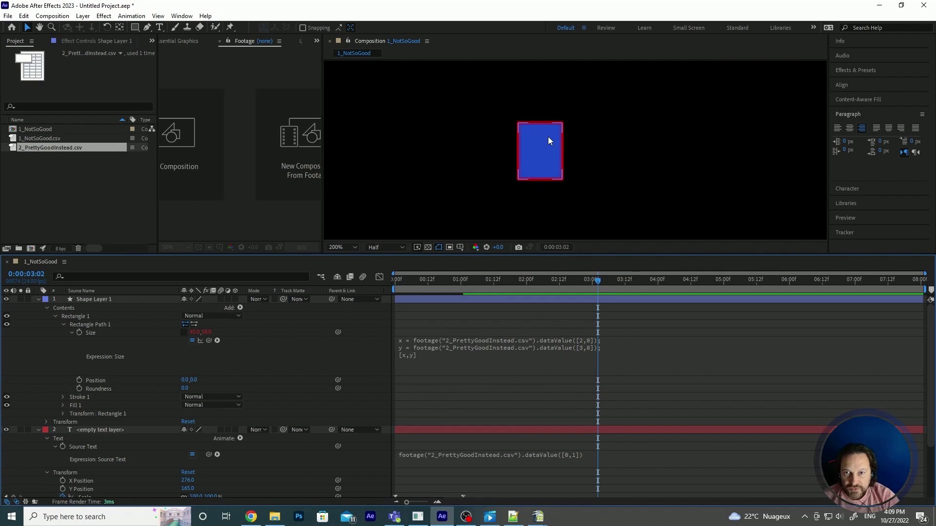
key("comma")
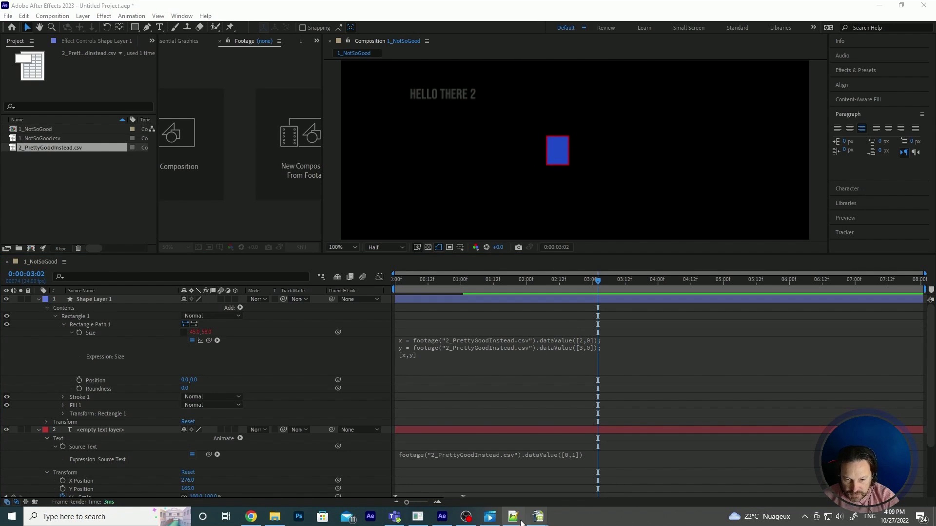
Switch to 2_PrettyGoodInstead.csv in OpenOffice Calc, set the first data row's value1 cell C2 to 100 and save the file
mouse_move(538, 519)
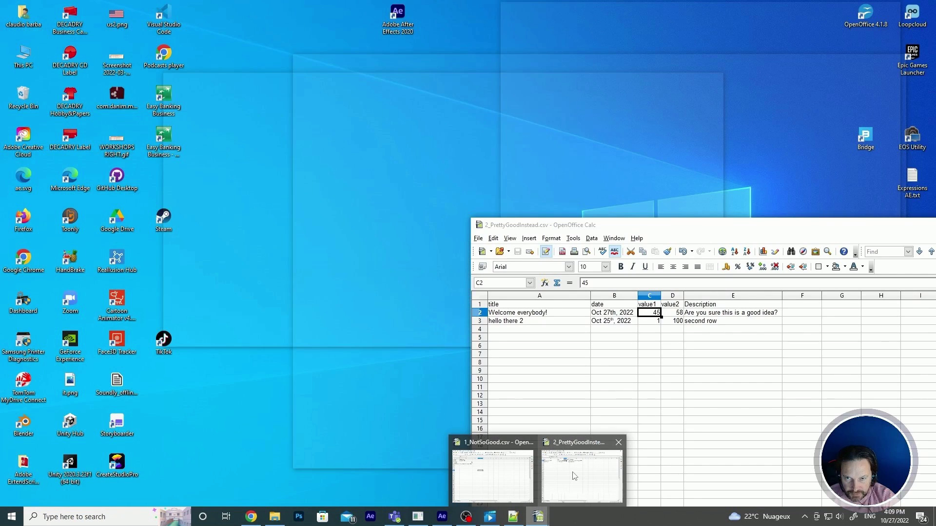
left_click(575, 475)
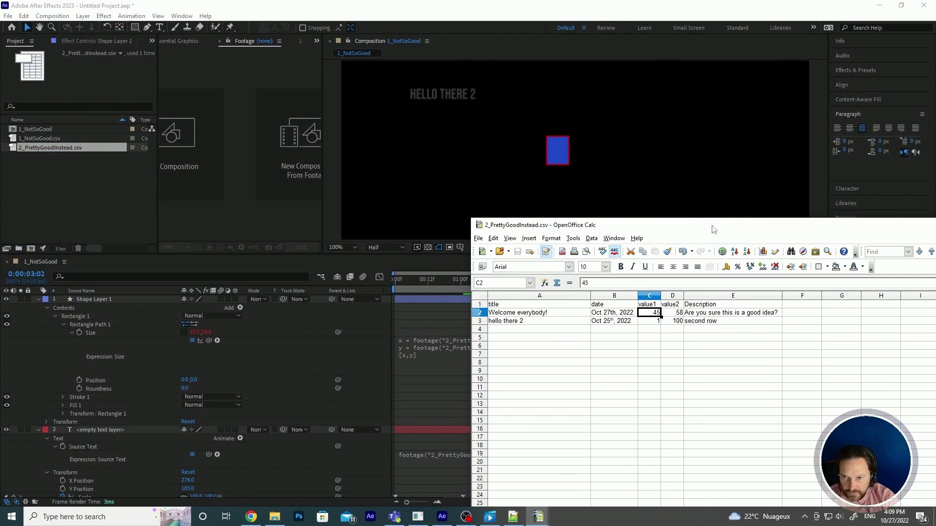
left_click_drag(712, 225, 568, 208)
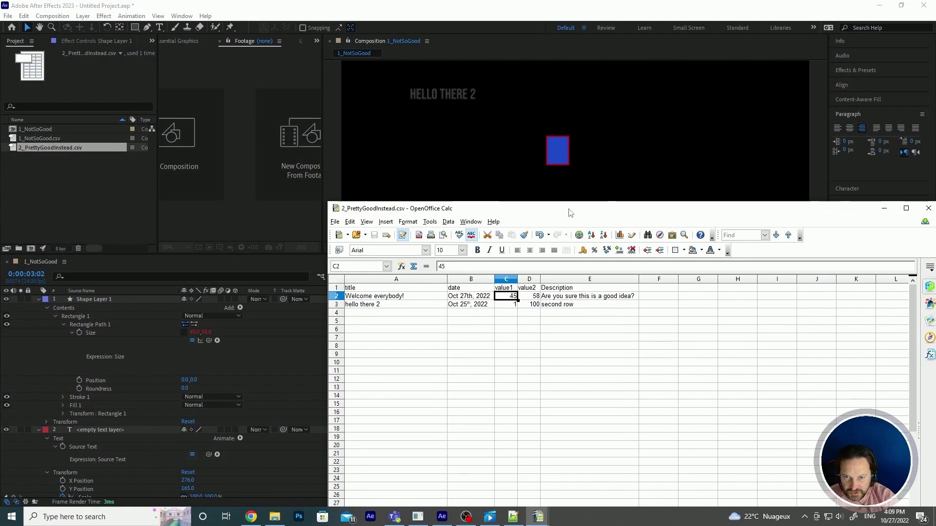
double_click(506, 296)
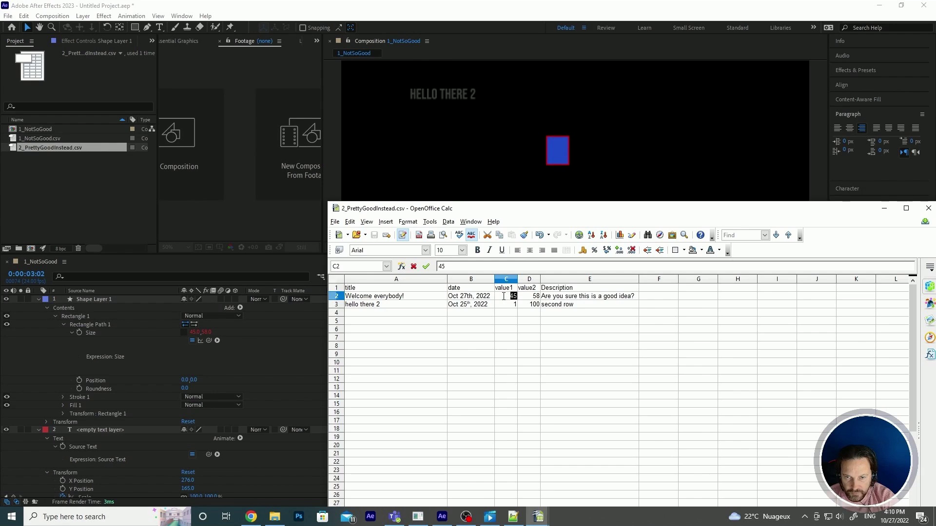
type("100")
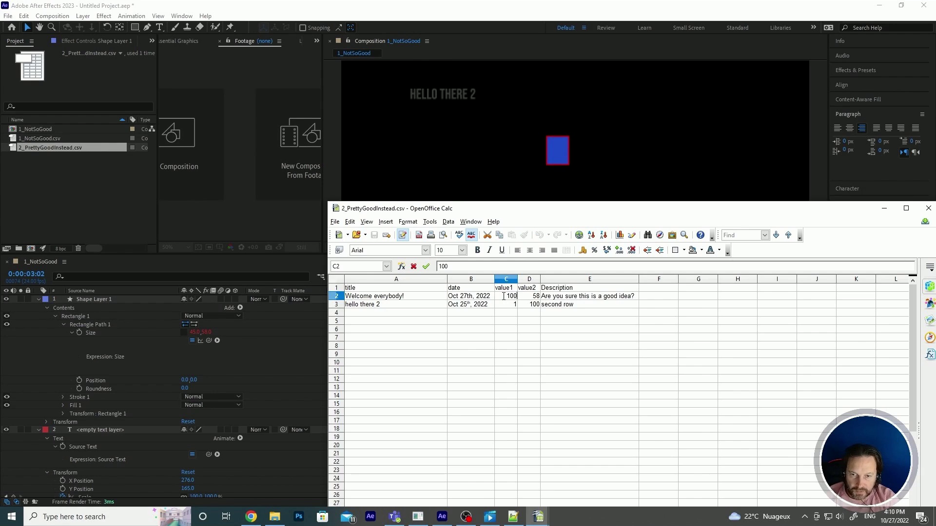
left_click(543, 324)
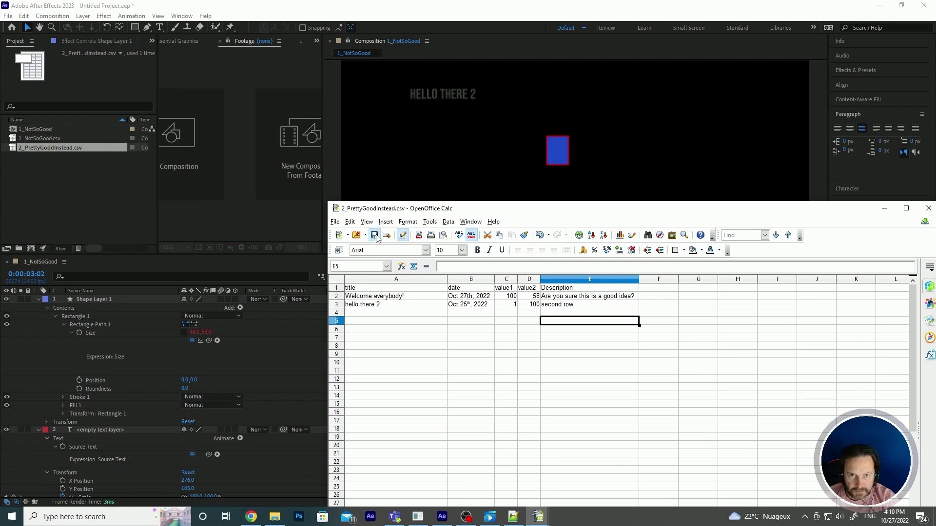
Switch to After Effects and check the rectangle's updated size in the composition
left_click(533, 5)
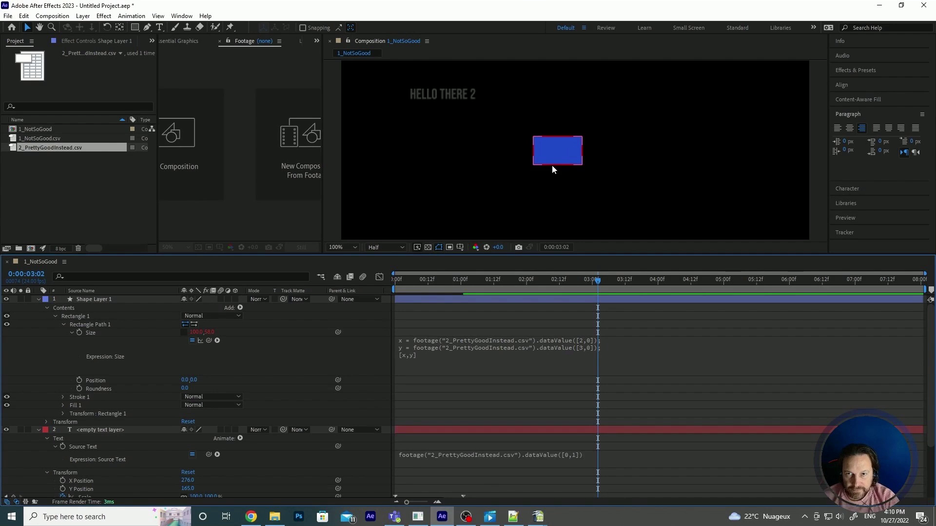
left_click(588, 152)
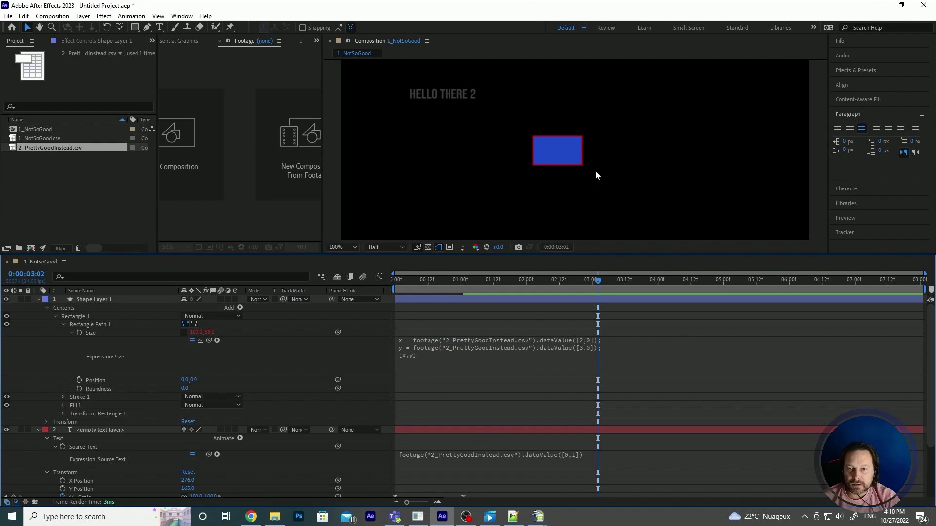
left_click(538, 151)
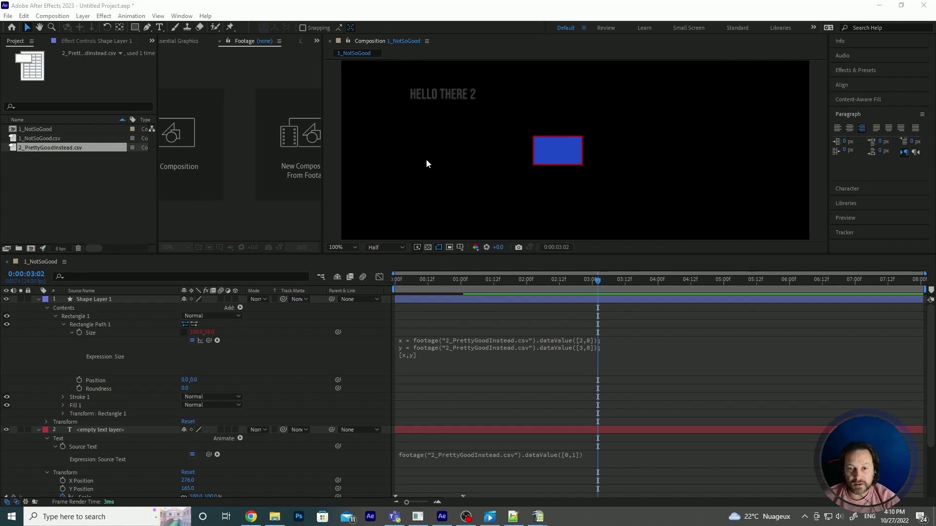
Open the rectangle's Size expression for editing
left_click(522, 358)
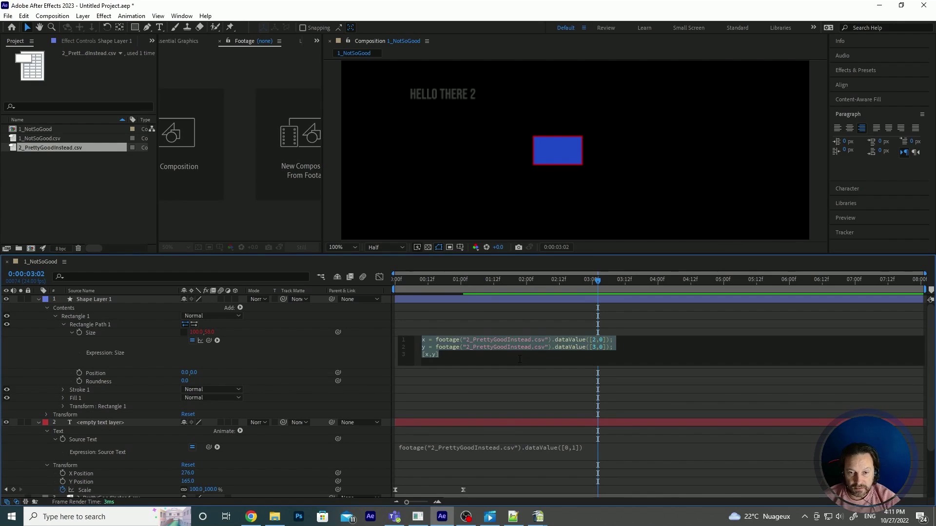
left_click(520, 360)
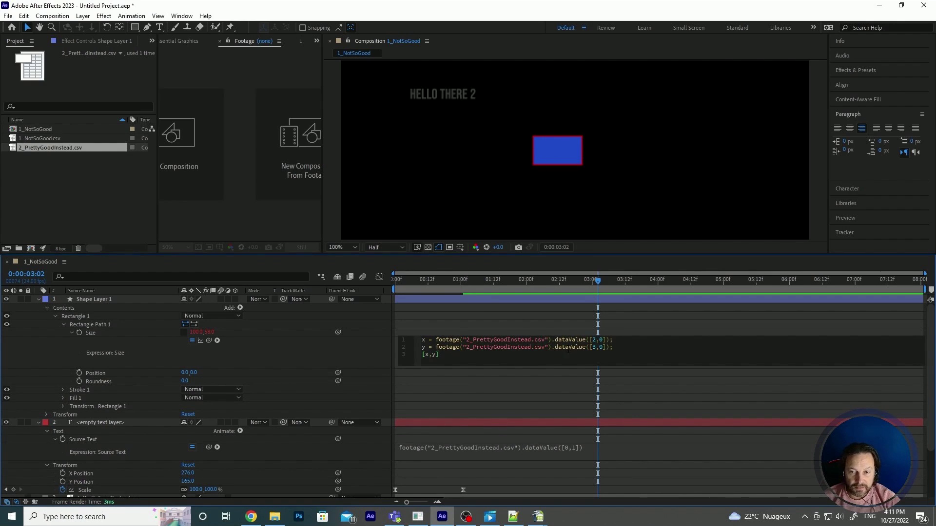